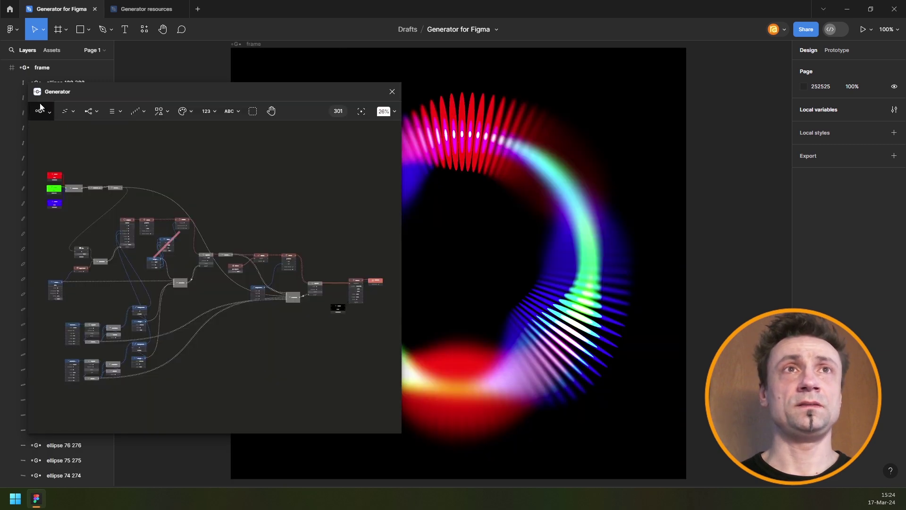
# - Load the Progressive blur example from the Loops tutorials, discarding the unsaved changes
pyautogui.click(43, 117)
pyautogui.moveTo(57, 205)
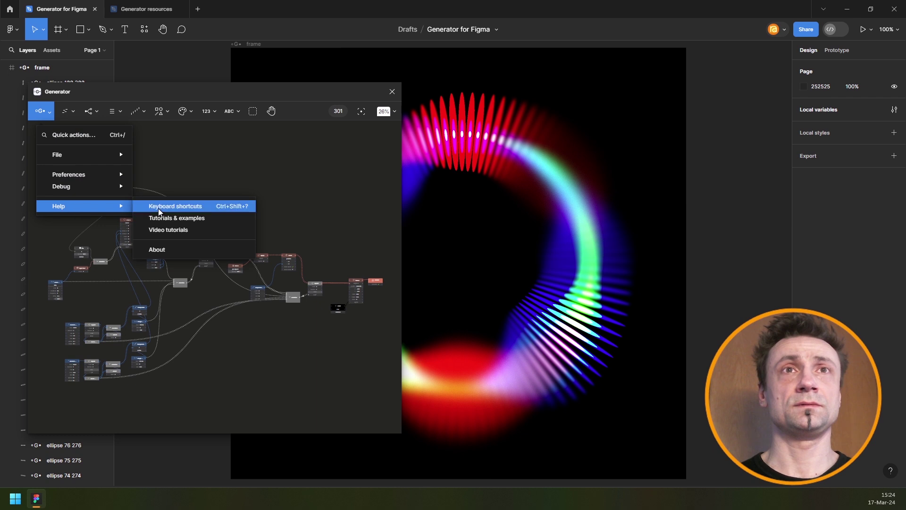
pyautogui.click(167, 221)
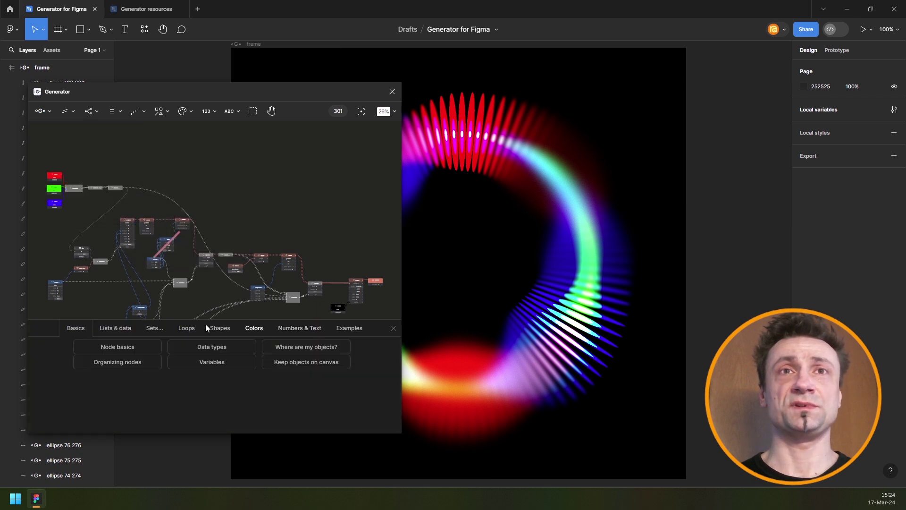
pyautogui.click(182, 327)
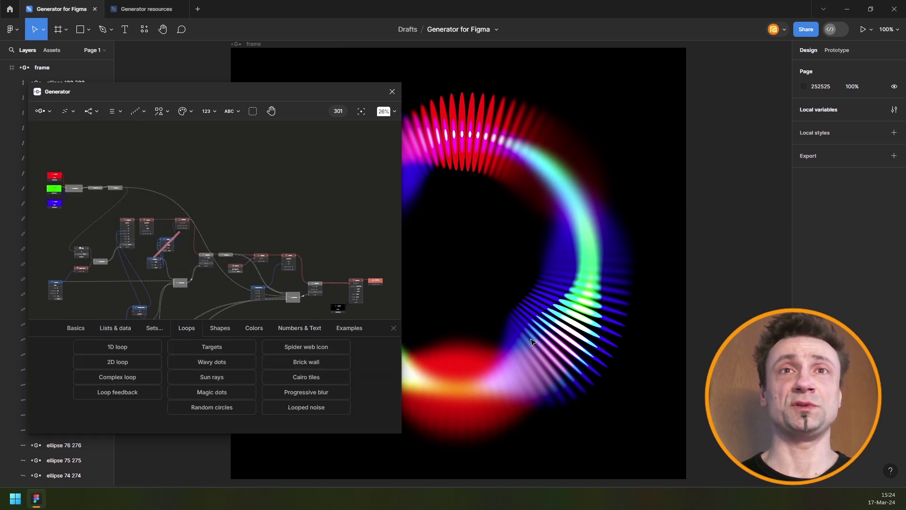
pyautogui.click(304, 392)
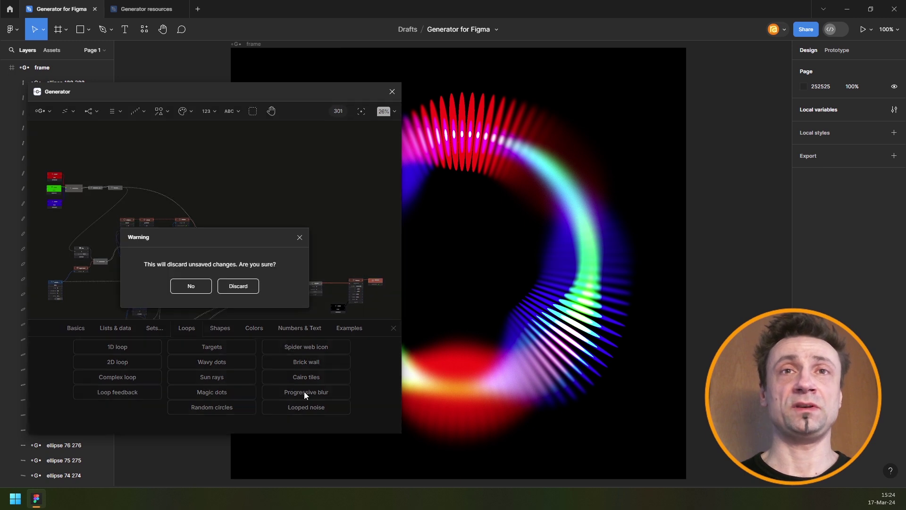
pyautogui.click(241, 288)
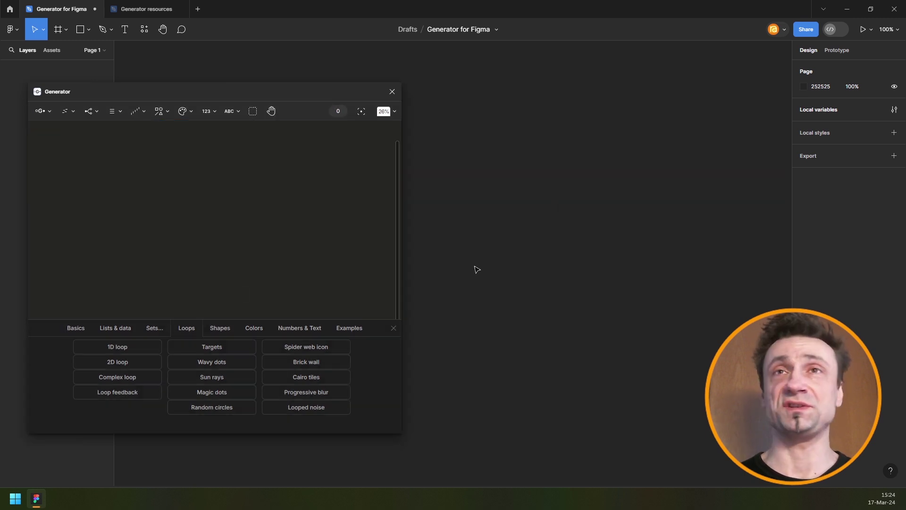
pyautogui.moveTo(621, 219); pyautogui.dragTo(625, 220)
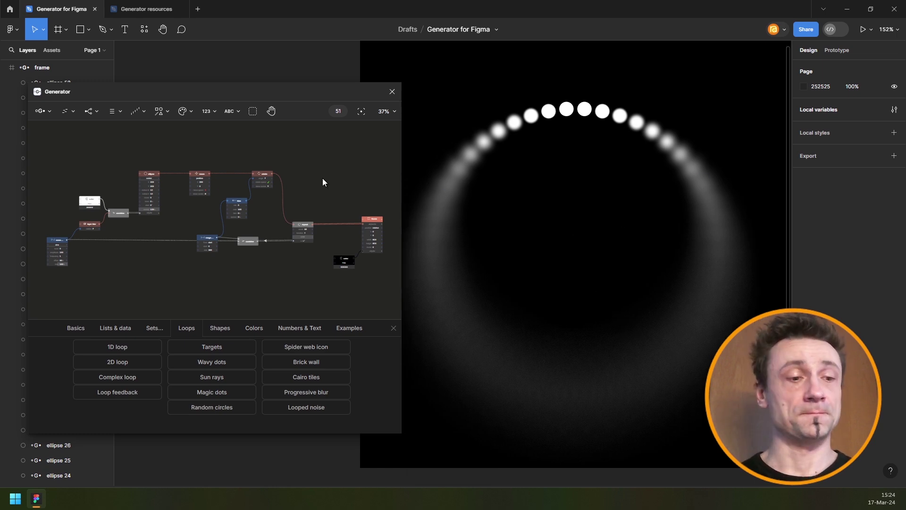
# - Delete all nodes from the Generator graph and close the tutorials and examples list
pyautogui.hotkey('ctrl', 'a')
pyautogui.press('Delete')
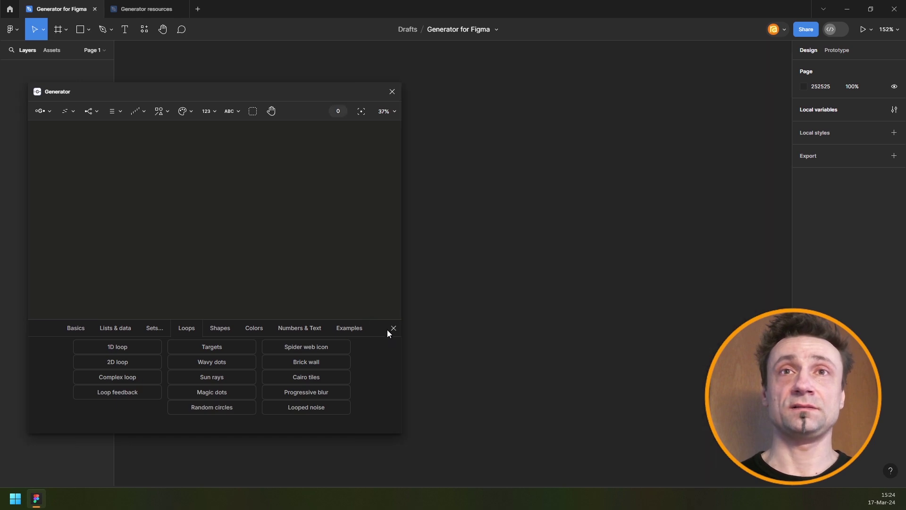
pyautogui.click(390, 329)
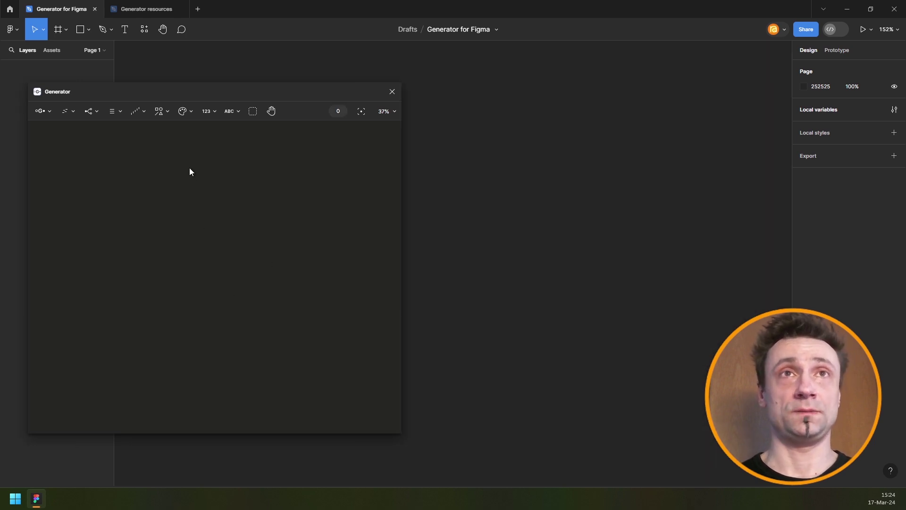
# - Add an ellipse node and a white (FFFFFF) color node, with the ellipse placed to the right of the color
pyautogui.click(166, 116)
pyautogui.moveTo(166, 135)
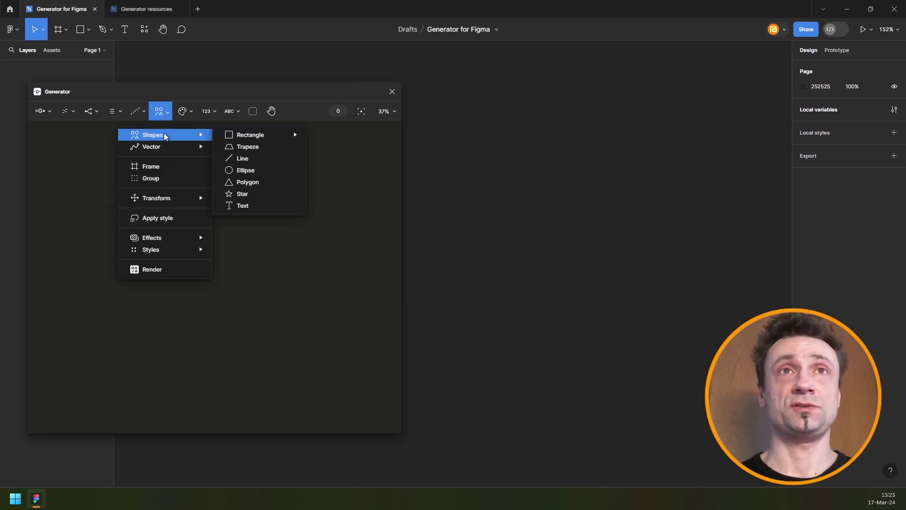
pyautogui.click(254, 176)
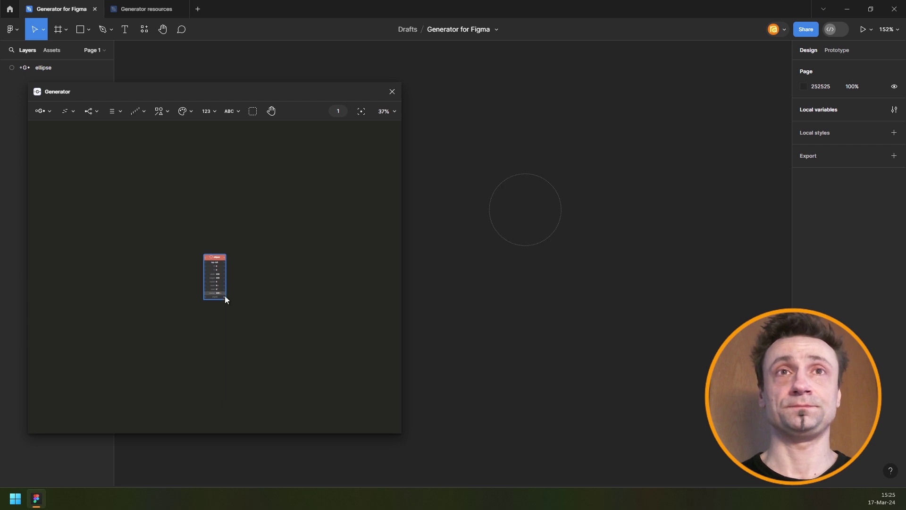
pyautogui.scroll(5, 221, 283)
pyautogui.click(184, 111)
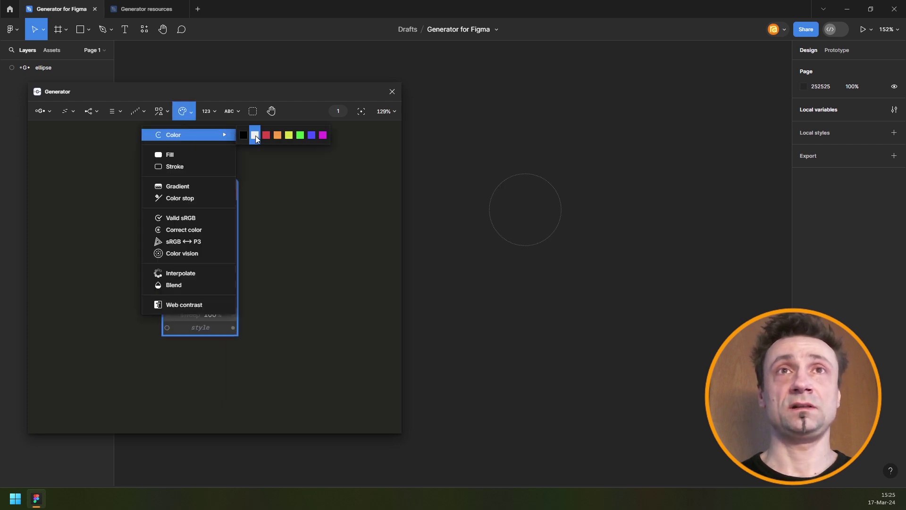
pyautogui.click(256, 136)
pyautogui.click(130, 305)
pyautogui.moveTo(219, 184); pyautogui.dragTo(271, 189)
pyautogui.click(257, 172)
# - Set the ellipse radius to 5 and connect the white color node to the ellipse's style
pyautogui.click(281, 236)
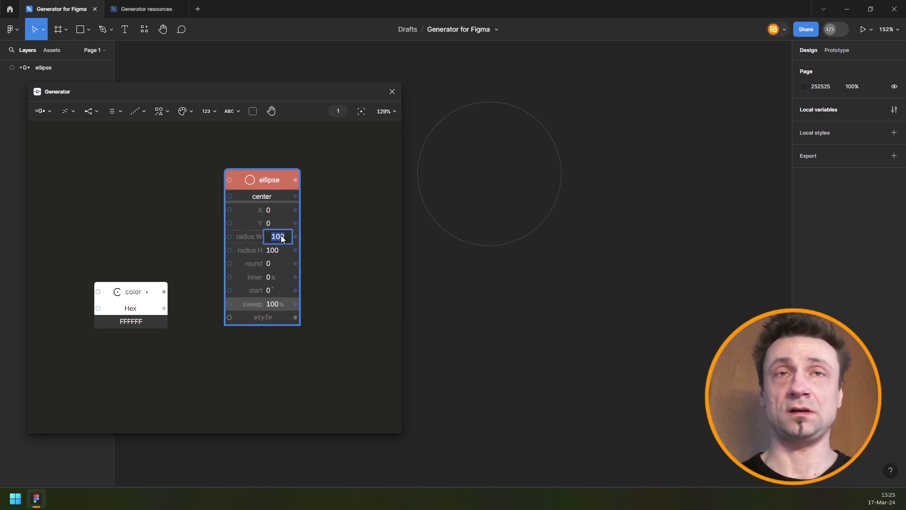
pyautogui.write('5')
pyautogui.press('Return')
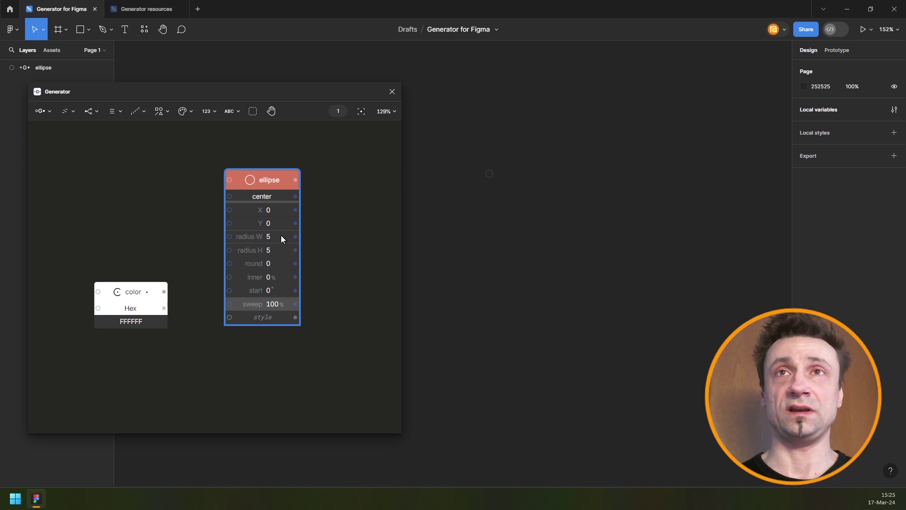
pyautogui.moveTo(154, 287); pyautogui.dragTo(230, 317)
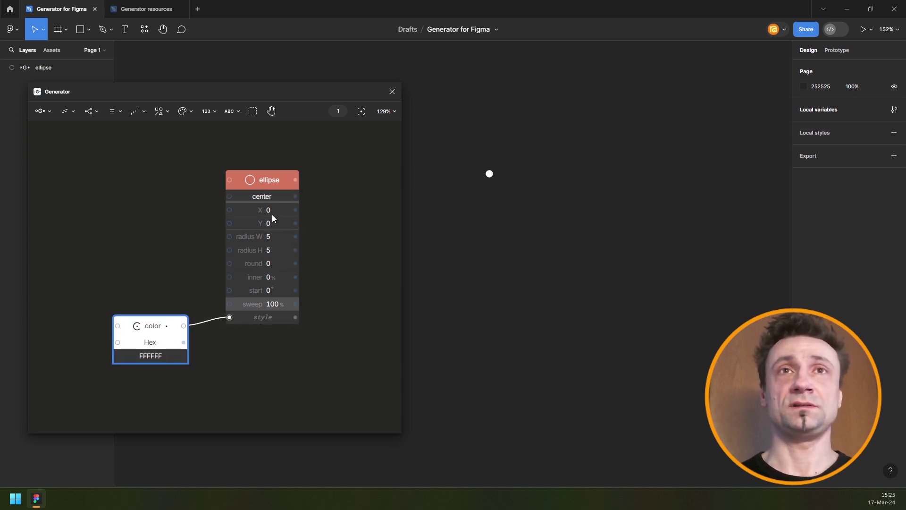
pyautogui.moveTo(262, 178); pyautogui.dragTo(247, 182)
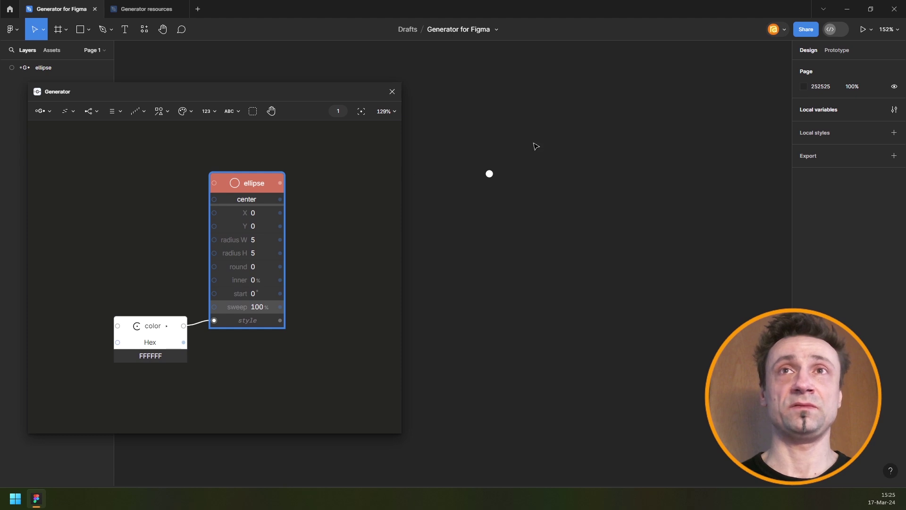
# - Chain Move, Rotate and Repeat nodes after the ellipse node
pyautogui.scroll(-4, 186, 211)
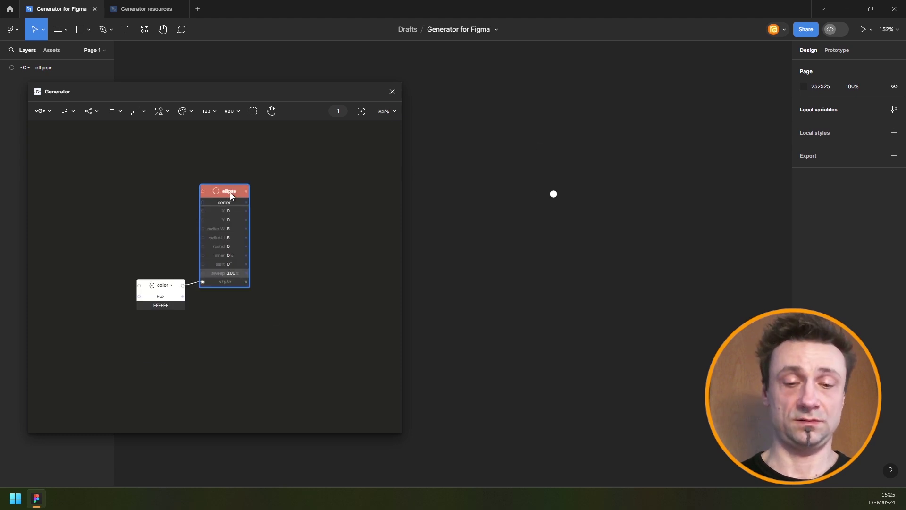
pyautogui.hotkey('ctrl', '/')
pyautogui.write('mo')
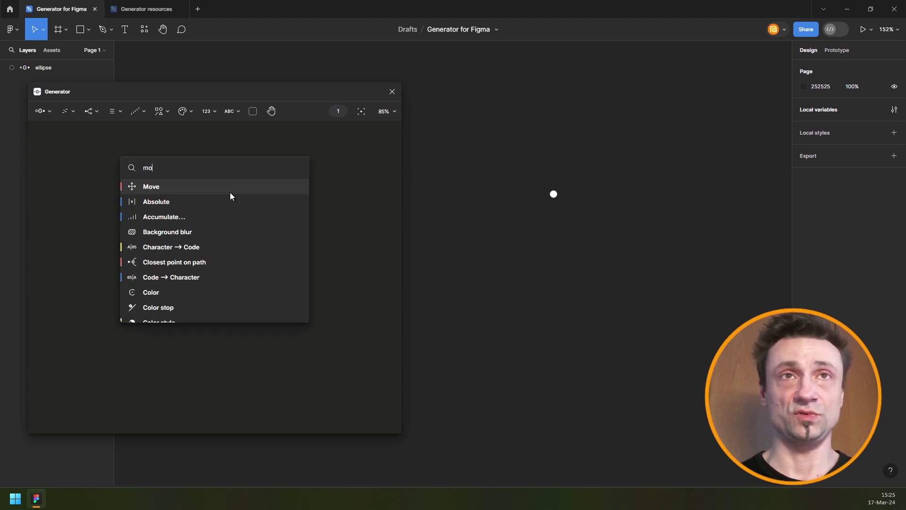
pyautogui.press('Return')
pyautogui.hotkey('ctrl', '/')
pyautogui.write('rota')
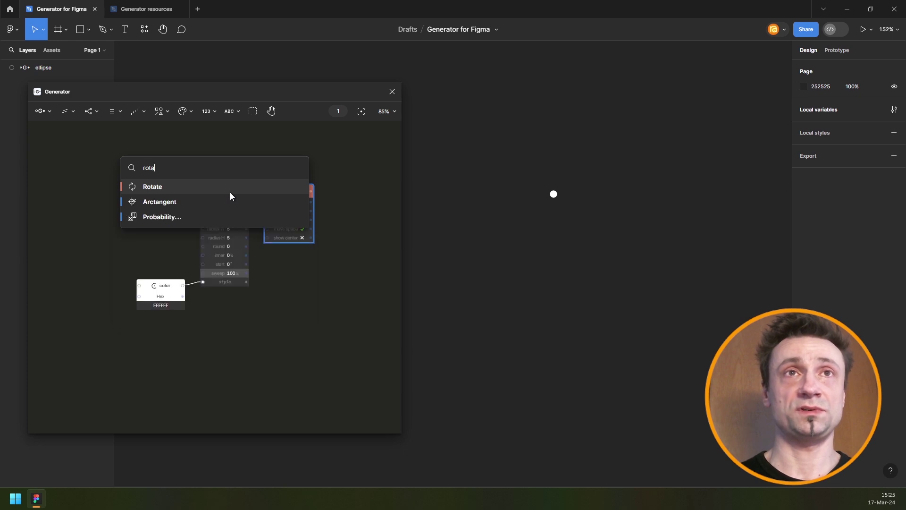
pyautogui.press('Return')
pyautogui.hotkey('ctrl', '/')
pyautogui.write('repe')
pyautogui.press('Return')
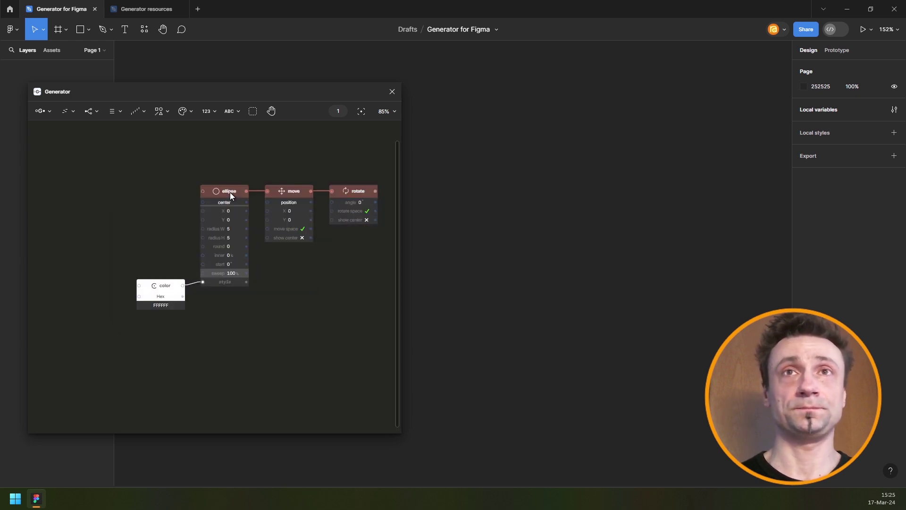
# - Spread the move and rotate nodes apart along the chain and place the repeat node below and right of rotate
pyautogui.moveTo(265, 183); pyautogui.dragTo(291, 224)
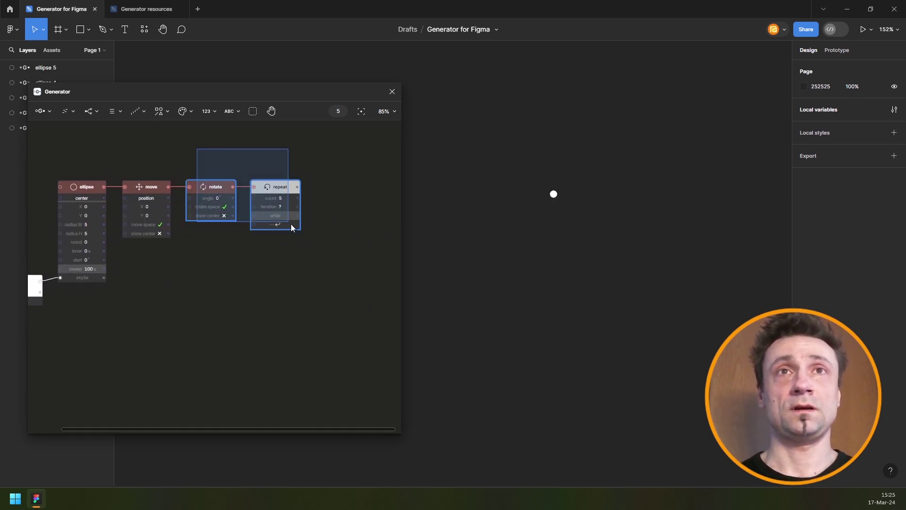
pyautogui.moveTo(216, 188); pyautogui.dragTo(262, 191)
pyautogui.hscroll(-5, 262, 188)
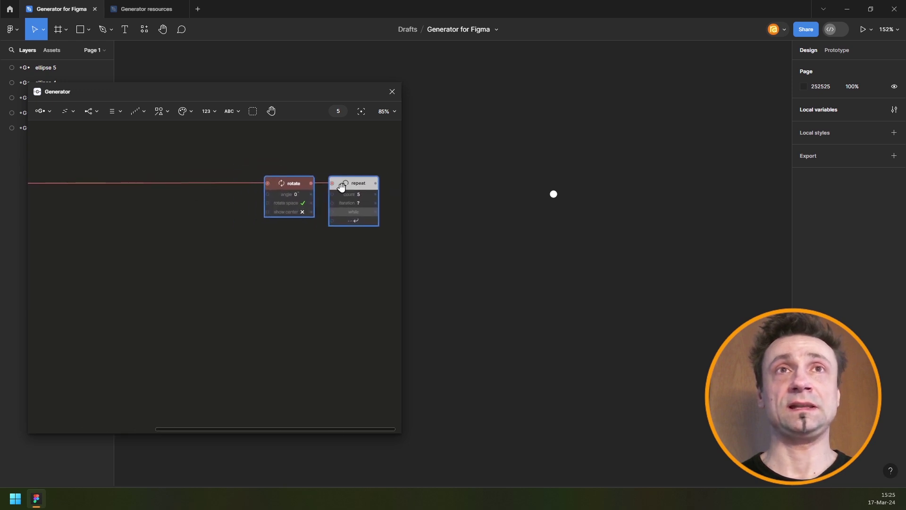
pyautogui.moveTo(183, 197); pyautogui.dragTo(244, 191)
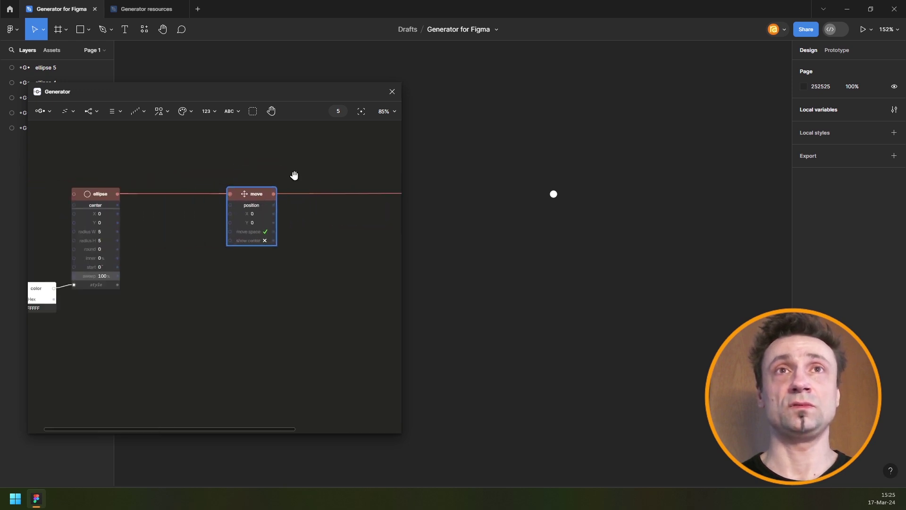
pyautogui.hscroll(5, 297, 189)
pyautogui.moveTo(337, 192); pyautogui.dragTo(377, 304)
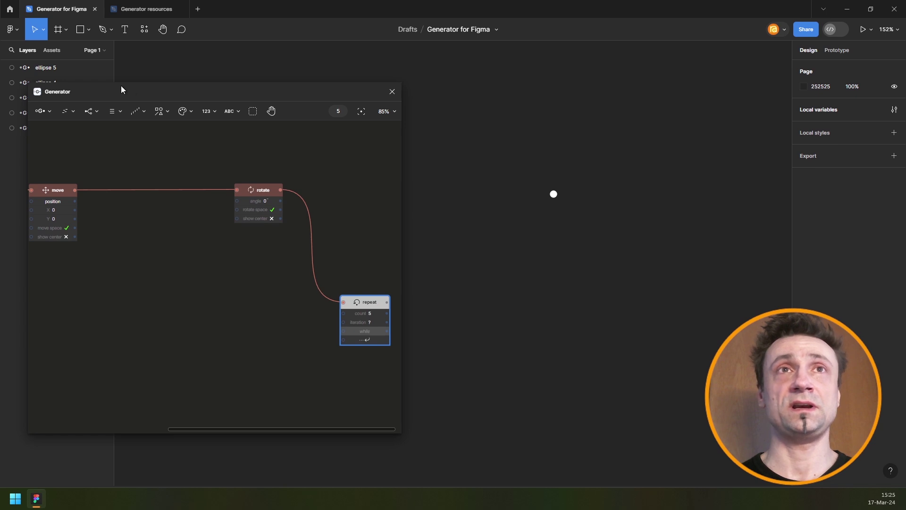
# - Add a Range node below the chain with its end at 360 and its from option set to start
pyautogui.click(135, 113)
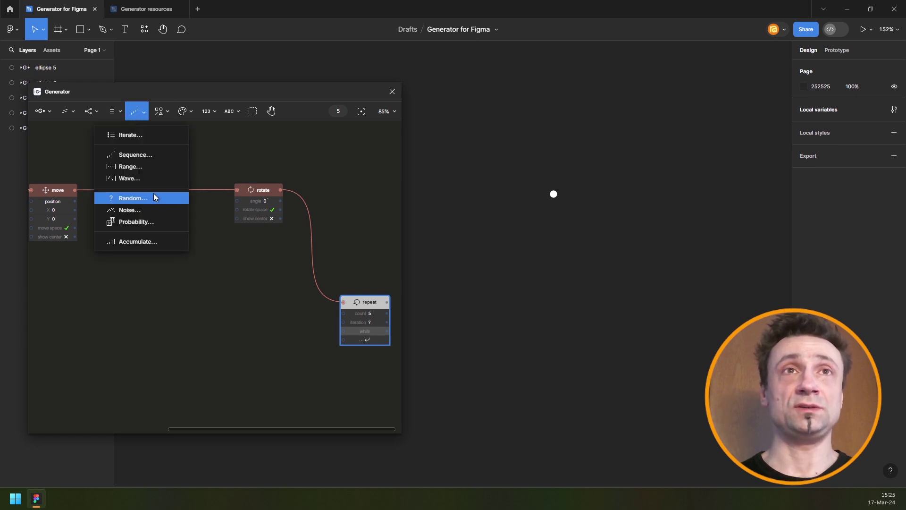
pyautogui.click(142, 168)
pyautogui.click(165, 345)
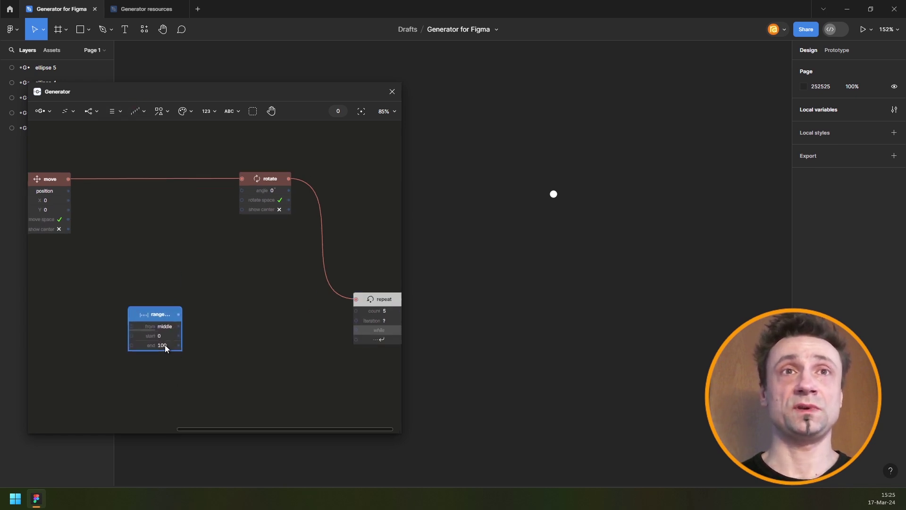
pyautogui.write('360')
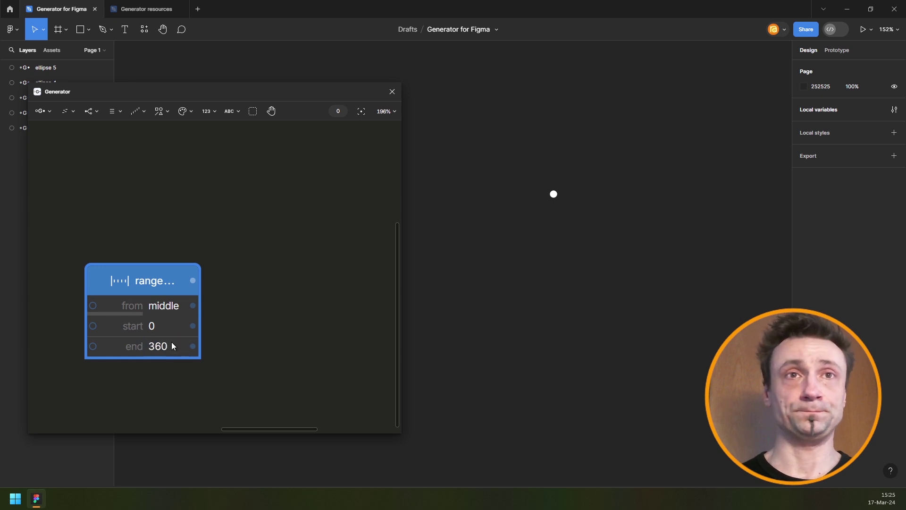
pyautogui.click(168, 306)
pyautogui.scroll(-1, 146, 280)
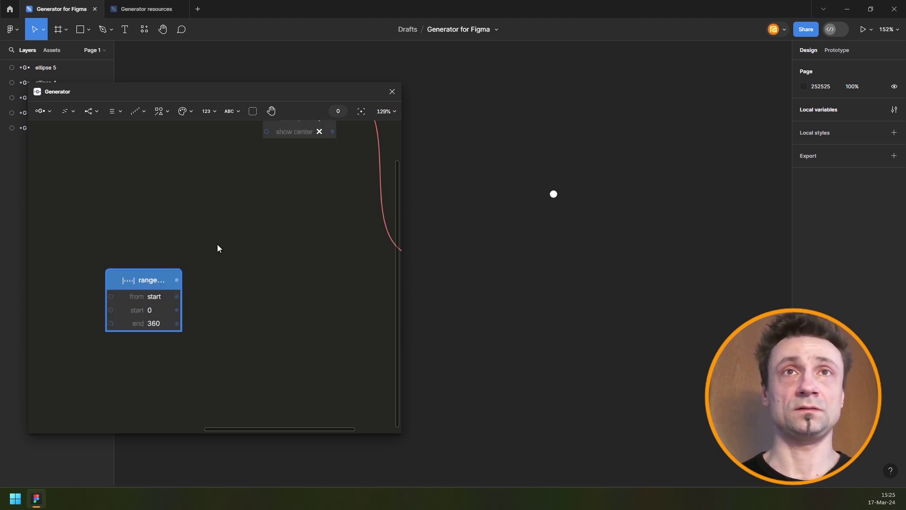
# - Connect the range node to the rotate node's angle and to the repeat node's loop input
pyautogui.moveTo(217, 245); pyautogui.dragTo(167, 321)
pyautogui.moveTo(130, 357); pyautogui.dragTo(241, 182)
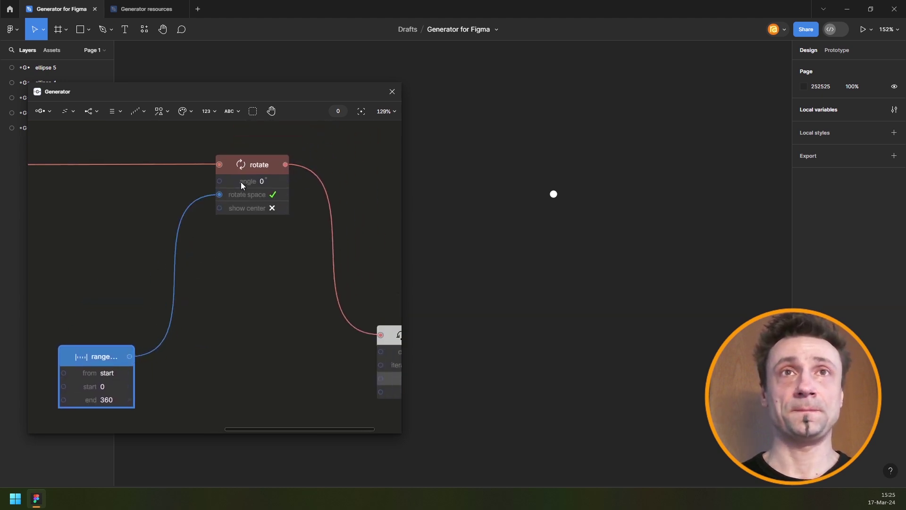
pyautogui.scroll(-1, 220, 304)
pyautogui.moveTo(220, 304); pyautogui.dragTo(161, 278)
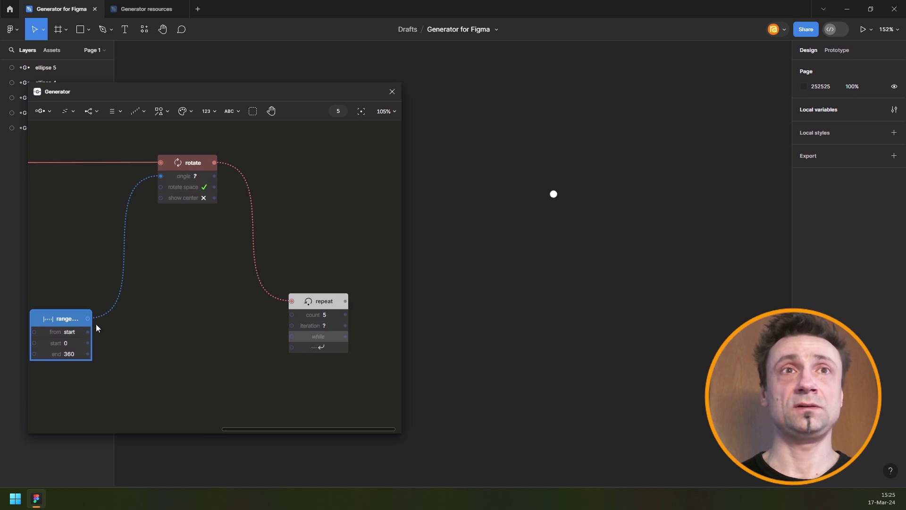
pyautogui.scroll(1, 96, 323)
pyautogui.moveTo(76, 318); pyautogui.dragTo(81, 313)
pyautogui.moveTo(138, 314); pyautogui.dragTo(313, 347)
pyautogui.scroll(-2, 180, 275)
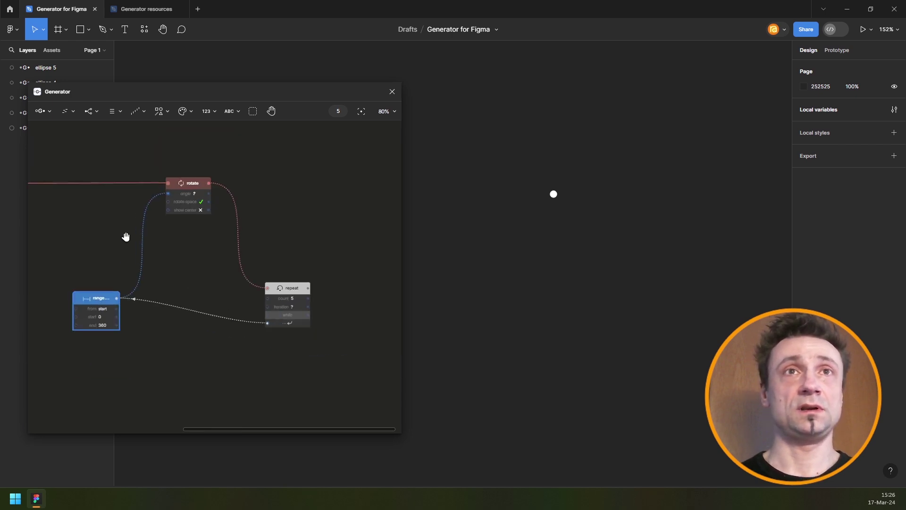
# - Turn off move space on the move node and set its X position to 129
pyautogui.moveTo(125, 237); pyautogui.dragTo(324, 269)
pyautogui.scroll(3, 213, 234)
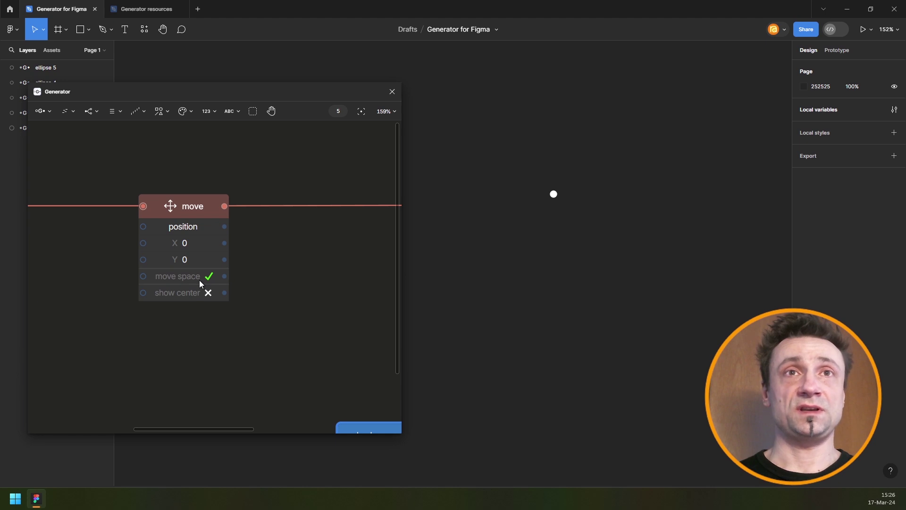
pyautogui.click(209, 277)
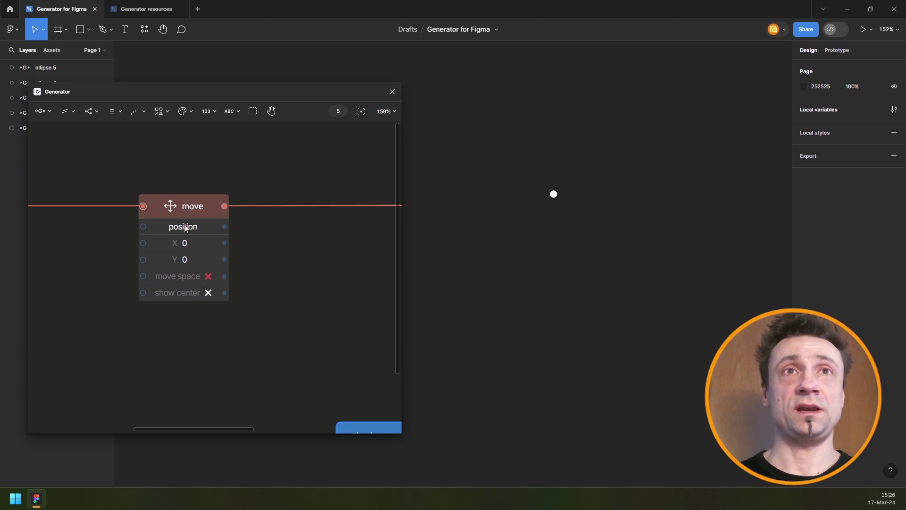
pyautogui.click(189, 250)
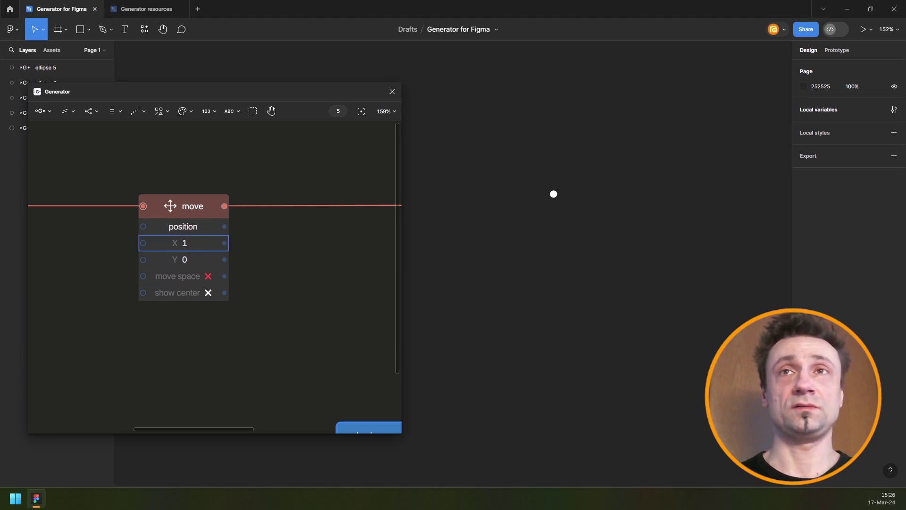
pyautogui.write('39')
pyautogui.moveTo(177, 241); pyautogui.dragTo(219, 234)
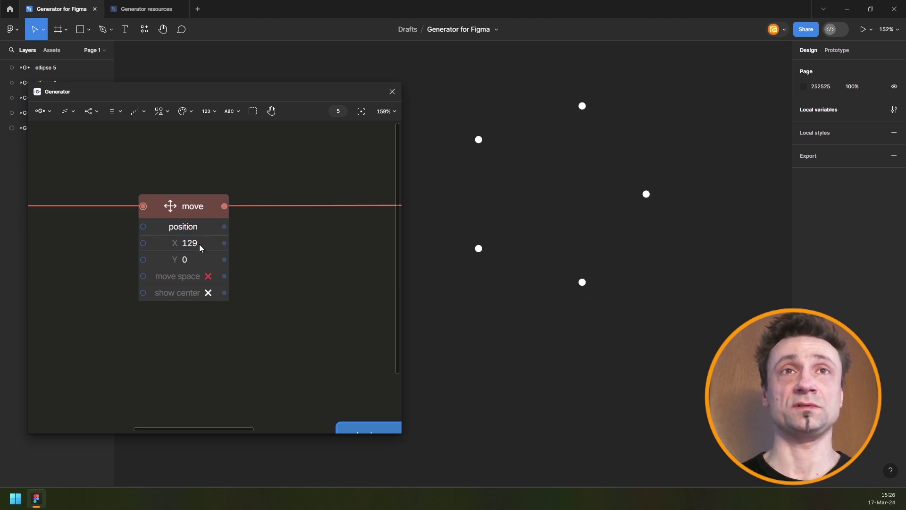
# - Set the repeat node's count to 50
pyautogui.scroll(-5, 205, 255)
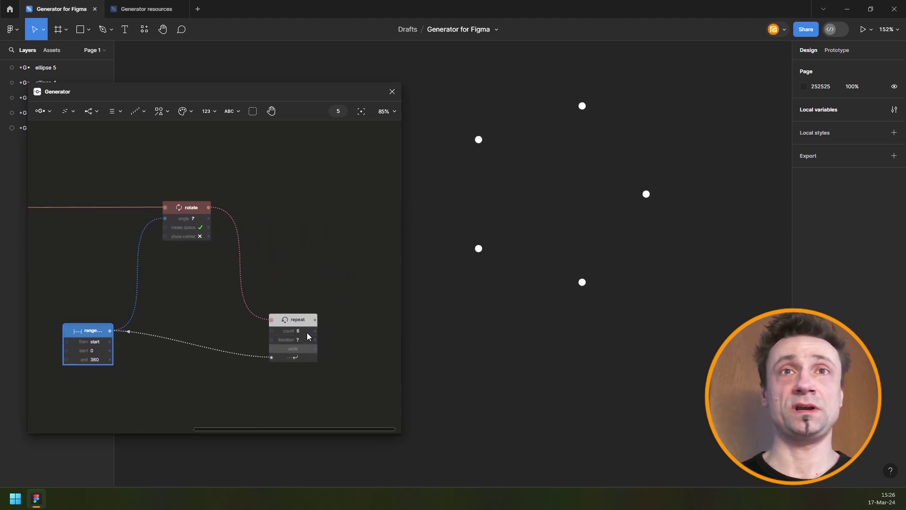
pyautogui.scroll(10, 308, 333)
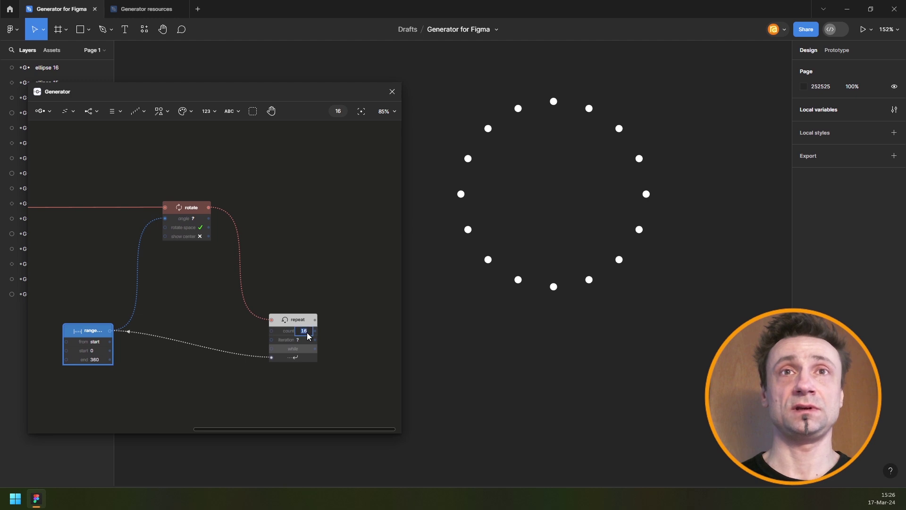
pyautogui.write('50')
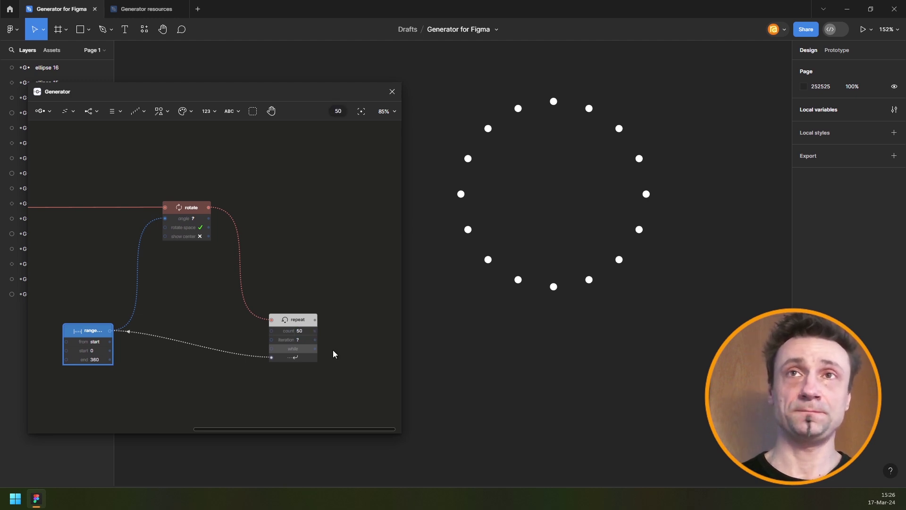
pyautogui.press('Return')
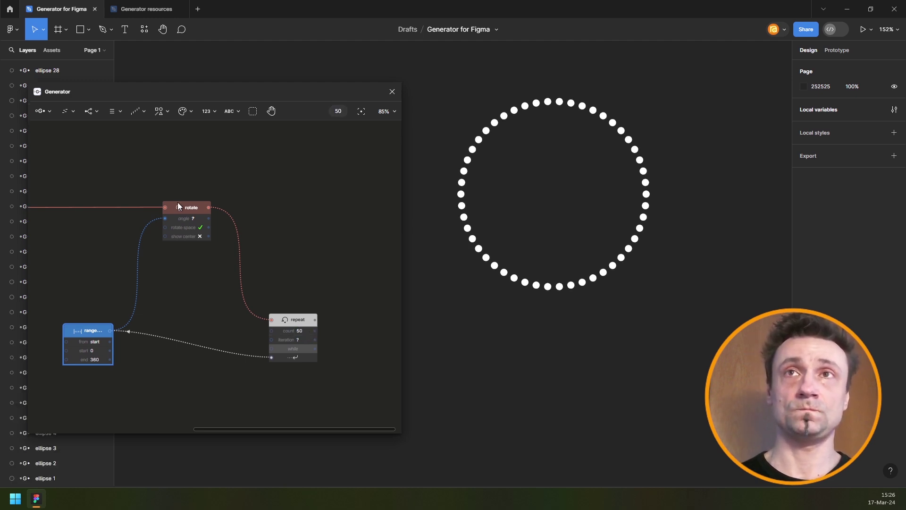
# - Set the move node's X position to 200
pyautogui.hscroll(-10, 178, 206)
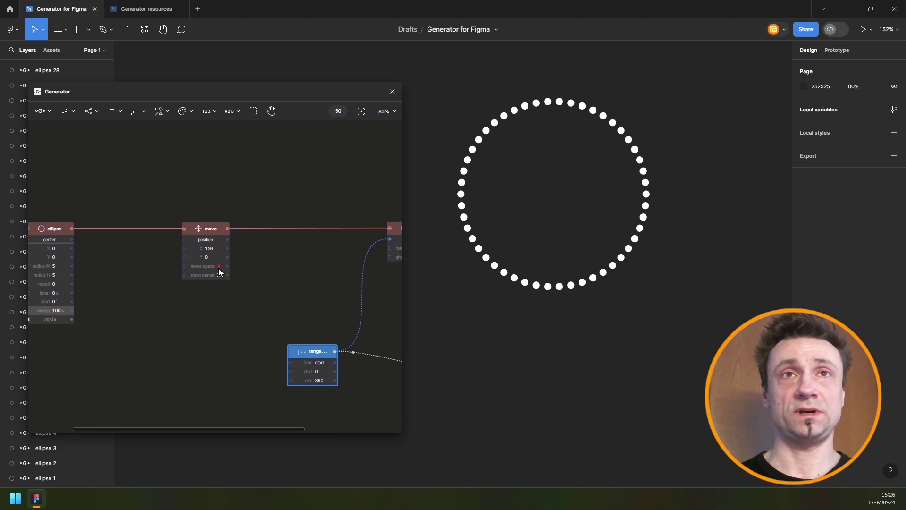
pyautogui.scroll(5, 219, 272)
pyautogui.click(217, 231)
pyautogui.write('20')
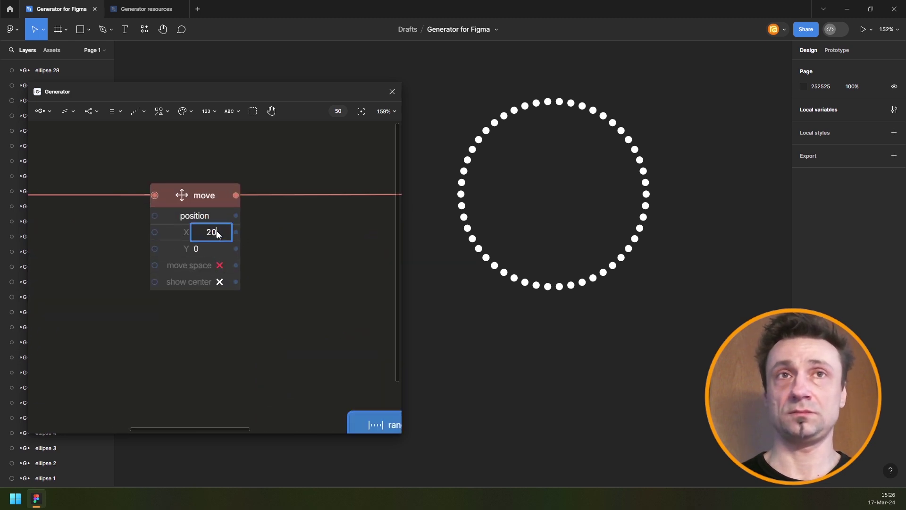
pyautogui.write('0')
pyautogui.press('Return')
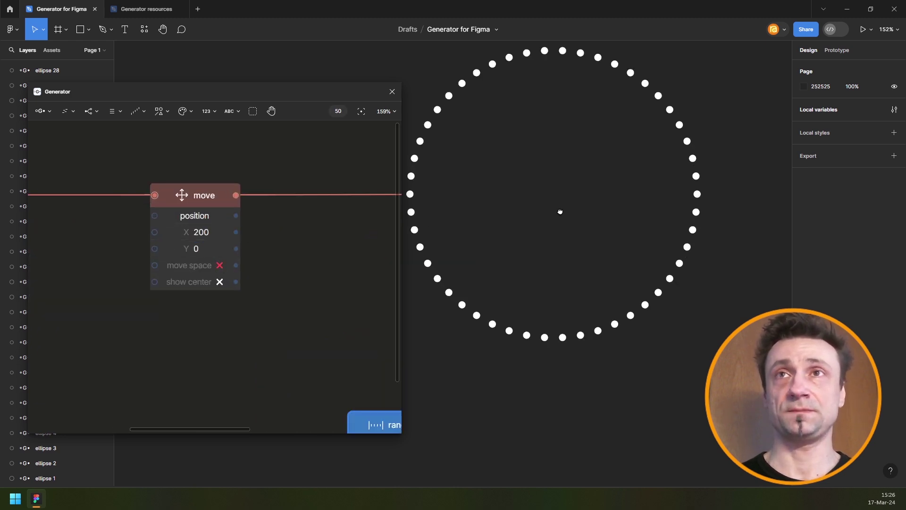
# - Raise the repeat node's count to 100
pyautogui.scroll(-5, 282, 213)
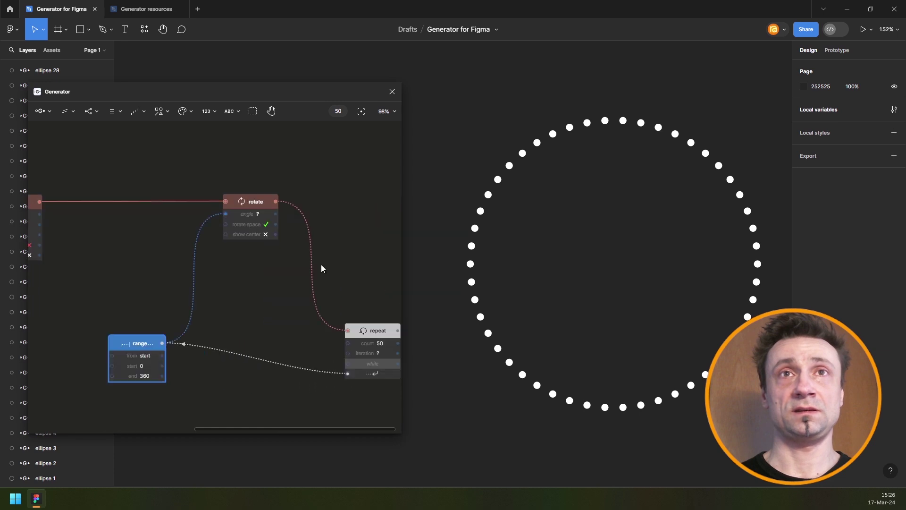
pyautogui.moveTo(321, 265); pyautogui.dragTo(165, 233)
pyautogui.click(220, 310)
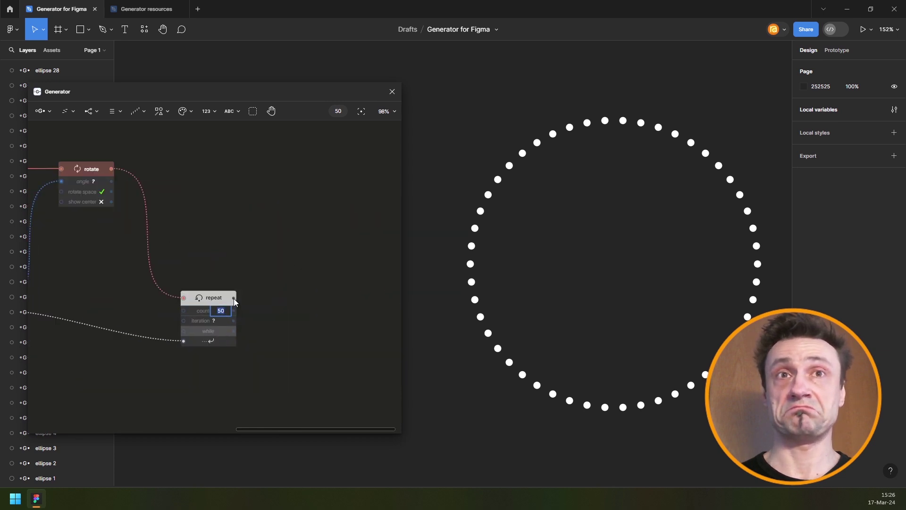
pyautogui.write('100')
pyautogui.press('Return')
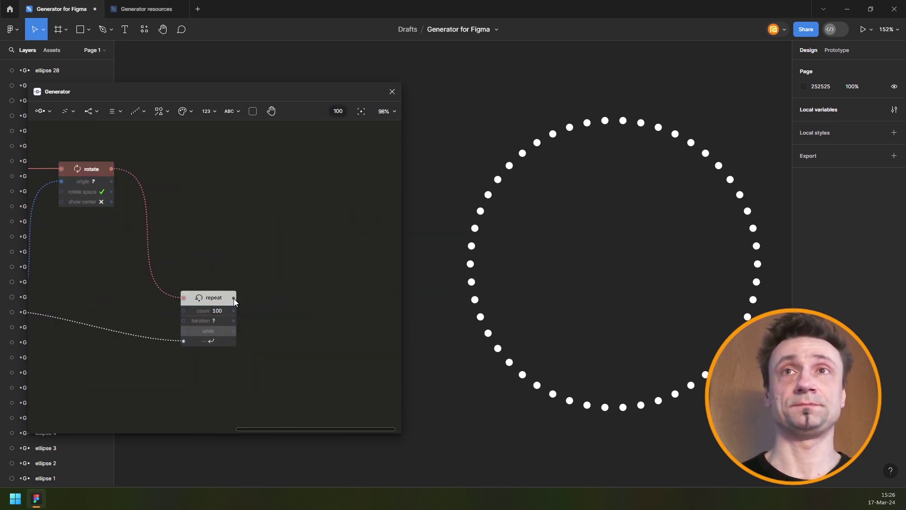
pyautogui.moveTo(545, 263); pyautogui.dragTo(516, 246)
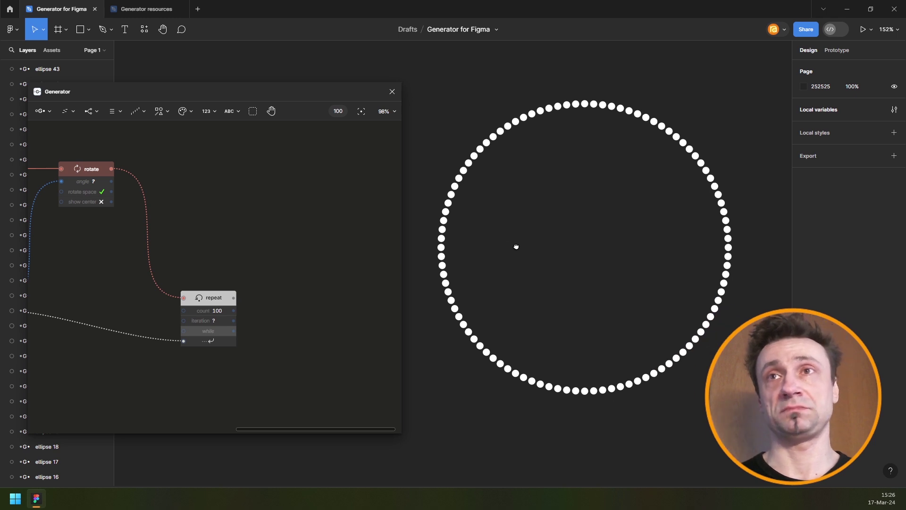
pyautogui.moveTo(238, 207); pyautogui.dragTo(338, 192)
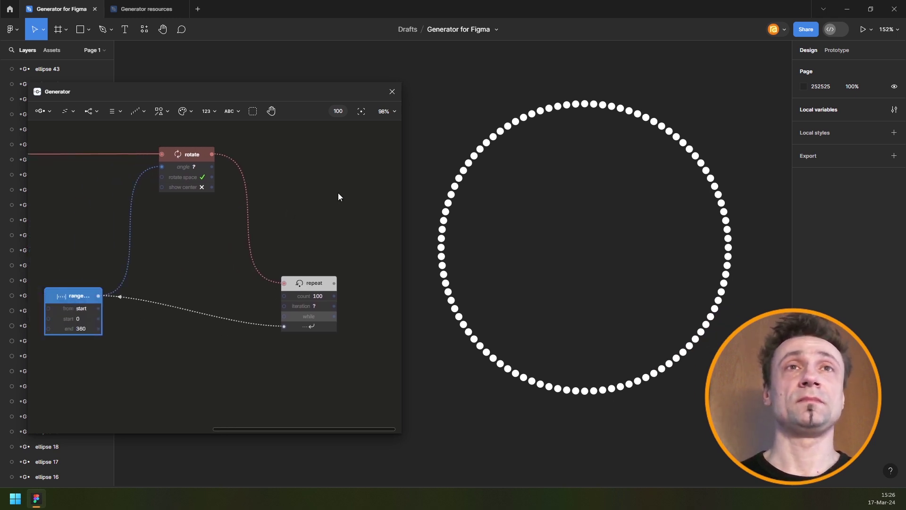
# - Add a Sequence node and place it to the left of the ellipse node, above the color node
pyautogui.scroll(-2, 338, 192)
pyautogui.scroll(-3, 236, 207)
pyautogui.moveTo(166, 210); pyautogui.dragTo(303, 208)
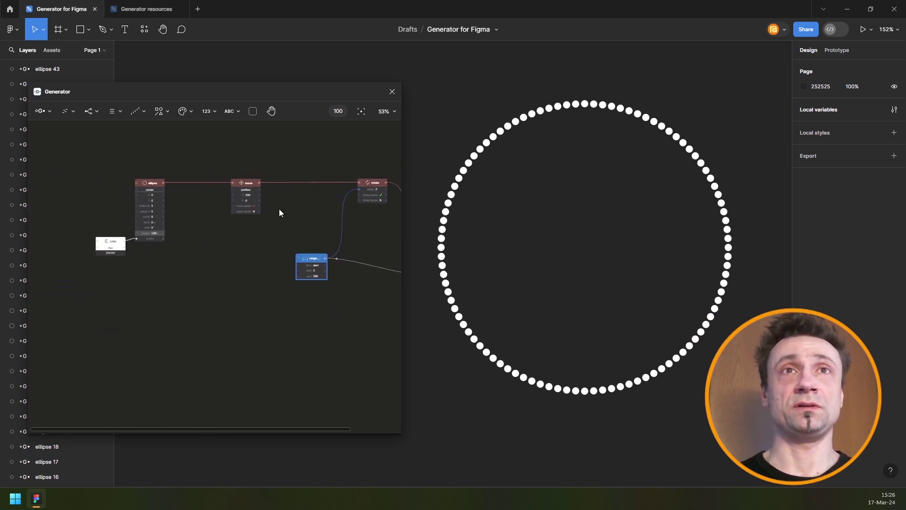
pyautogui.hscroll(3, 261, 156)
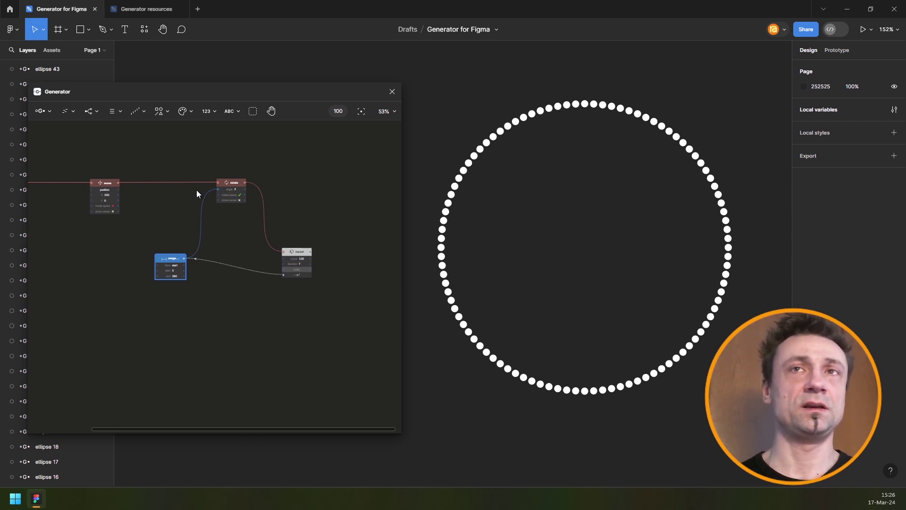
pyautogui.hscroll(-3, 110, 200)
pyautogui.scroll(3, 140, 193)
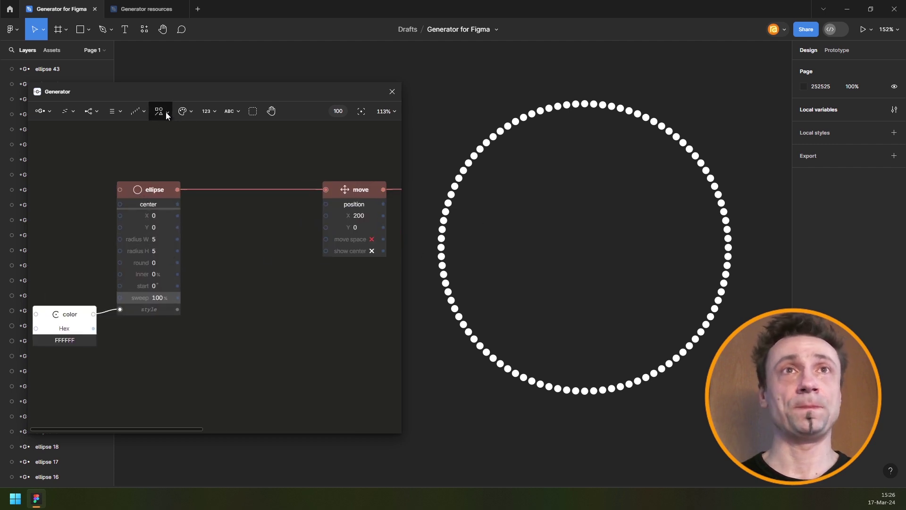
pyautogui.click(112, 110)
pyautogui.moveTo(135, 111)
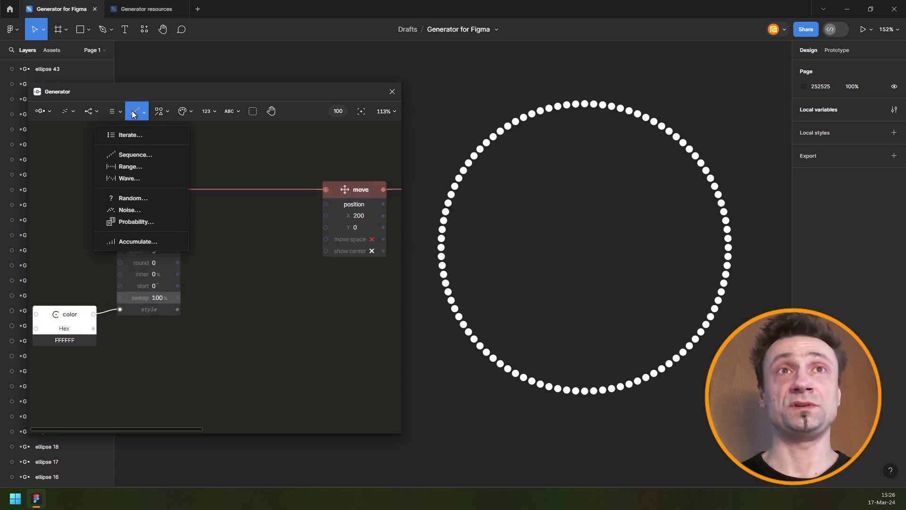
pyautogui.click(144, 152)
pyautogui.moveTo(78, 176); pyautogui.dragTo(54, 176)
pyautogui.moveTo(175, 149); pyautogui.dragTo(249, 148)
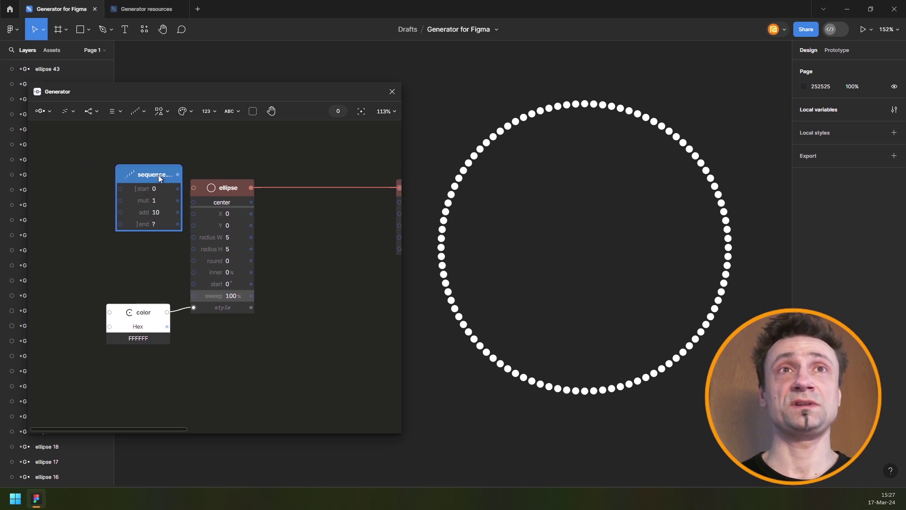
pyautogui.moveTo(157, 175); pyautogui.dragTo(116, 201)
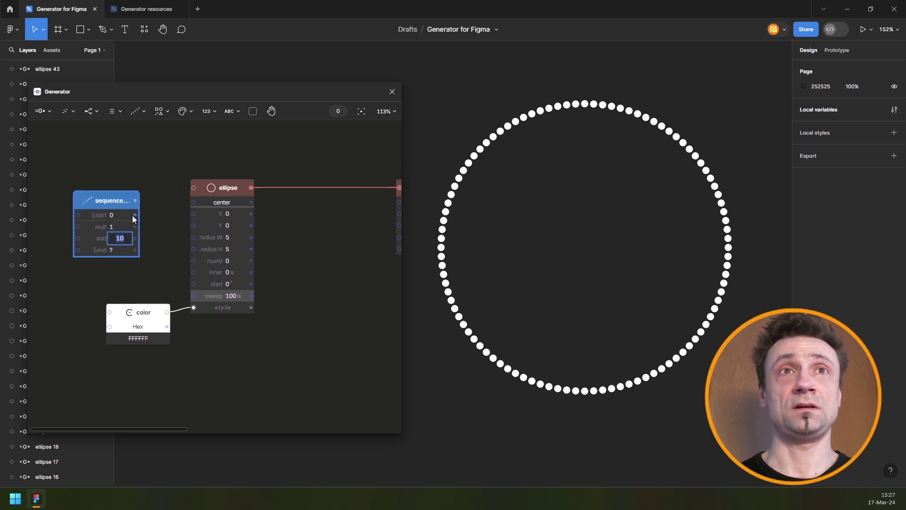
# - Set the sequence's start to 5 and add to 1, and connect it to the ellipse's radius W and radius H
pyautogui.click(123, 216)
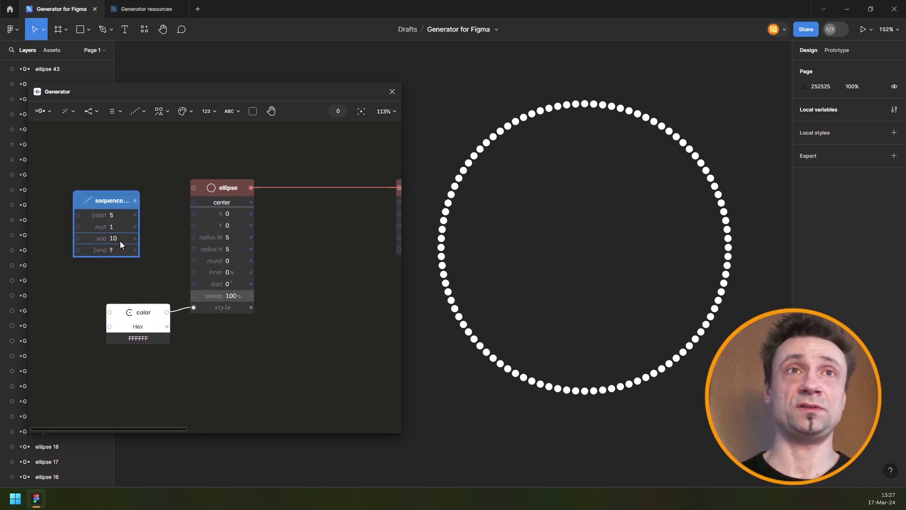
pyautogui.write('1')
pyautogui.press('Return')
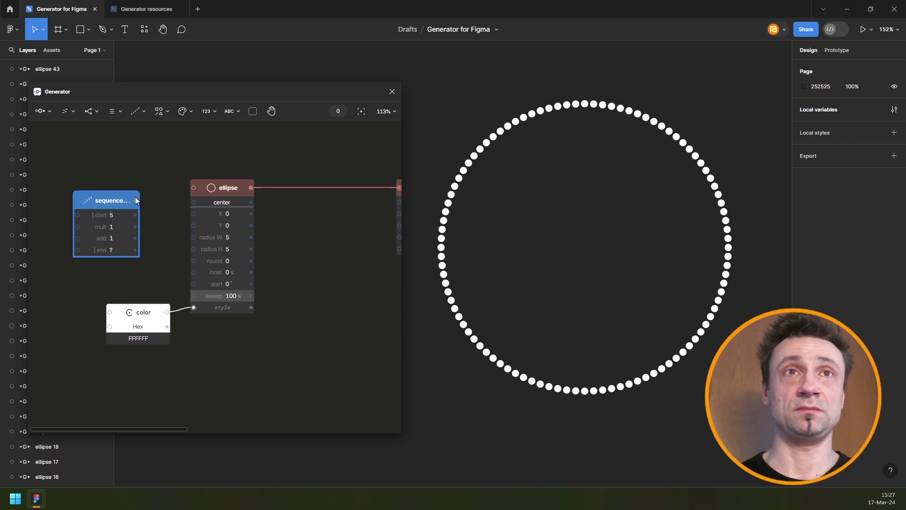
pyautogui.moveTo(136, 200); pyautogui.dragTo(211, 241)
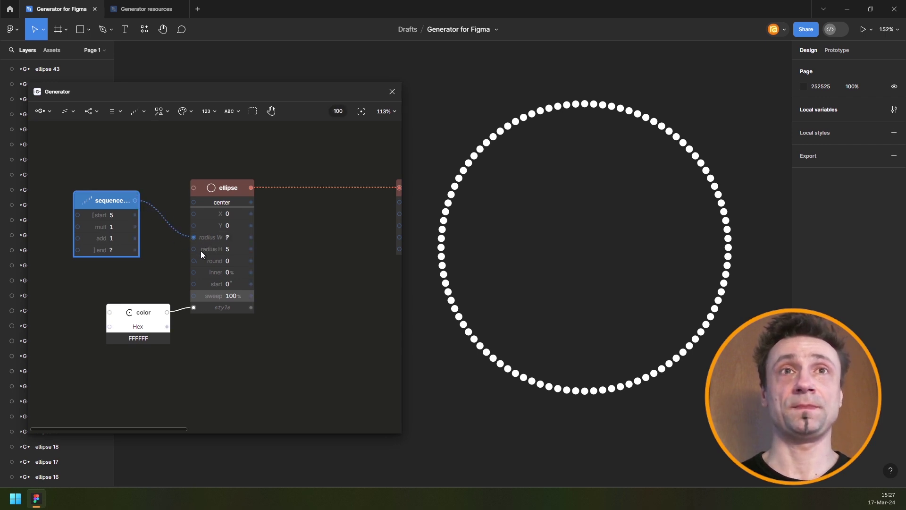
pyautogui.moveTo(200, 251); pyautogui.dragTo(201, 248)
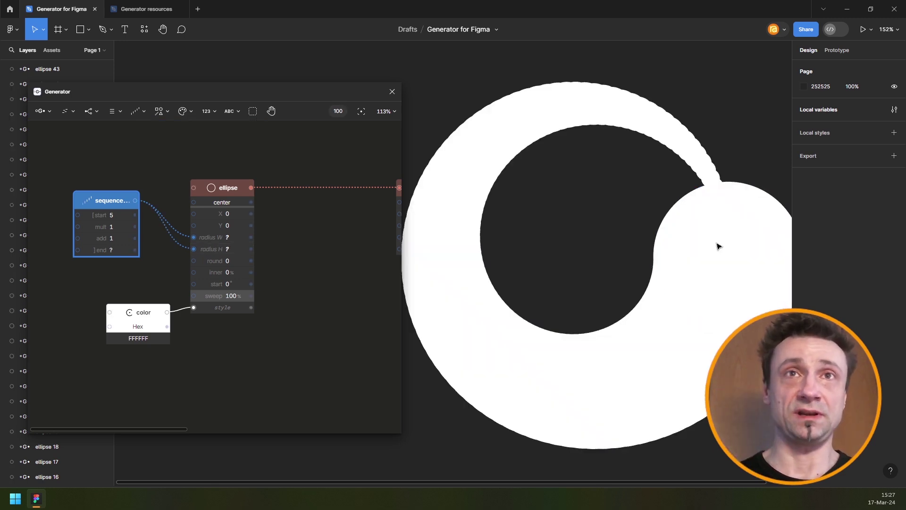
# - Delete the sequence node and set the ellipse's radius W and radius H back to 5
pyautogui.moveTo(107, 202); pyautogui.dragTo(109, 208)
pyautogui.press('Delete')
pyautogui.click(235, 237)
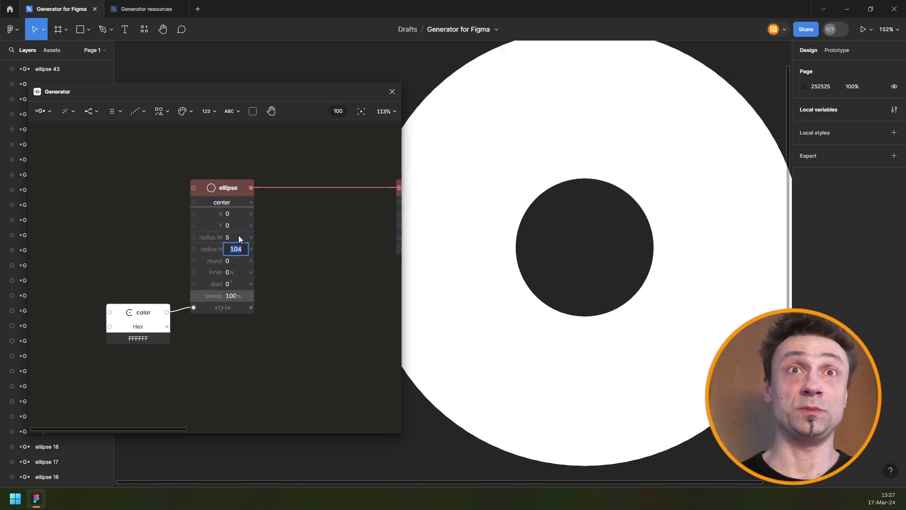
pyautogui.write('5')
pyautogui.press('Return')
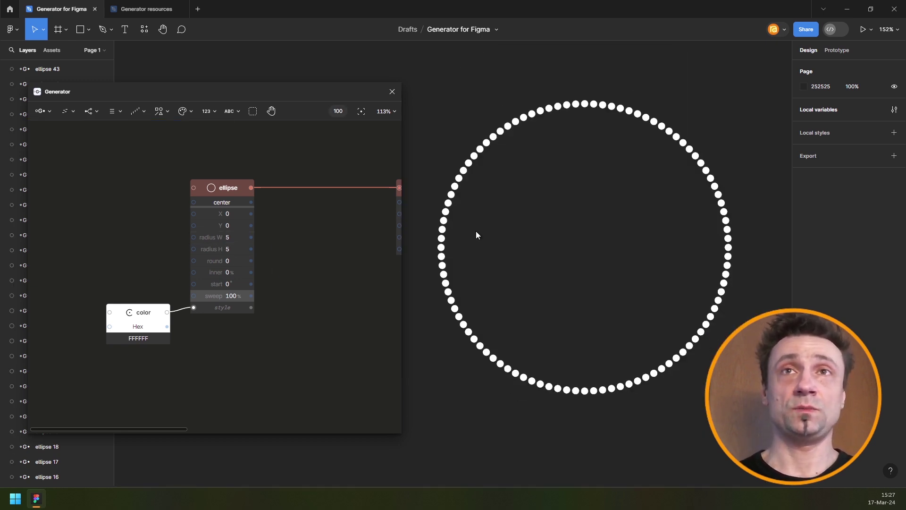
# - Move the color node further left of the ellipse and add a Layer blur node directly below it
pyautogui.scroll(-3, 237, 308)
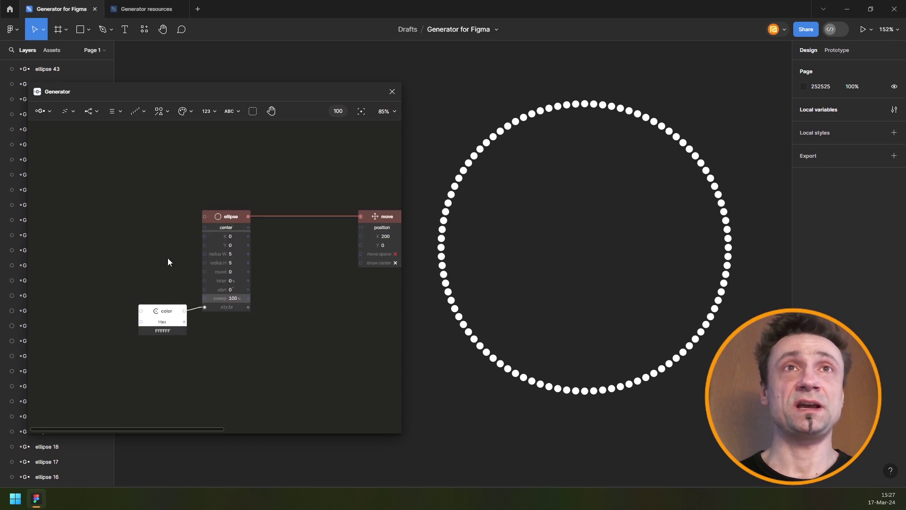
pyautogui.moveTo(165, 312); pyautogui.dragTo(118, 309)
pyautogui.click(160, 111)
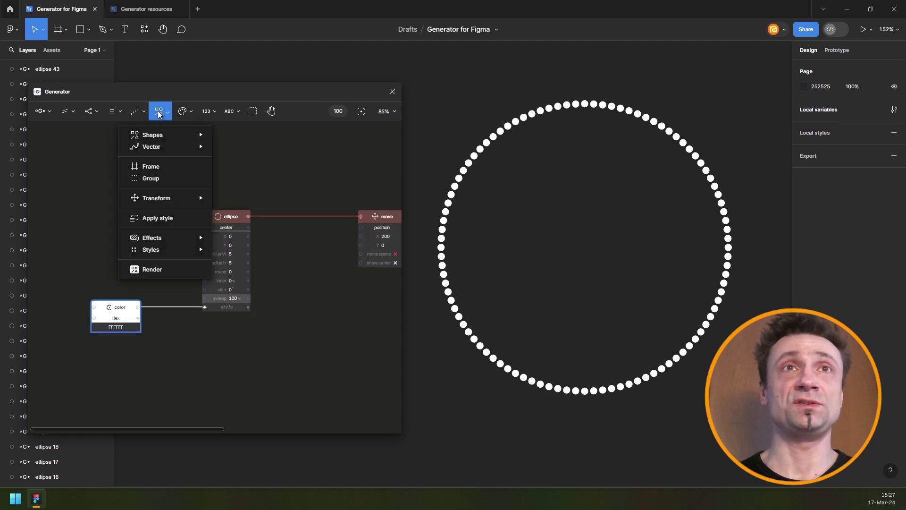
pyautogui.moveTo(198, 237)
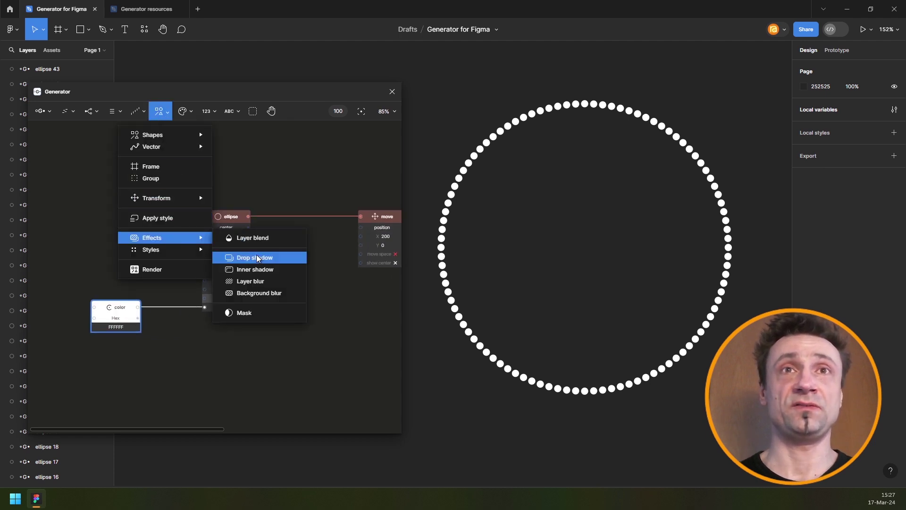
pyautogui.click(250, 282)
pyautogui.moveTo(122, 355); pyautogui.dragTo(117, 358)
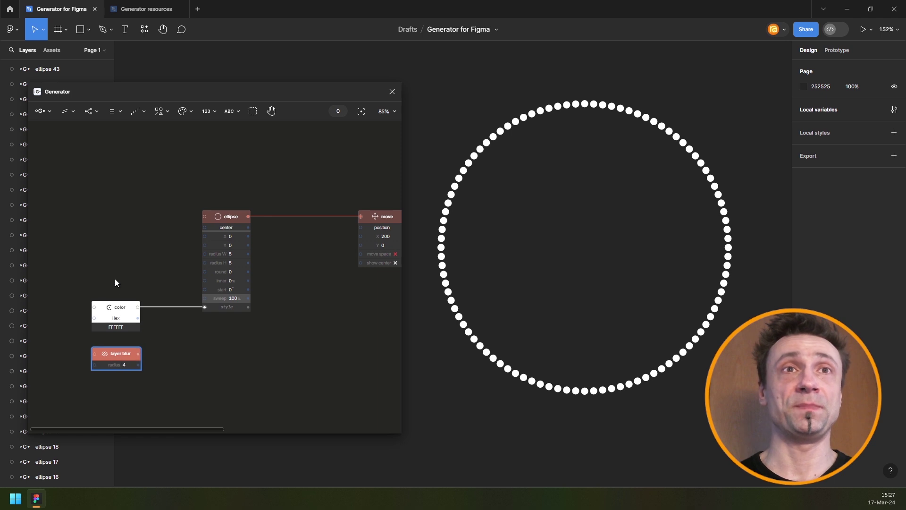
# - Feed the color and layer blur nodes through a Combine node into the ellipse's style input and shift these three nodes left
pyautogui.moveTo(115, 278); pyautogui.dragTo(165, 407)
pyautogui.press('space')
pyautogui.write('comb')
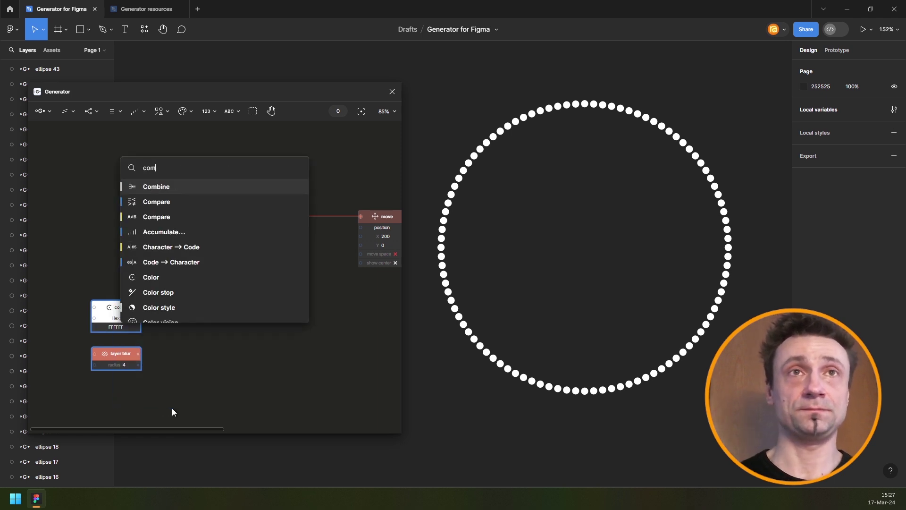
pyautogui.press('Return')
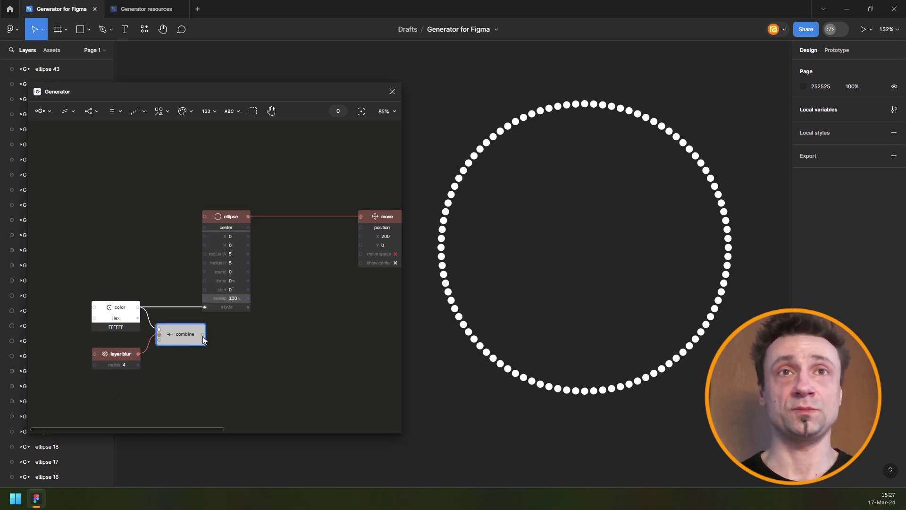
pyautogui.moveTo(216, 304); pyautogui.dragTo(217, 304)
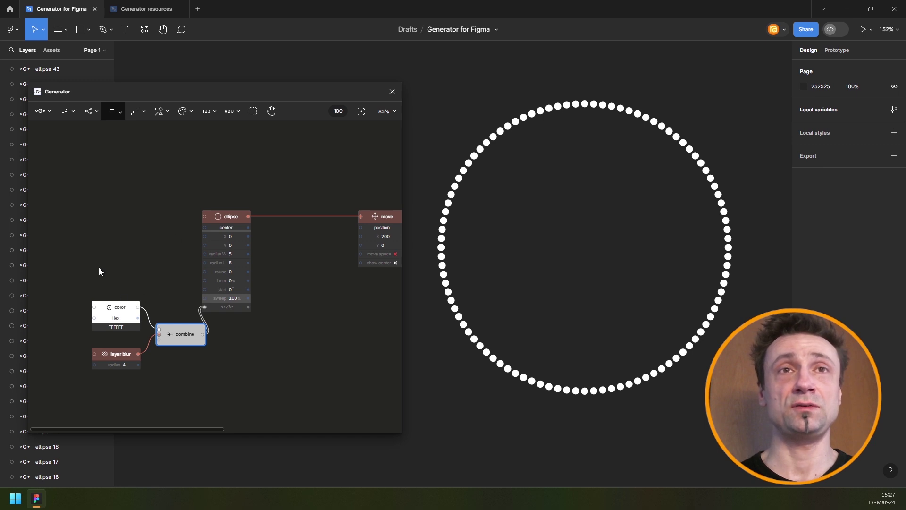
pyautogui.moveTo(99, 271); pyautogui.dragTo(179, 381)
pyautogui.moveTo(190, 334); pyautogui.dragTo(155, 333)
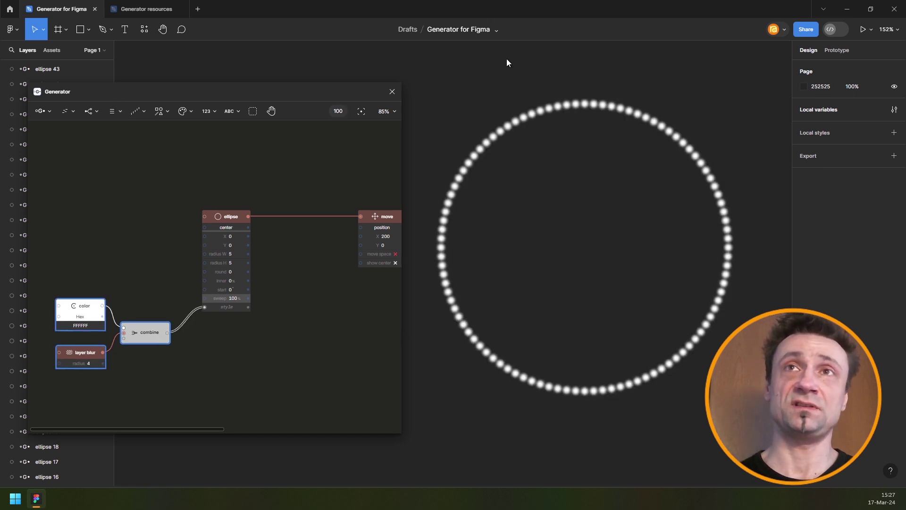
# - Add a Sequence node and place it below and to the left of the layer blur node
pyautogui.scroll(5, 281, 188)
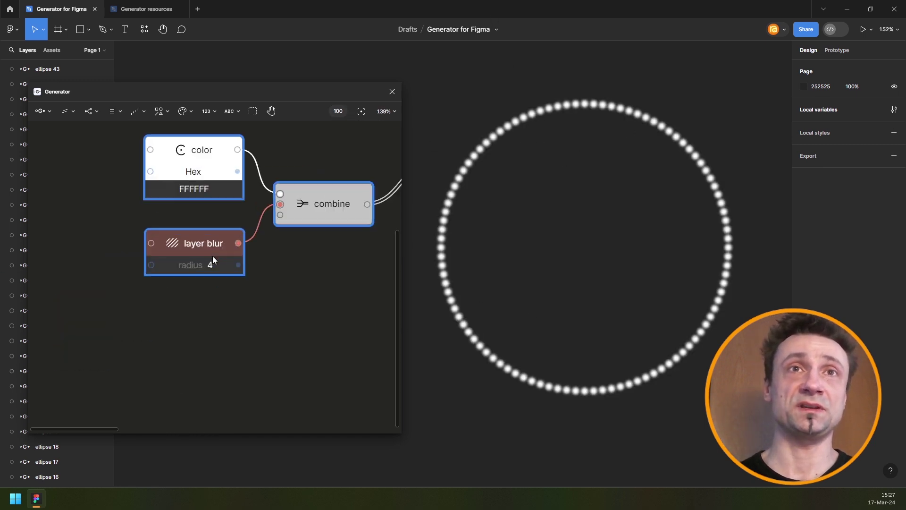
pyautogui.click(215, 276)
pyautogui.click(138, 111)
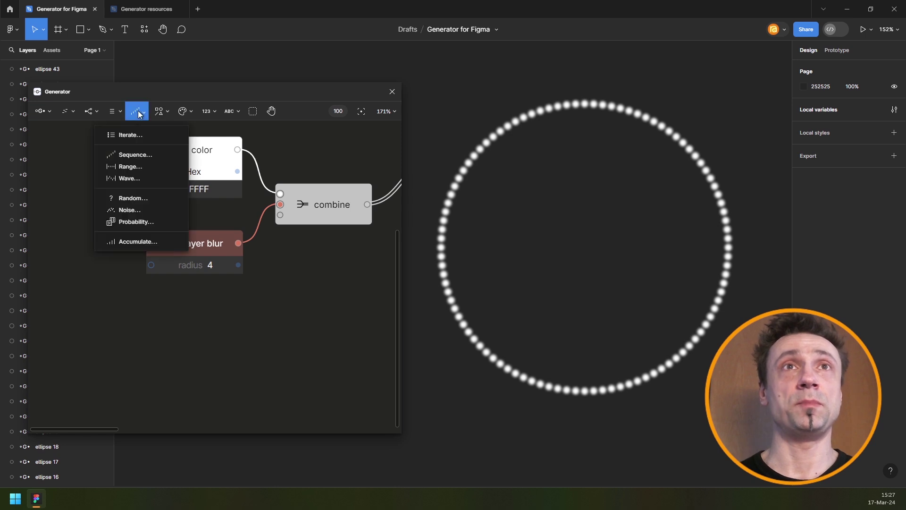
pyautogui.click(146, 153)
pyautogui.moveTo(98, 348); pyautogui.dragTo(89, 318)
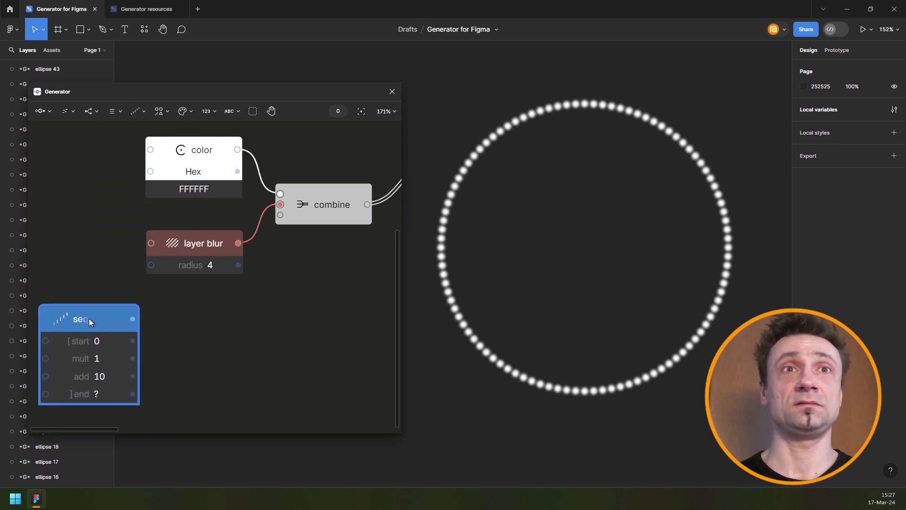
# - Set the sequence node's add value to 1 and connect its output to the layer blur node's radius
pyautogui.click(108, 341)
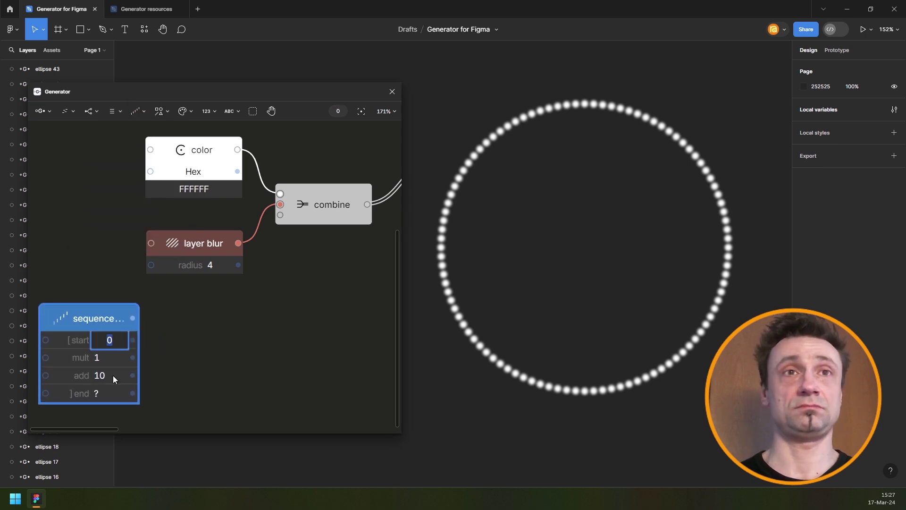
pyautogui.moveTo(113, 376); pyautogui.dragTo(113, 377)
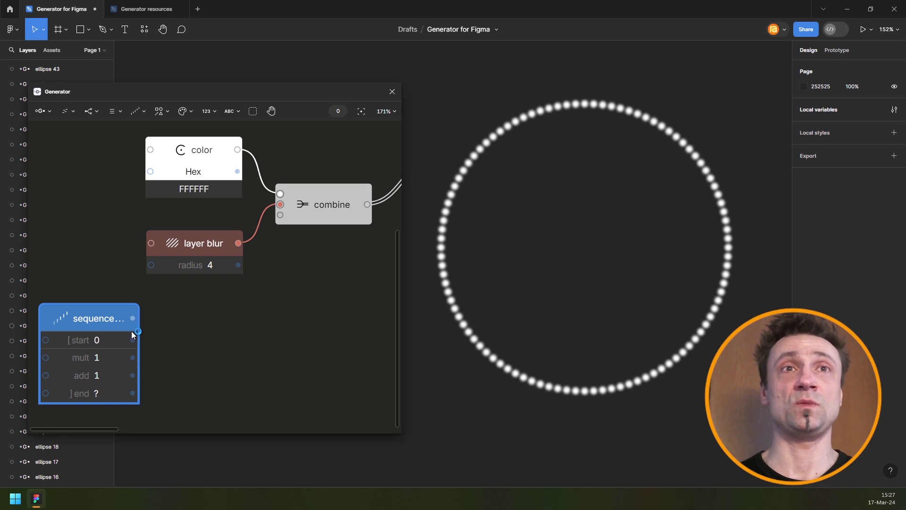
pyautogui.moveTo(132, 319); pyautogui.dragTo(163, 263)
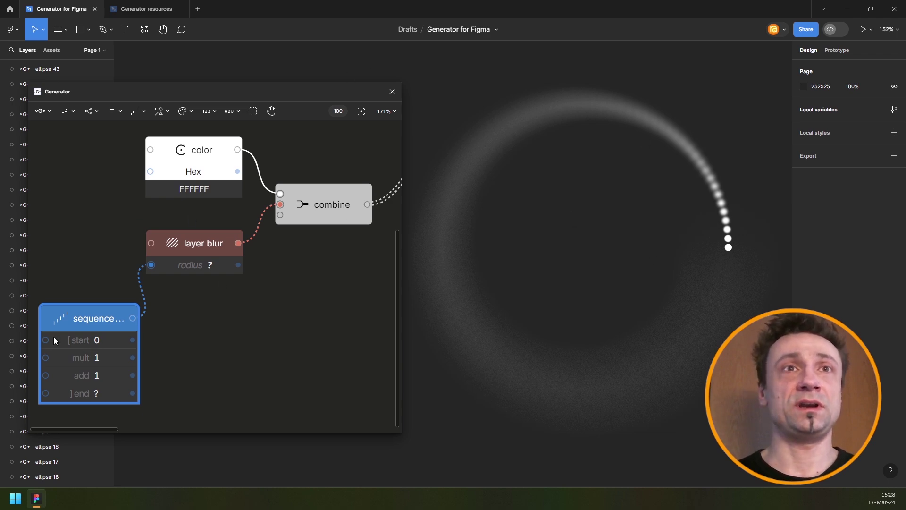
# - Replace the sequence node with a Wave node and connect its output to the layer blur node's radius
pyautogui.click(109, 321)
pyautogui.press('Delete')
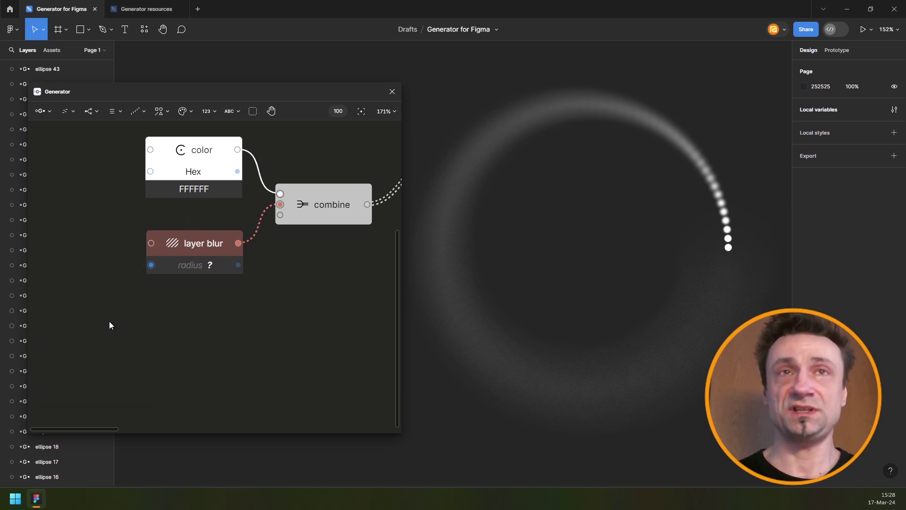
pyautogui.click(132, 112)
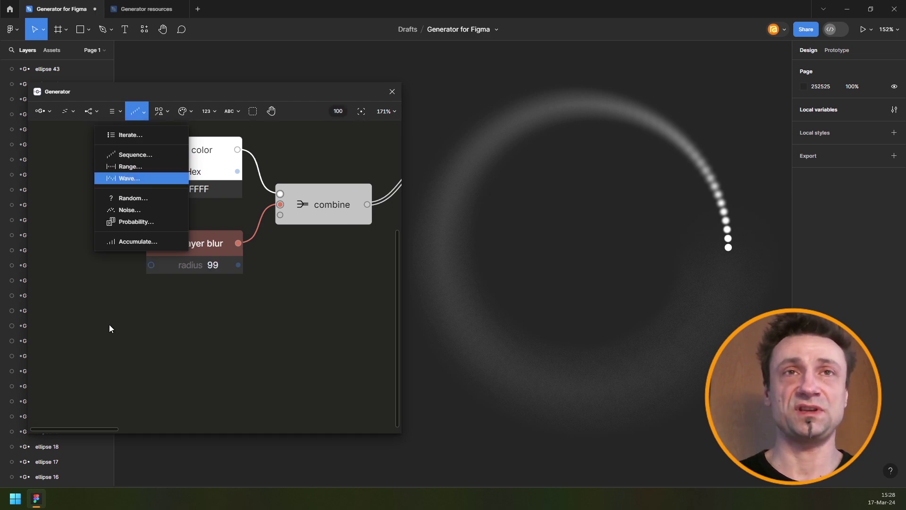
pyautogui.press('Return')
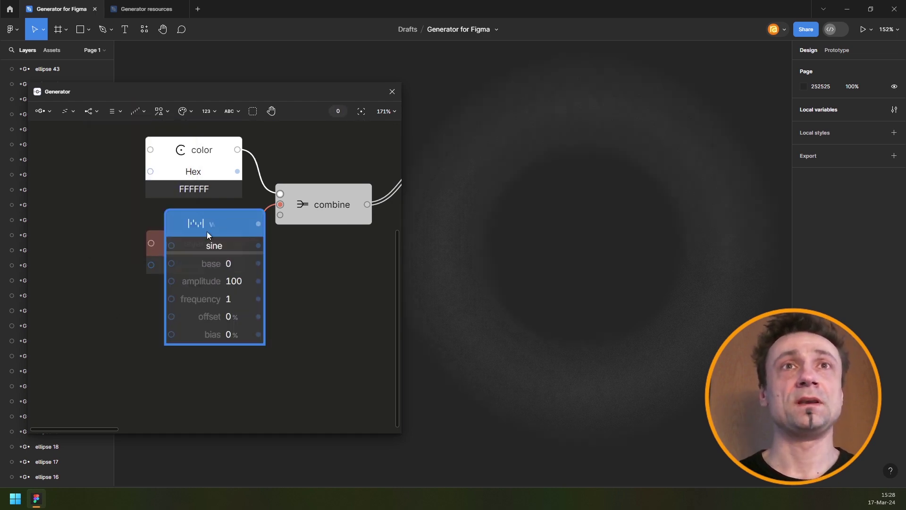
pyautogui.click(108, 310)
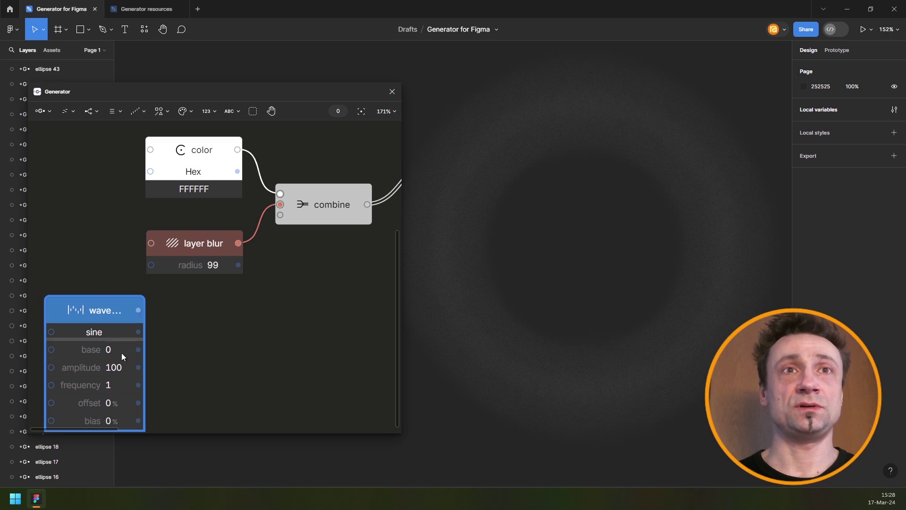
pyautogui.moveTo(138, 310); pyautogui.dragTo(154, 264)
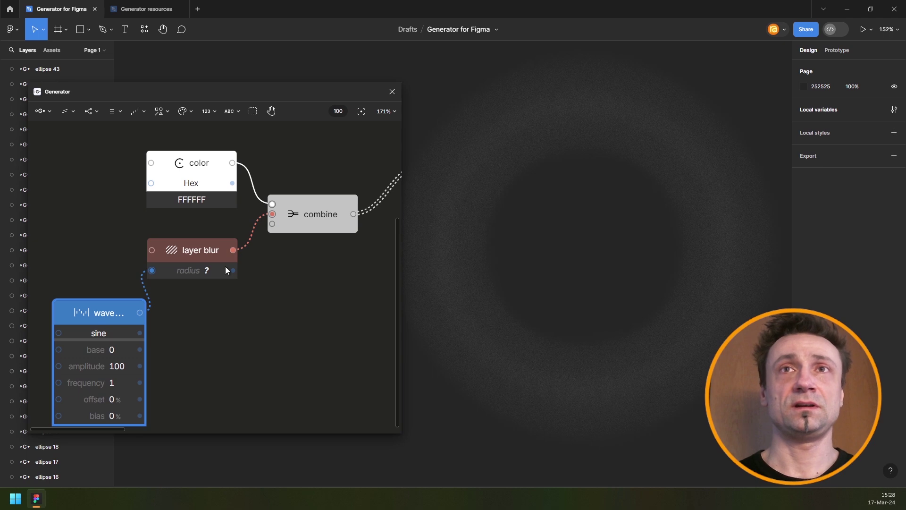
# - Select the range and wave nodes together and feed both into a new Combine node
pyautogui.scroll(-5, 225, 266)
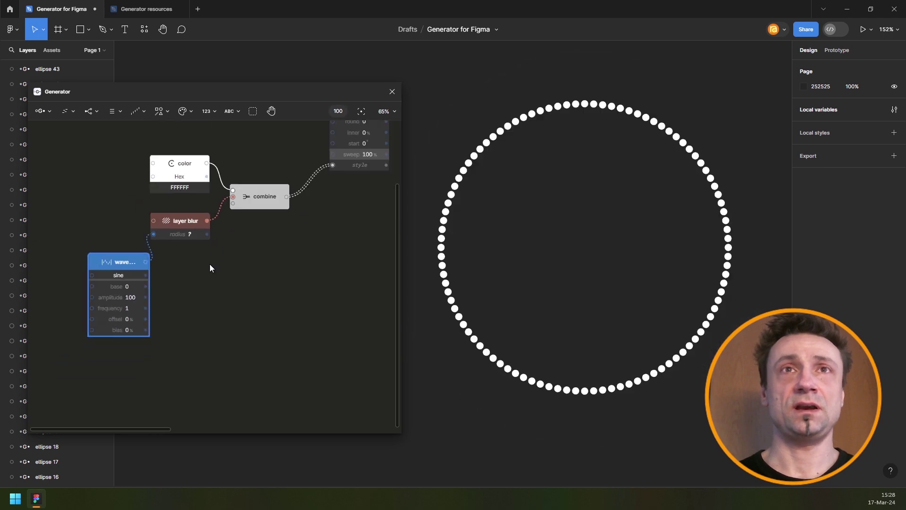
pyautogui.scroll(-2, 209, 265)
pyautogui.moveTo(155, 261); pyautogui.dragTo(140, 278)
pyautogui.moveTo(231, 279); pyautogui.dragTo(127, 313)
pyautogui.moveTo(52, 312); pyautogui.dragTo(221, 315)
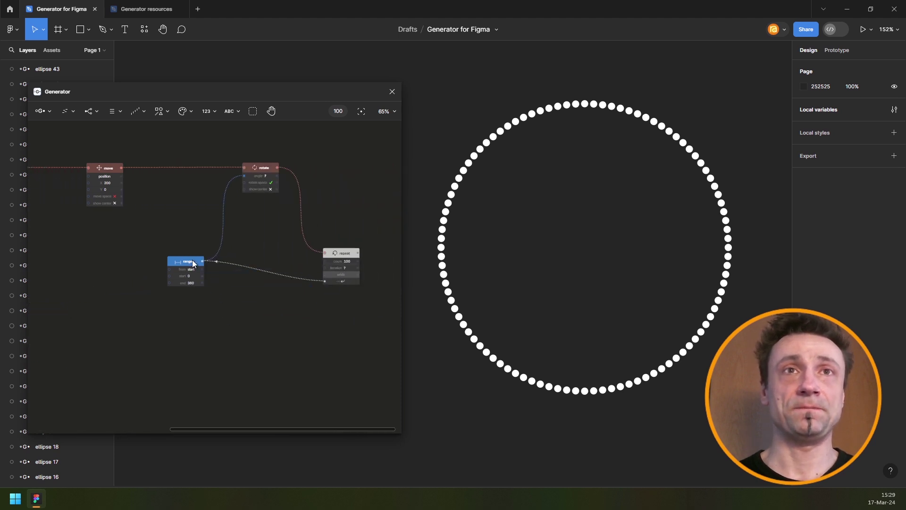
pyautogui.click(192, 261)
pyautogui.moveTo(161, 273); pyautogui.dragTo(287, 263)
pyautogui.scroll(-3, 287, 262)
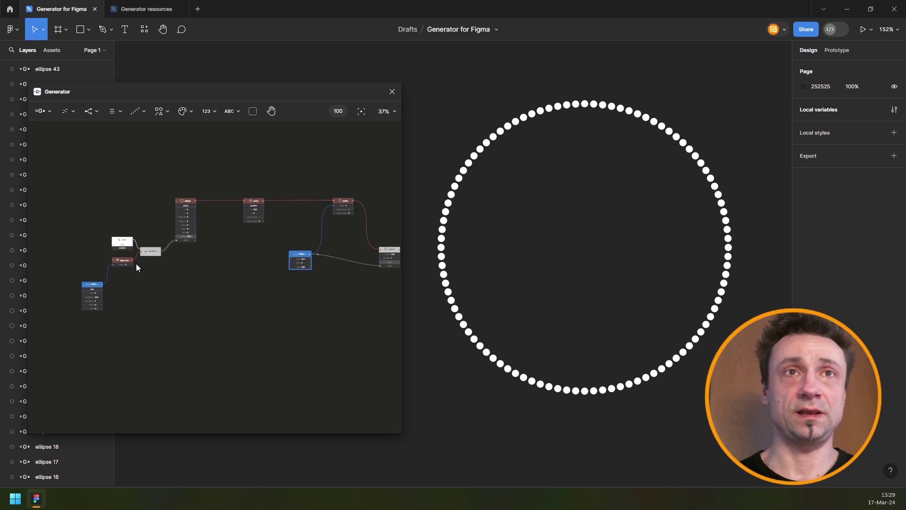
pyautogui.hotkey('ctrl', '/')
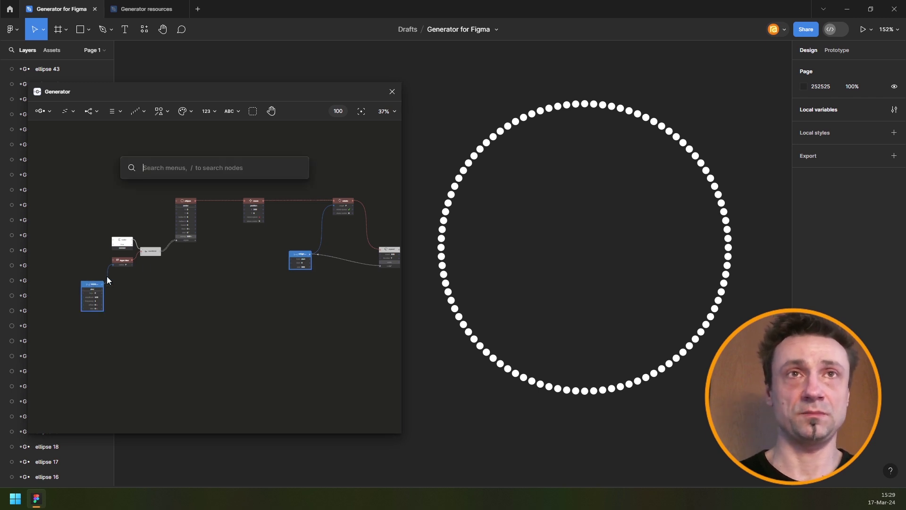
pyautogui.write('comb')
pyautogui.press('Return')
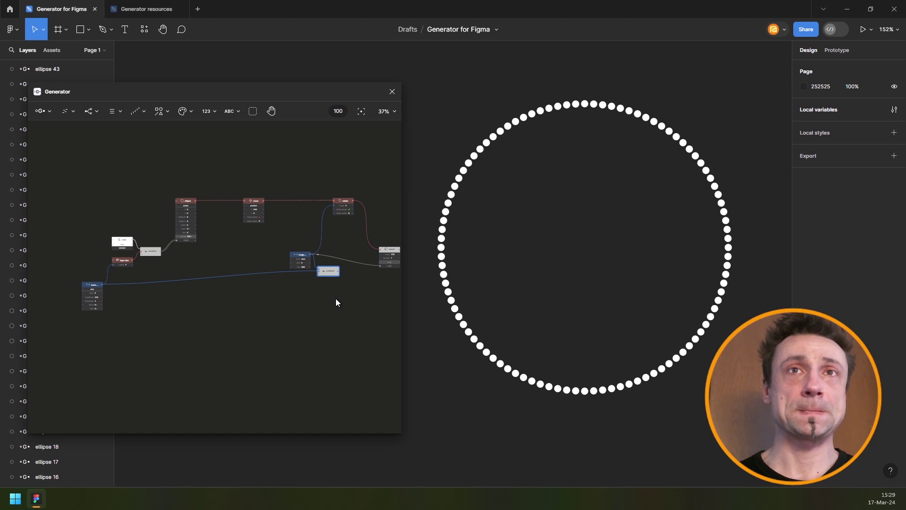
# - Place the new combine node between the range and repeat nodes and connect it to the repeat node's iterator input in place of range
pyautogui.scroll(10, 282, 284)
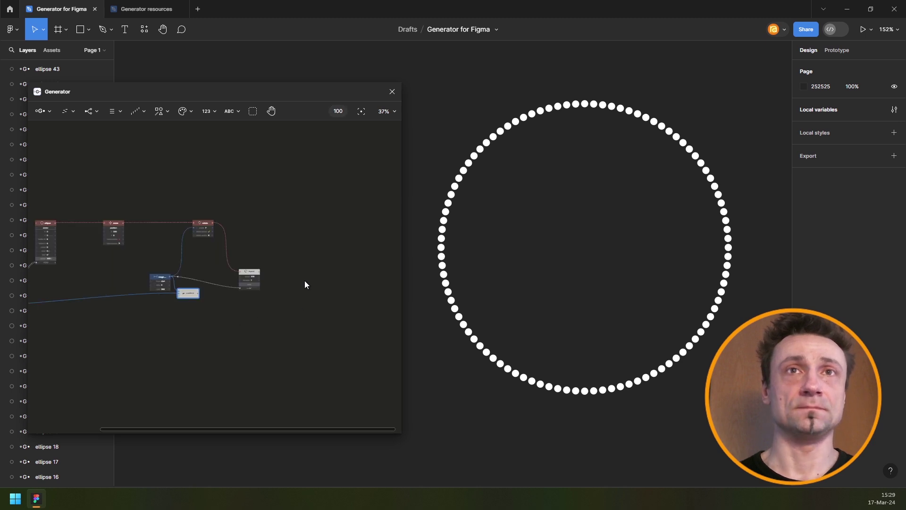
pyautogui.moveTo(59, 307); pyautogui.dragTo(183, 293)
pyautogui.moveTo(47, 313); pyautogui.dragTo(94, 305)
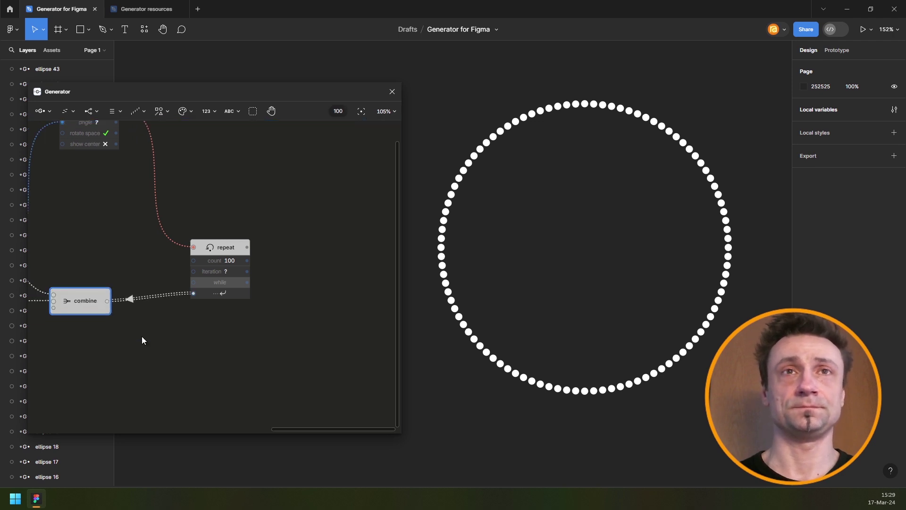
# - Raise the wave node's bias to 100%
pyautogui.scroll(-5, 141, 336)
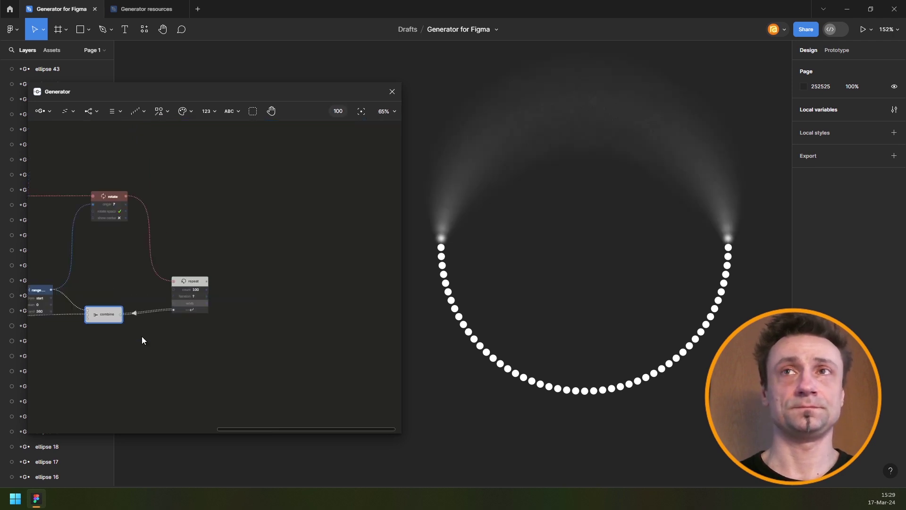
pyautogui.hscroll(-3, 158, 327)
pyautogui.scroll(-6, 159, 318)
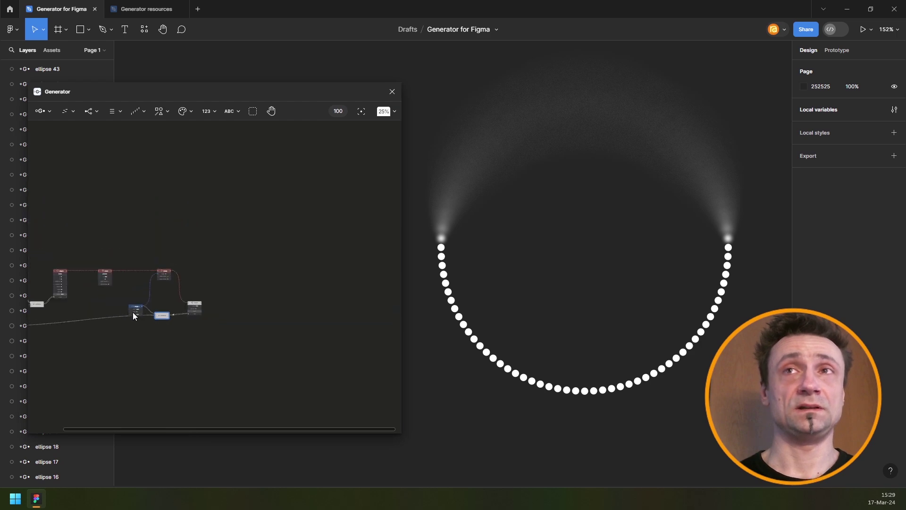
pyautogui.hscroll(-3, 185, 307)
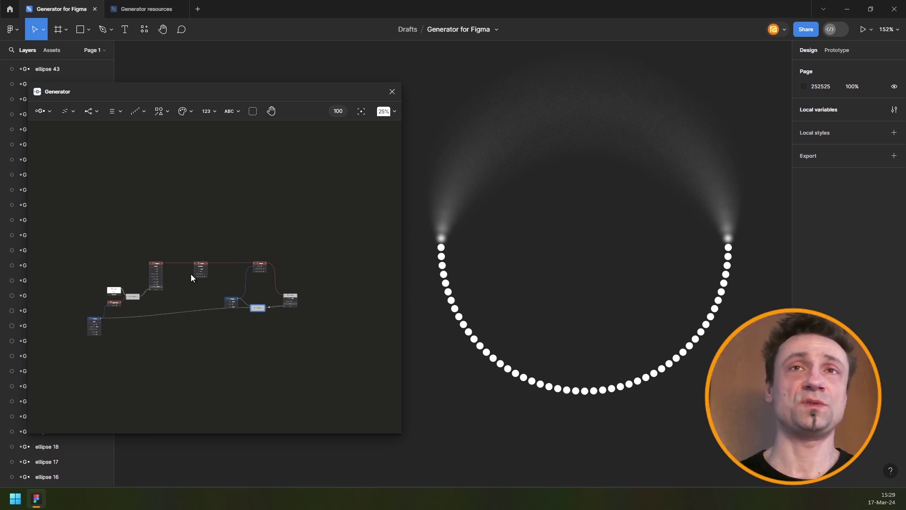
pyautogui.scroll(10, 91, 303)
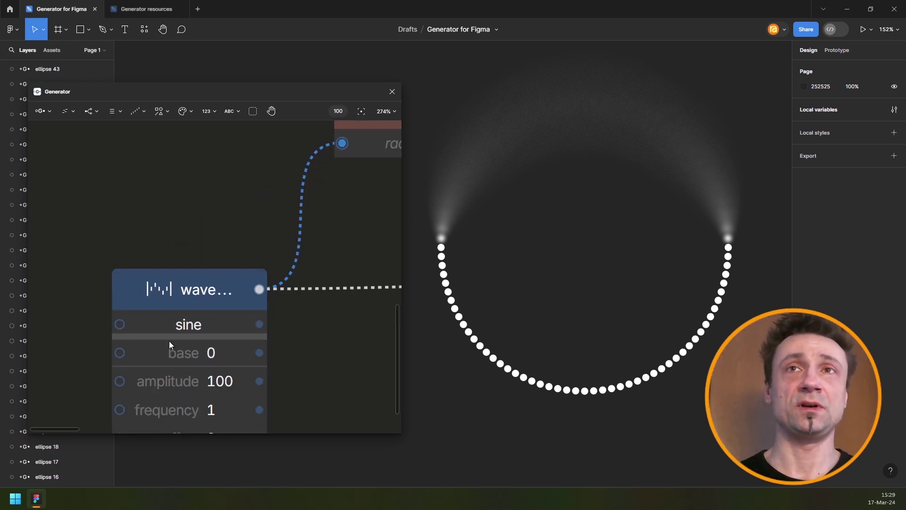
pyautogui.scroll(-3, 169, 341)
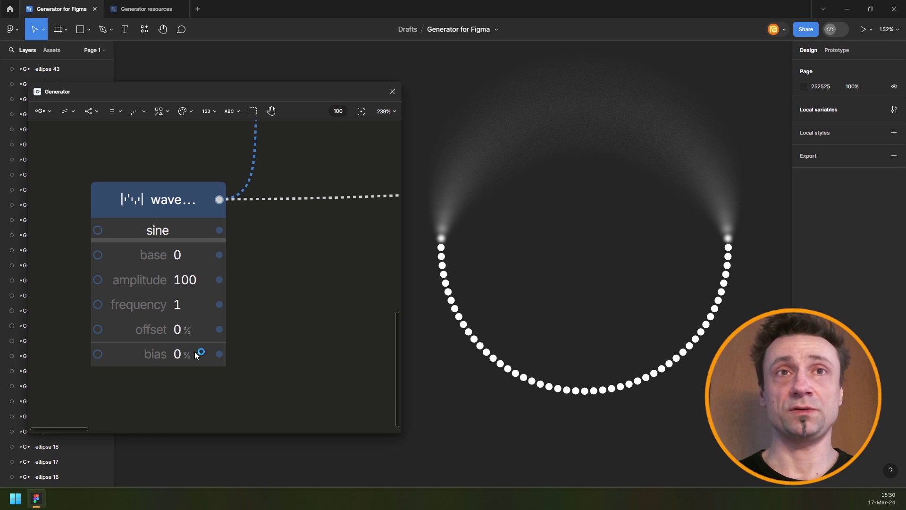
pyautogui.moveTo(218, 350); pyautogui.dragTo(284, 350)
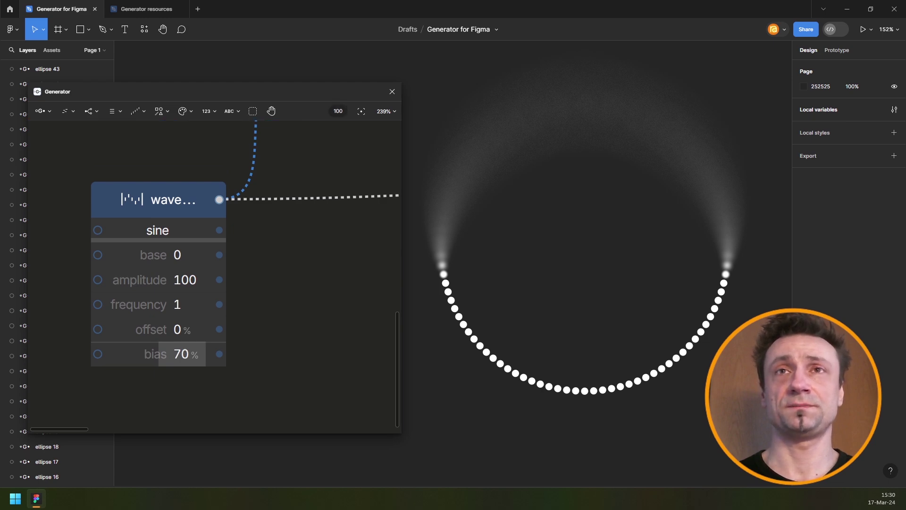
pyautogui.moveTo(284, 350); pyautogui.dragTo(312, 350)
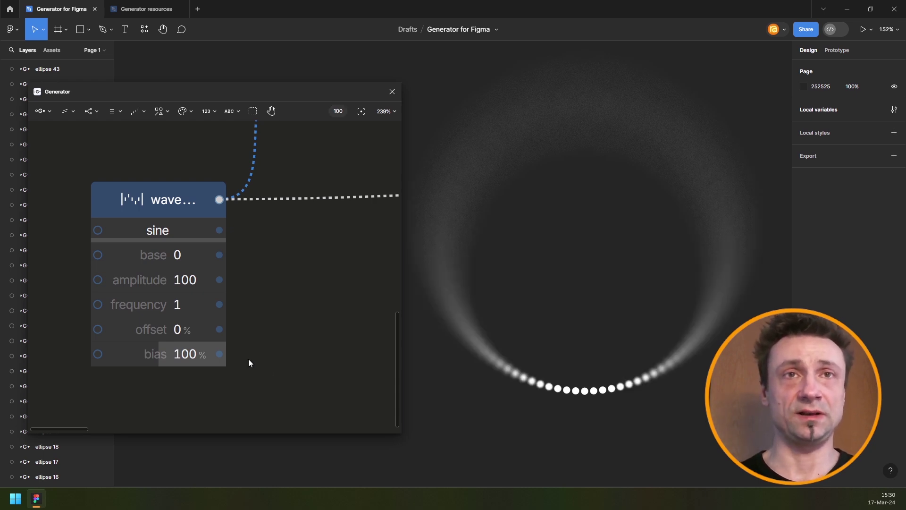
# - Set the wave node's offset to 50%
pyautogui.click(190, 334)
pyautogui.write('50')
pyautogui.press('Return')
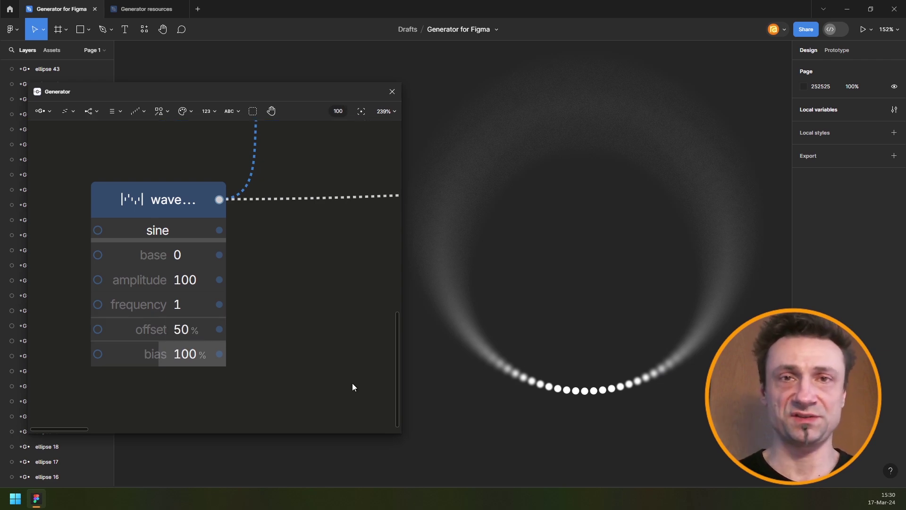
# - Add a Frame node and place it to the right of the repeat node
pyautogui.scroll(-3, 630, 344)
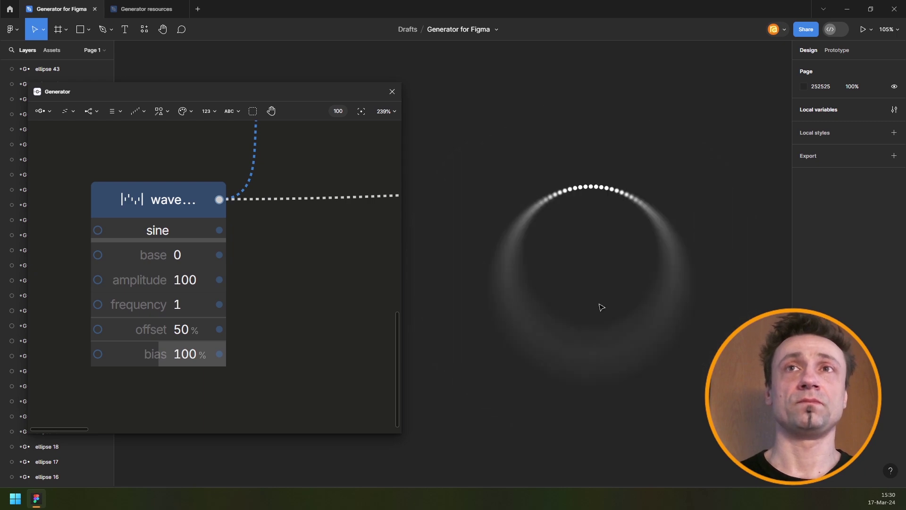
pyautogui.scroll(1, 580, 296)
pyautogui.scroll(1, 580, 299)
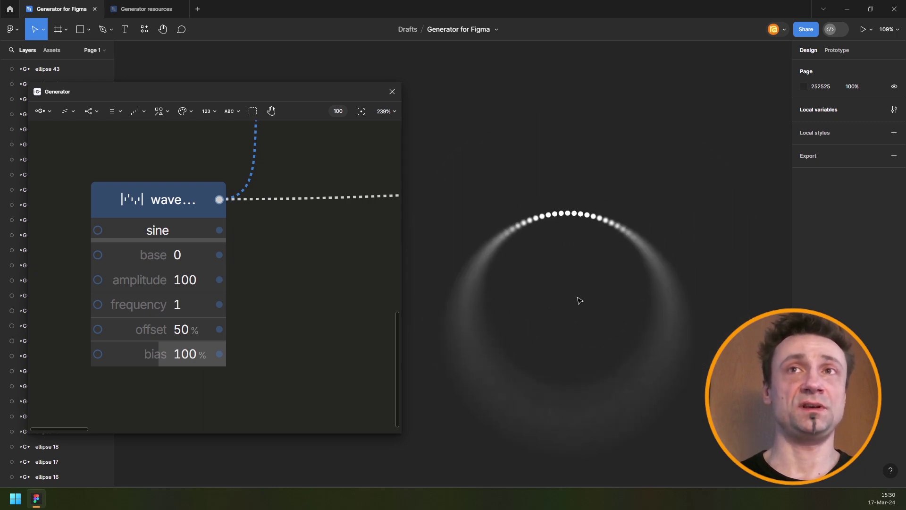
pyautogui.scroll(-1, 576, 279)
pyautogui.scroll(-3, 208, 213)
pyautogui.scroll(-2, 307, 196)
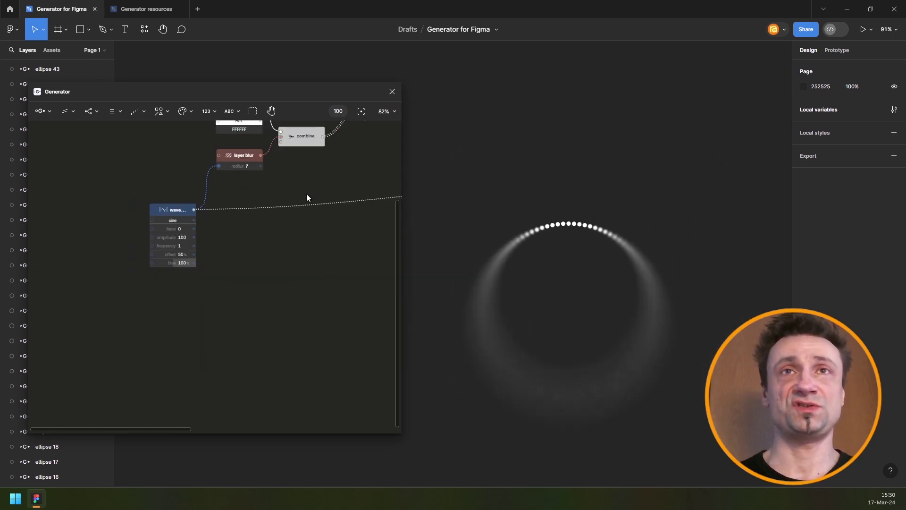
pyautogui.scroll(-2, 183, 247)
pyautogui.scroll(-3, 183, 244)
pyautogui.moveTo(299, 228); pyautogui.dragTo(168, 248)
pyautogui.scroll(5, 239, 239)
pyautogui.click(250, 231)
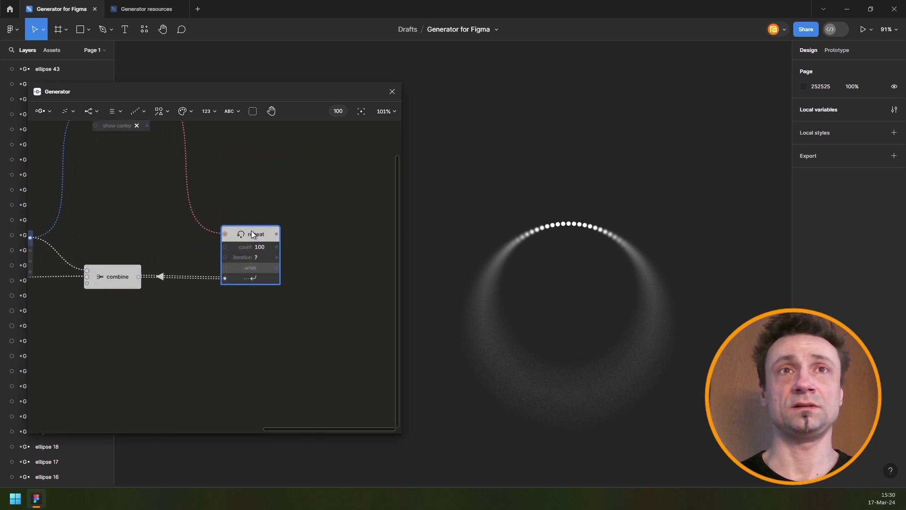
pyautogui.moveTo(290, 220); pyautogui.dragTo(252, 229)
pyautogui.click(159, 113)
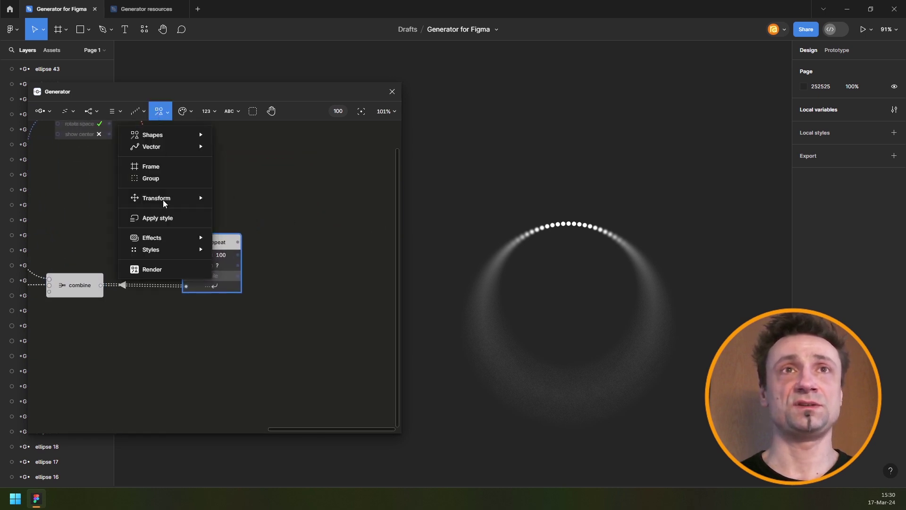
pyautogui.click(162, 168)
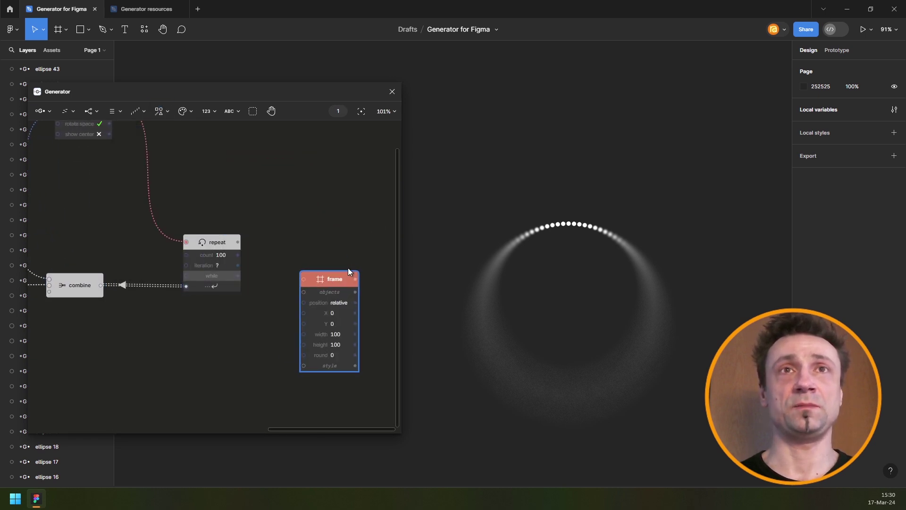
# - Add a Color node below and to the left of the frame node
pyautogui.click(185, 111)
pyautogui.moveTo(208, 135)
pyautogui.click(250, 136)
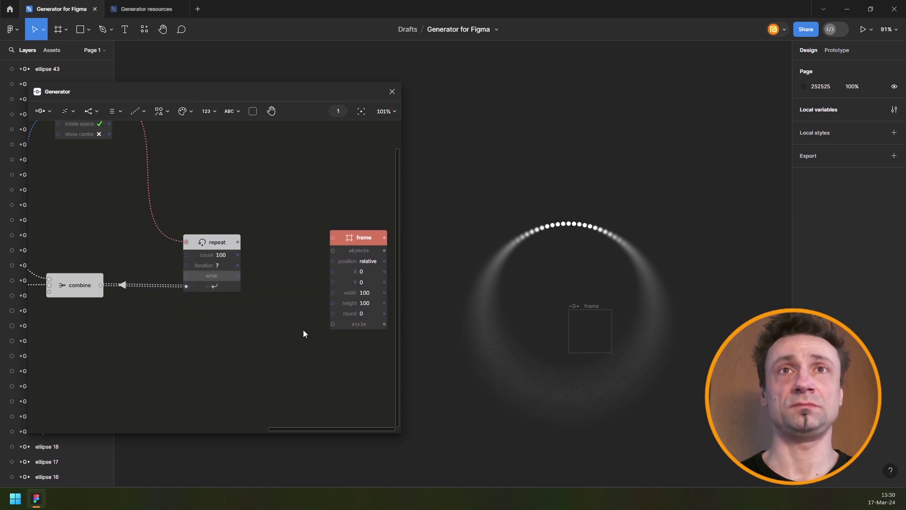
# - Set the frame node's position to absolute with X -361, Y -322, width 710 and height 690 so it surrounds the ring
pyautogui.hscroll(3, 361, 227)
pyautogui.scroll(-1, 362, 227)
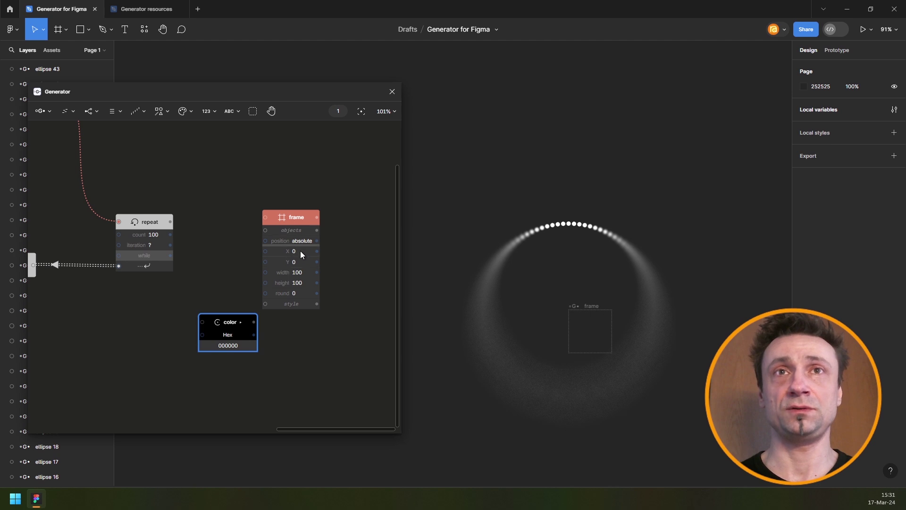
pyautogui.moveTo(300, 251); pyautogui.dragTo(159, 262)
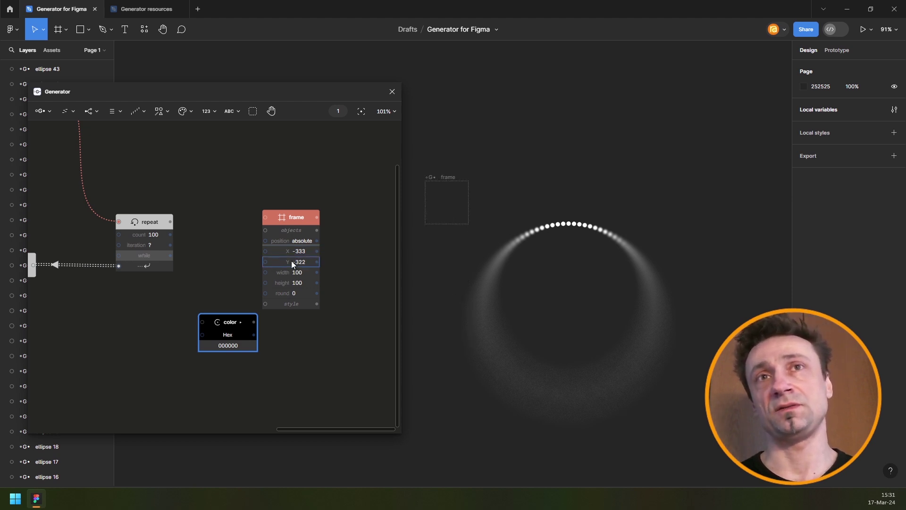
pyautogui.moveTo(299, 250); pyautogui.dragTo(510, 272)
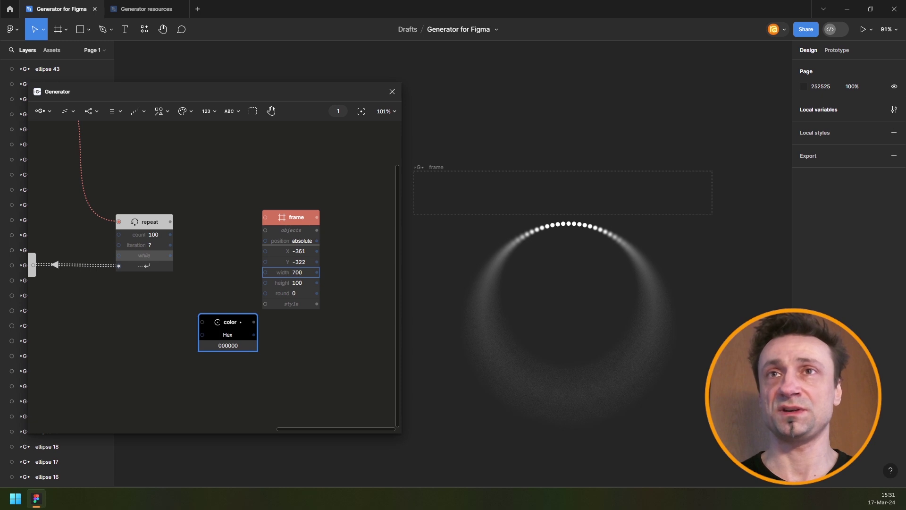
pyautogui.moveTo(300, 282); pyautogui.dragTo(414, 283)
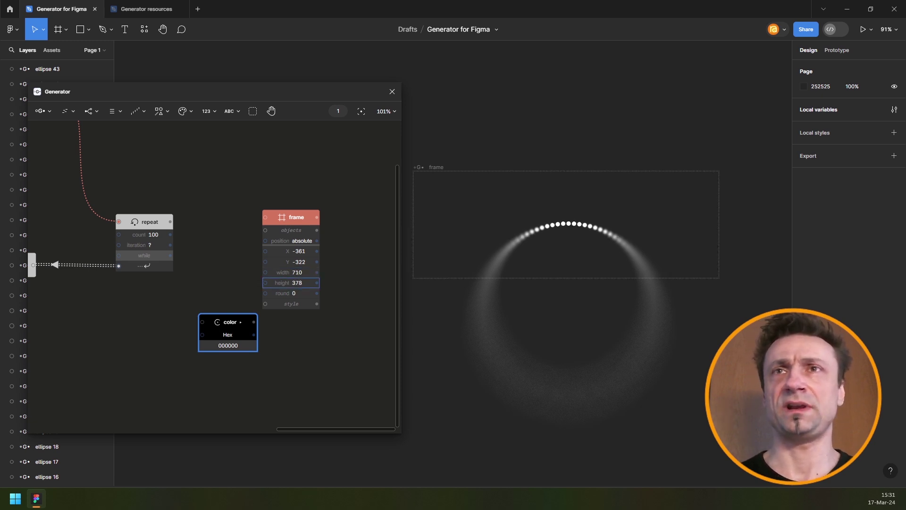
pyautogui.moveTo(481, 283); pyautogui.dragTo(556, 282)
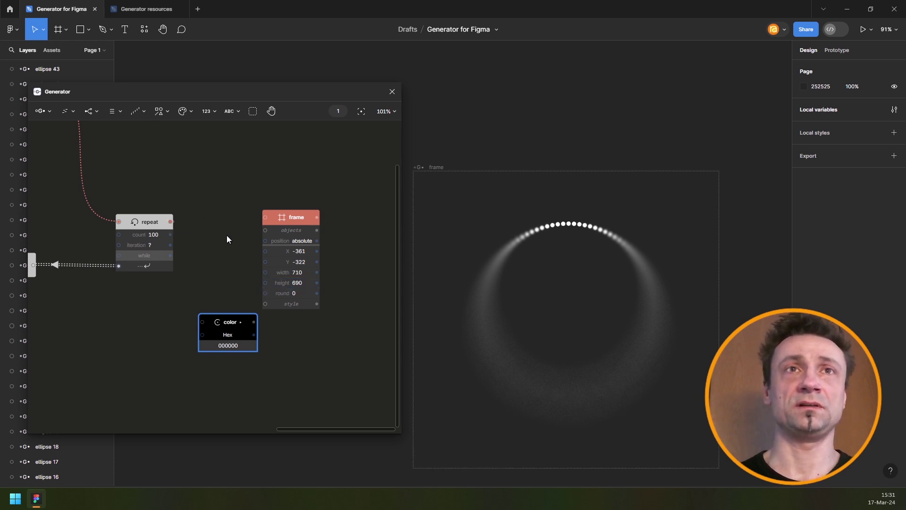
# - Connect the repeat node to the frame node's objects input and the black color node to its style input, and generate the frame
pyautogui.moveTo(170, 222); pyautogui.dragTo(293, 233)
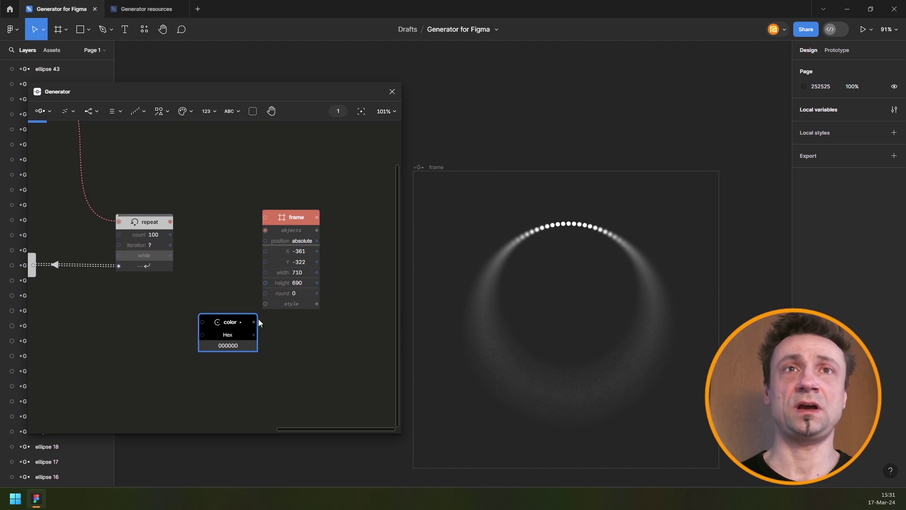
pyautogui.click(304, 221)
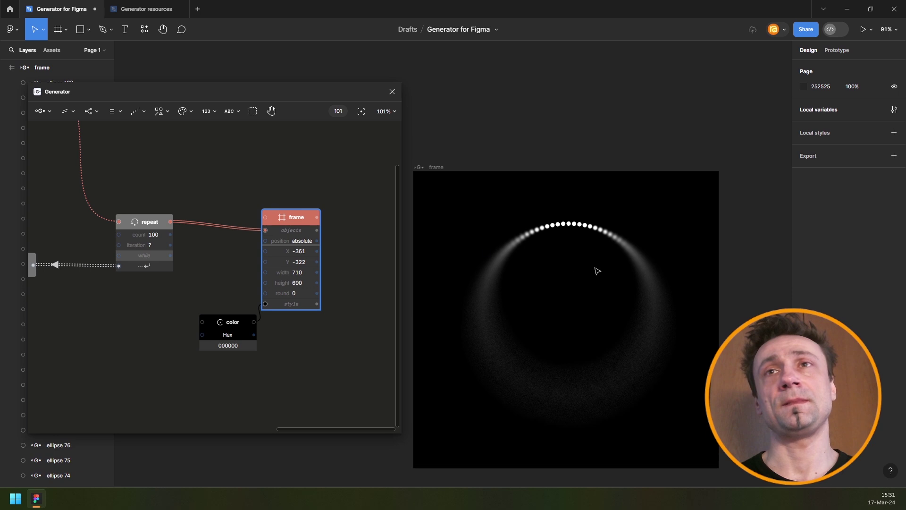
pyautogui.scroll(3, 613, 241)
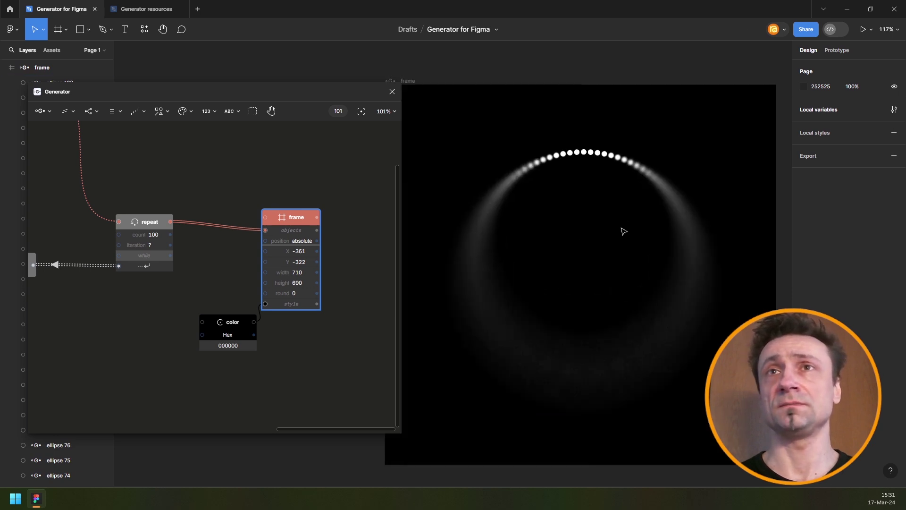
pyautogui.scroll(-3, 604, 218)
pyautogui.moveTo(579, 205); pyautogui.dragTo(587, 200)
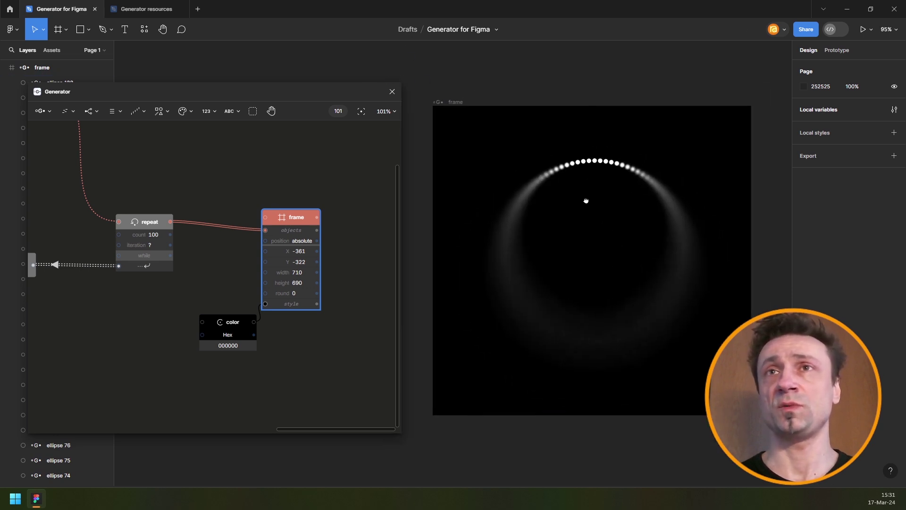
# - Raise the wave node's frequency one unit at a time up to 4
pyautogui.hscroll(-5, 283, 199)
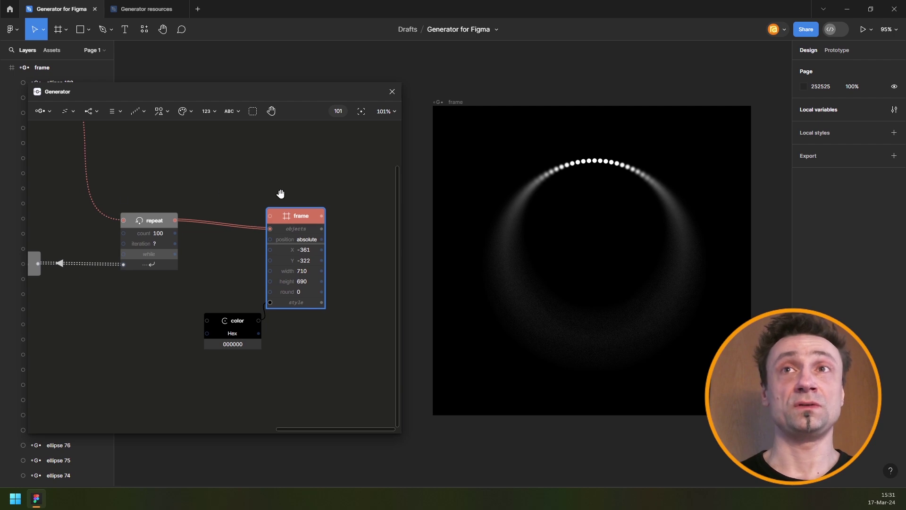
pyautogui.hscroll(-8, 214, 199)
pyautogui.scroll(-5, 217, 210)
pyautogui.scroll(4, 217, 211)
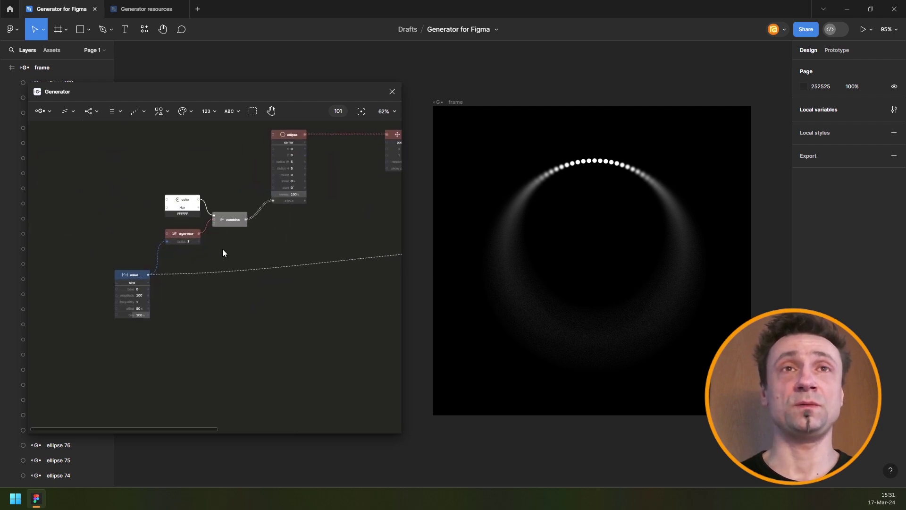
pyautogui.scroll(4, 223, 248)
pyautogui.moveTo(132, 271); pyautogui.dragTo(248, 242)
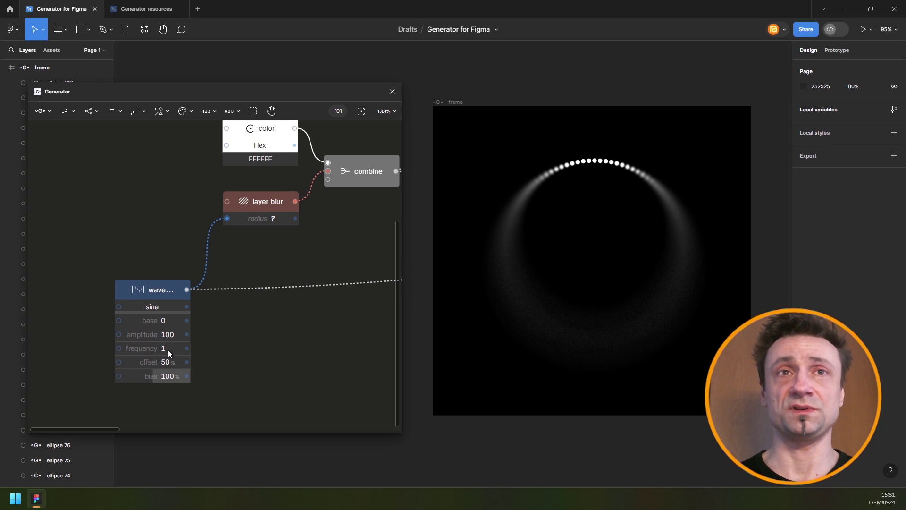
pyautogui.scroll(1, 168, 349)
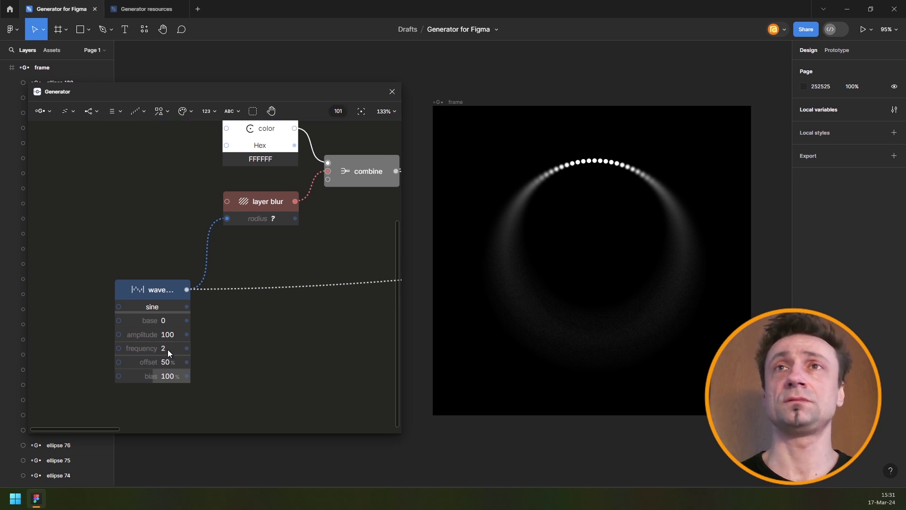
pyautogui.scroll(1, 168, 350)
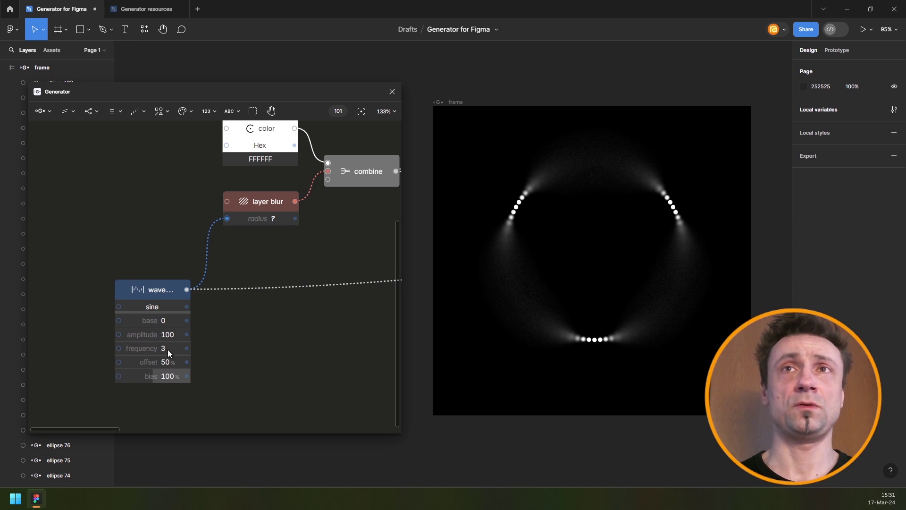
pyautogui.scroll(1, 168, 349)
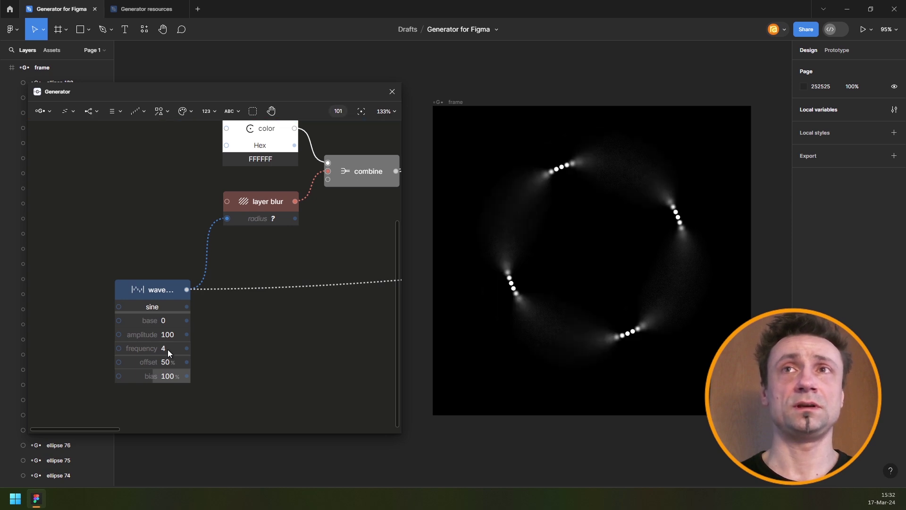
# - Set the wave node's frequency to 20 and inspect the generated ring
pyautogui.write('20')
pyautogui.press('Return')
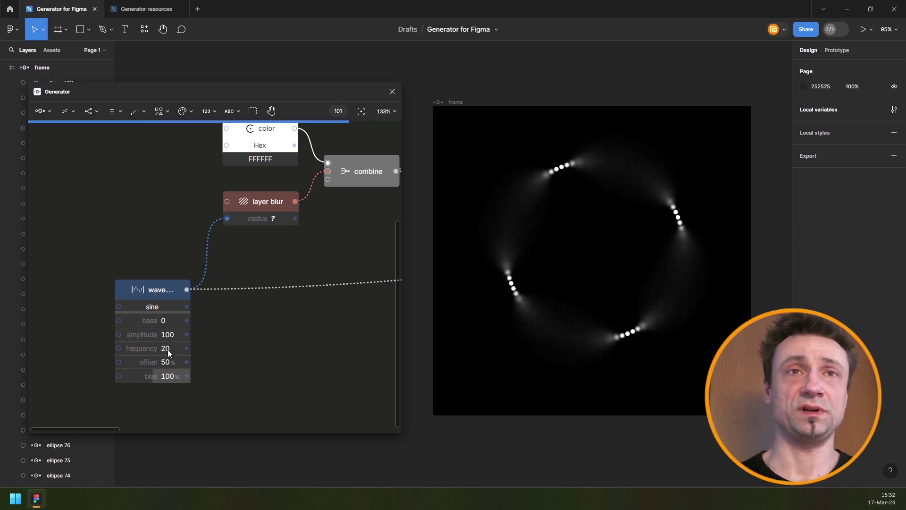
pyautogui.scroll(6, 560, 263)
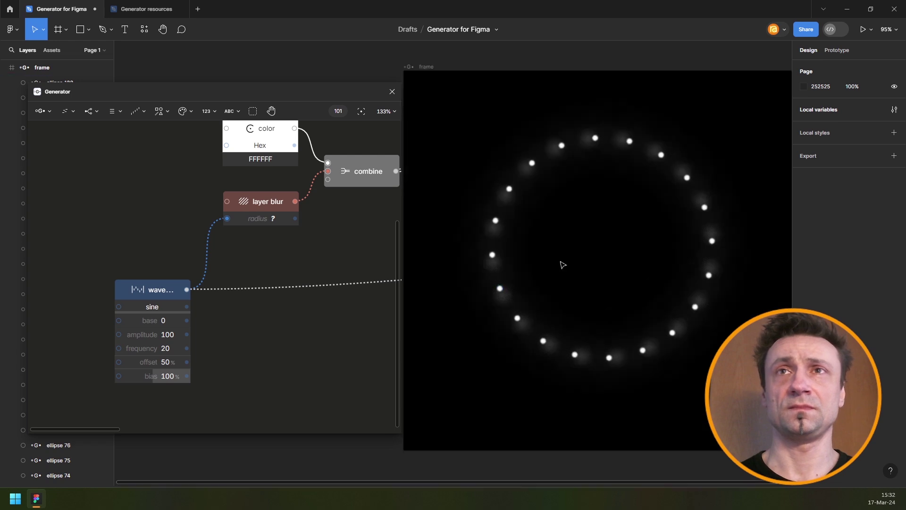
pyautogui.scroll(-6, 585, 368)
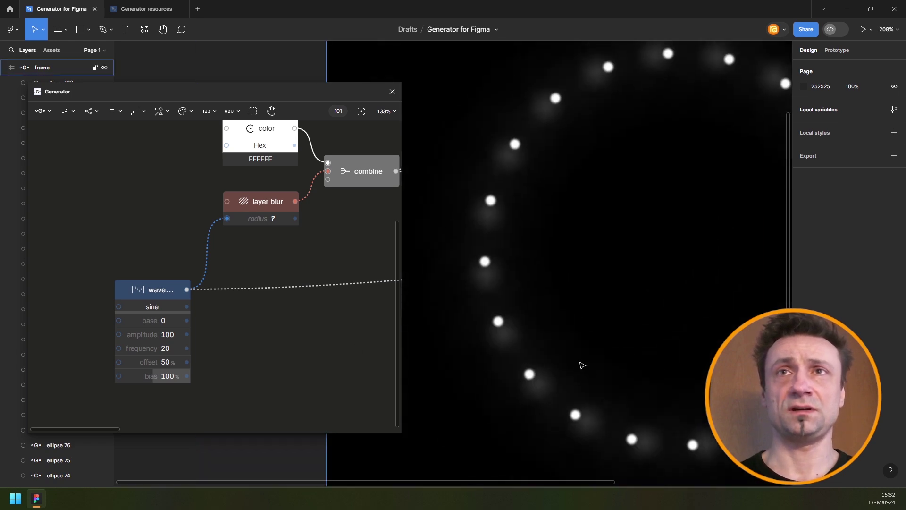
pyautogui.scroll(3, 621, 332)
pyautogui.moveTo(586, 304); pyautogui.dragTo(608, 282)
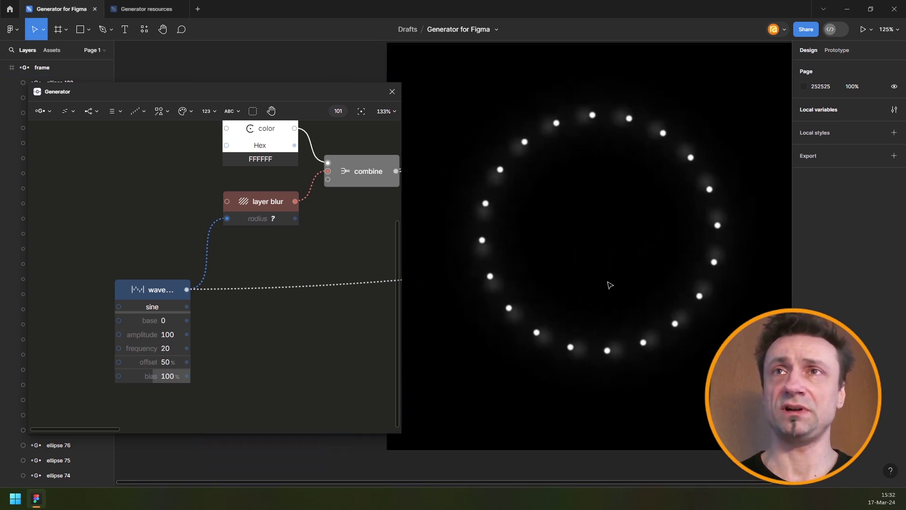
# - Set the wave node's frequency to 12 and look over the blurred dots in the frame
pyautogui.write('12')
pyautogui.press('Return')
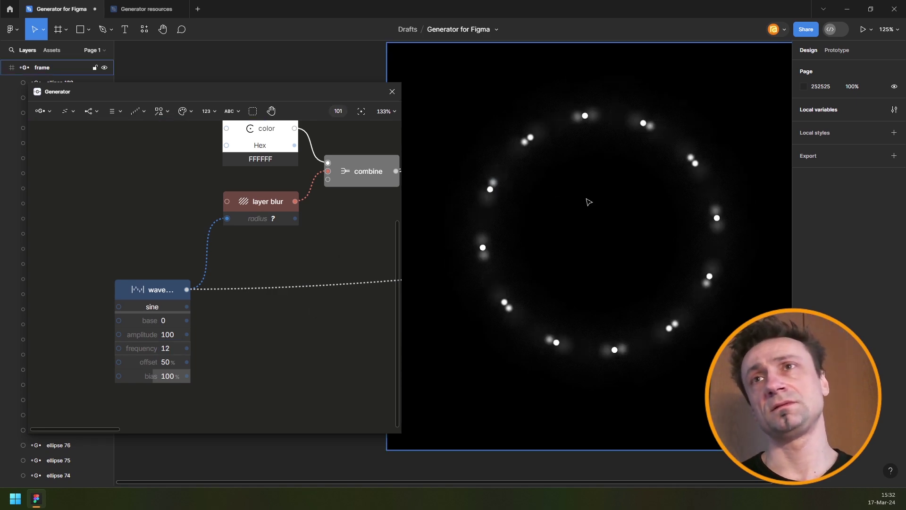
pyautogui.scroll(1, 594, 201)
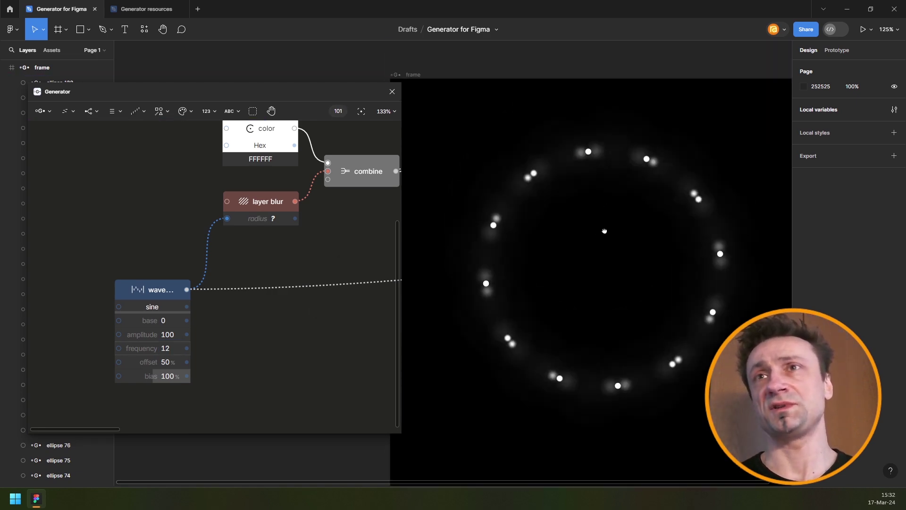
pyautogui.moveTo(605, 231)
pyautogui.mouseDown()
pyautogui.moveTo(582, 205)
pyautogui.moveTo(608, 243)
pyautogui.mouseUp()
pyautogui.scroll(1, 599, 237)
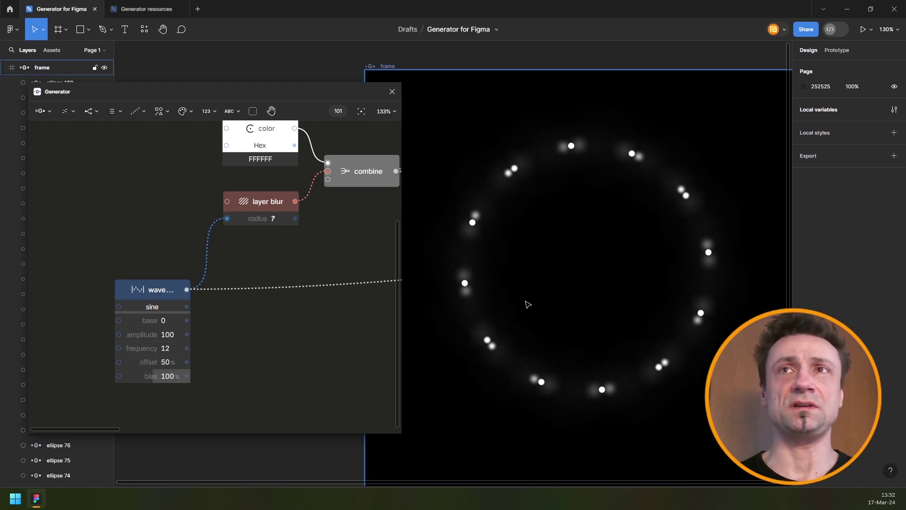
# - Set the wave node's frequency to 1 and bring the whole frame into view
pyautogui.scroll(-3, 171, 347)
pyautogui.scroll(3, 170, 327)
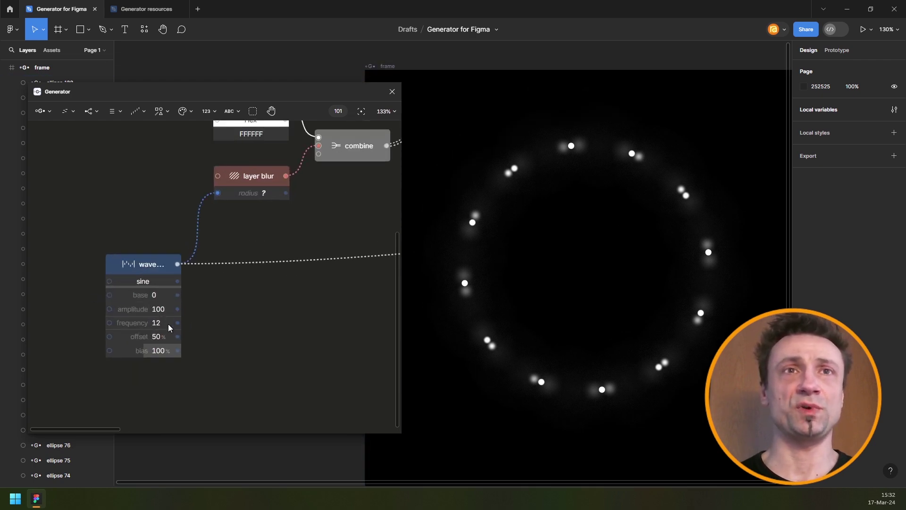
pyautogui.click(169, 326)
pyautogui.write('1')
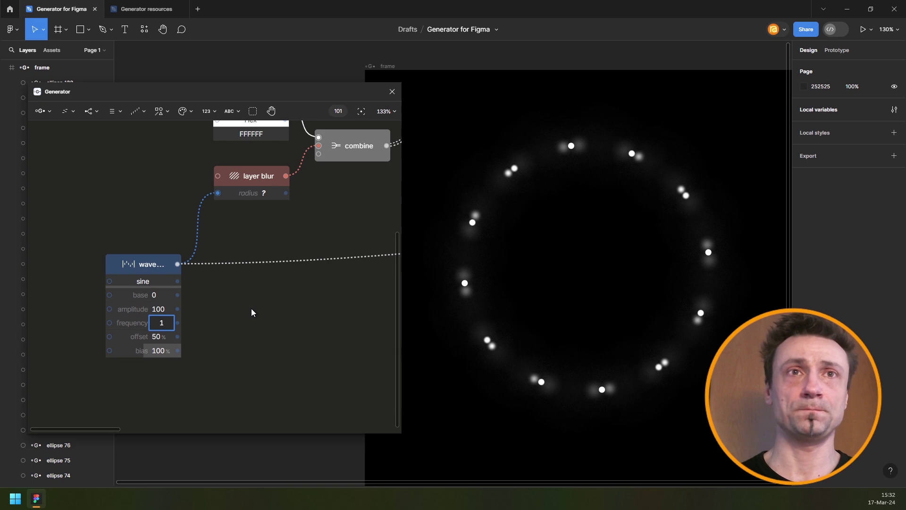
pyautogui.press('Return')
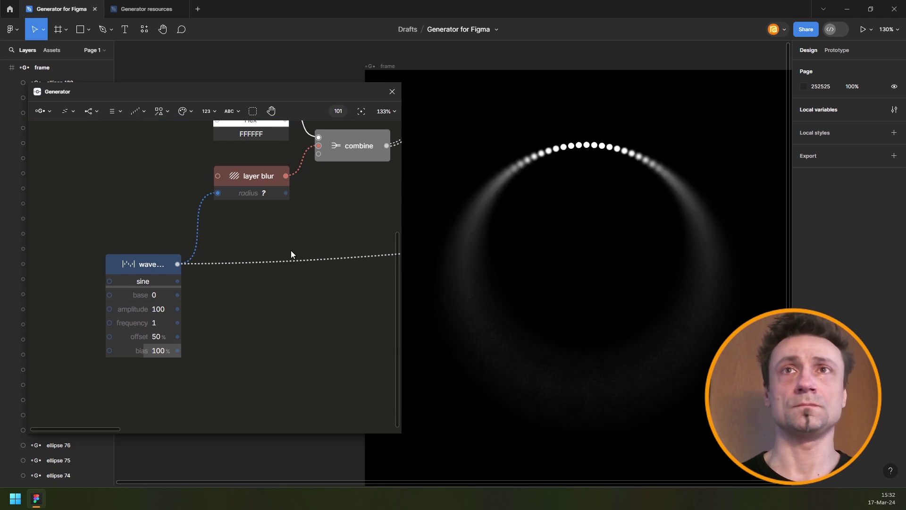
pyautogui.scroll(-2, 283, 273)
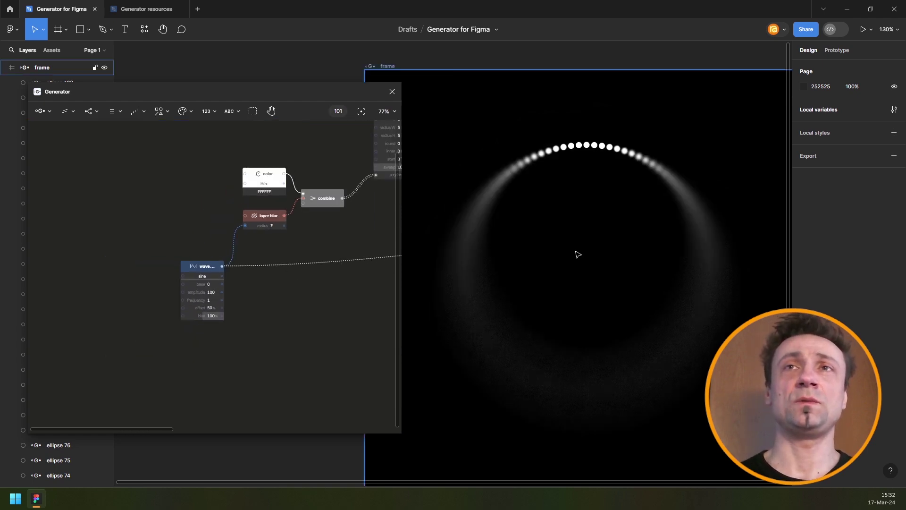
pyautogui.scroll(-5, 559, 255)
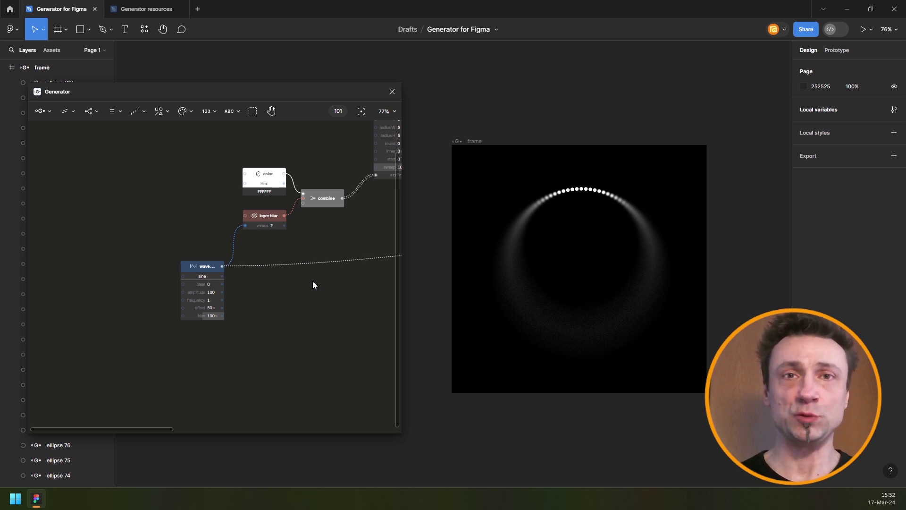
# - Add a Noise node below the wave node
pyautogui.click(136, 111)
pyautogui.click(147, 208)
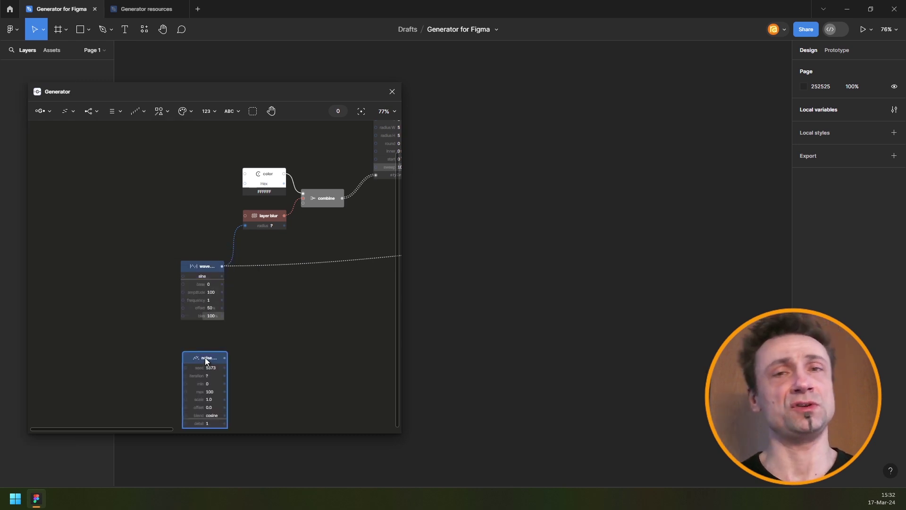
# - Select the frame node to generate the framed ring again
pyautogui.scroll(-1, 269, 253)
pyautogui.scroll(-3, 270, 253)
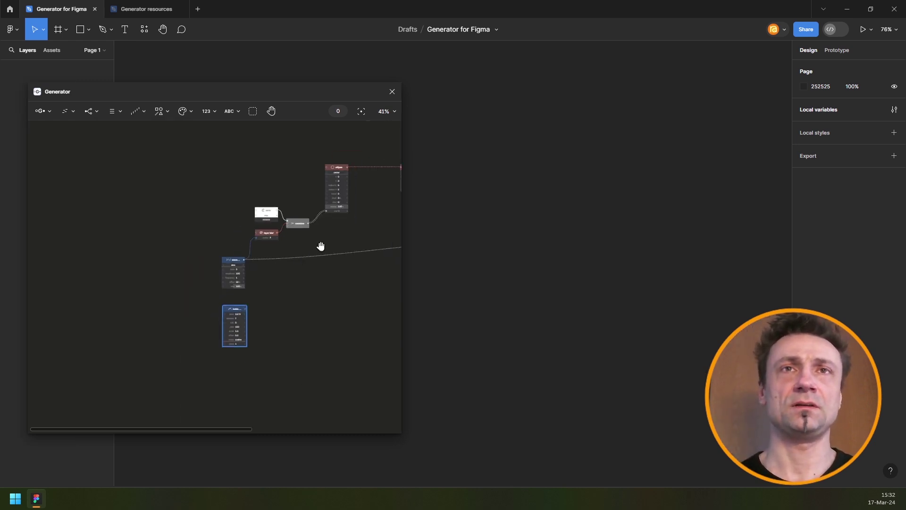
pyautogui.moveTo(319, 246); pyautogui.dragTo(120, 237)
pyautogui.moveTo(277, 222); pyautogui.dragTo(109, 228)
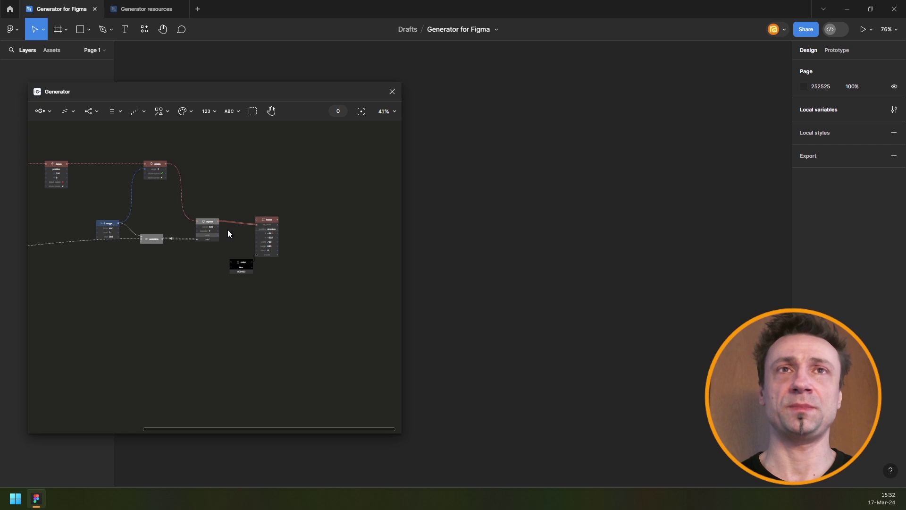
pyautogui.click(266, 222)
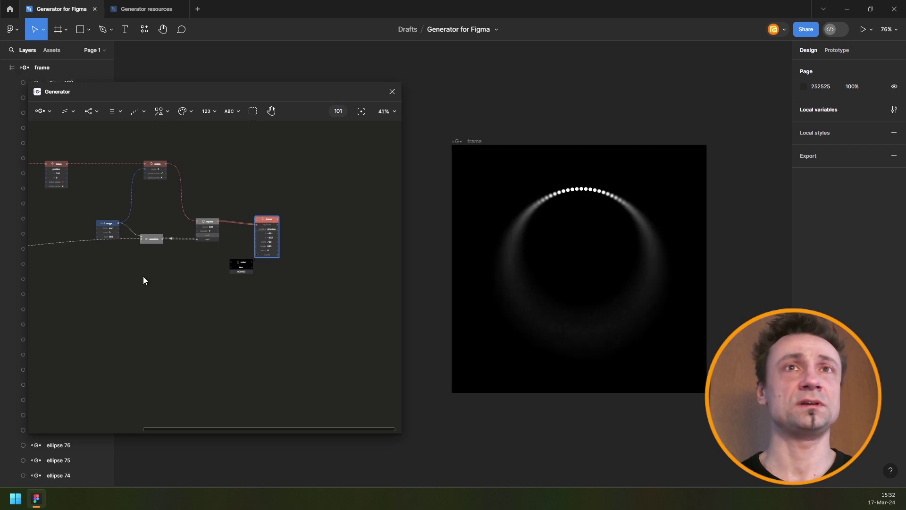
# - Delete the noise node below the wave node
pyautogui.moveTo(143, 276); pyautogui.dragTo(416, 260)
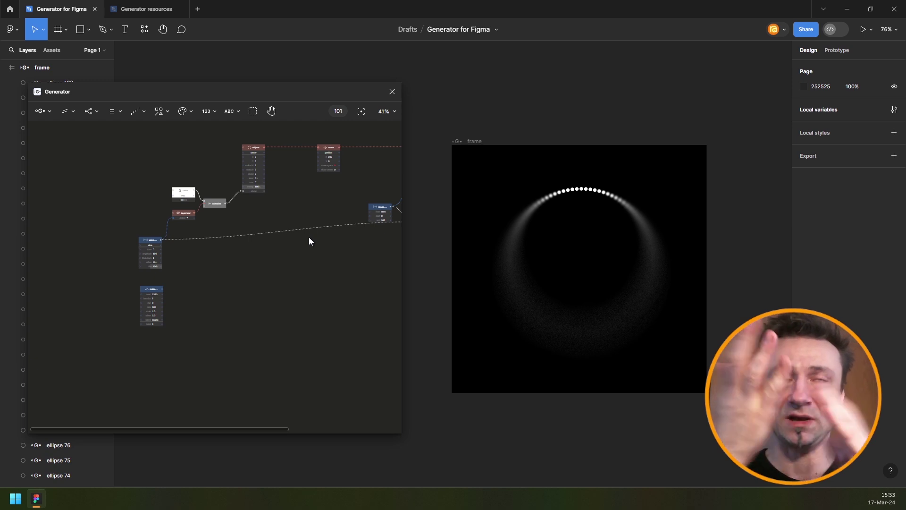
pyautogui.moveTo(179, 279); pyautogui.dragTo(134, 320)
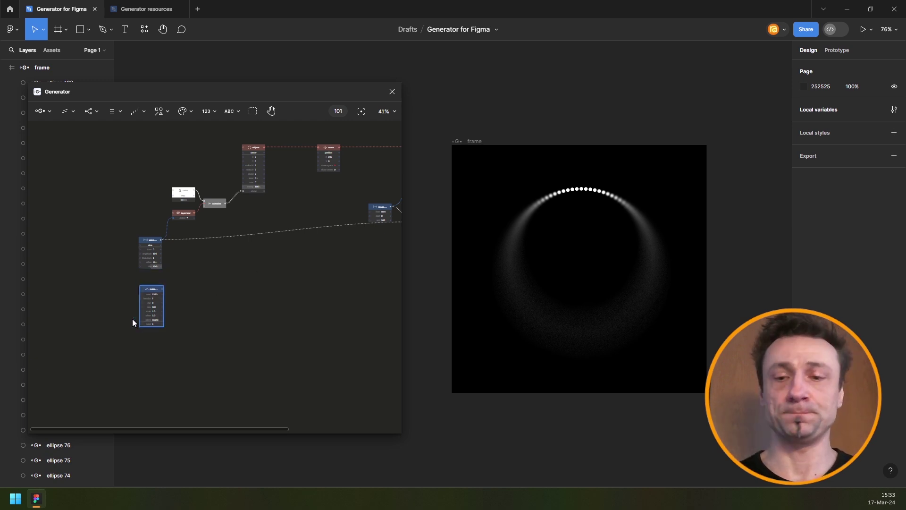
pyautogui.press('Delete')
# - Add a Random node in the empty area below the wave node
pyautogui.moveTo(247, 278); pyautogui.dragTo(180, 256)
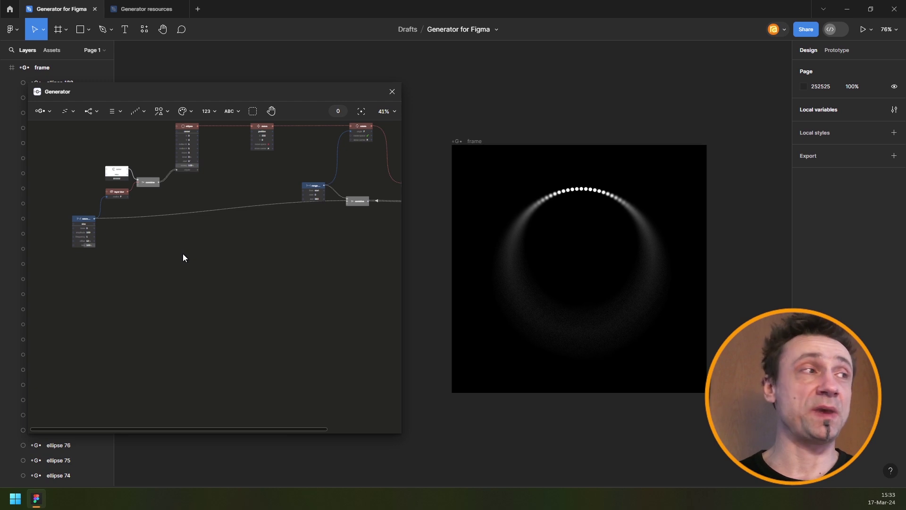
pyautogui.click(142, 116)
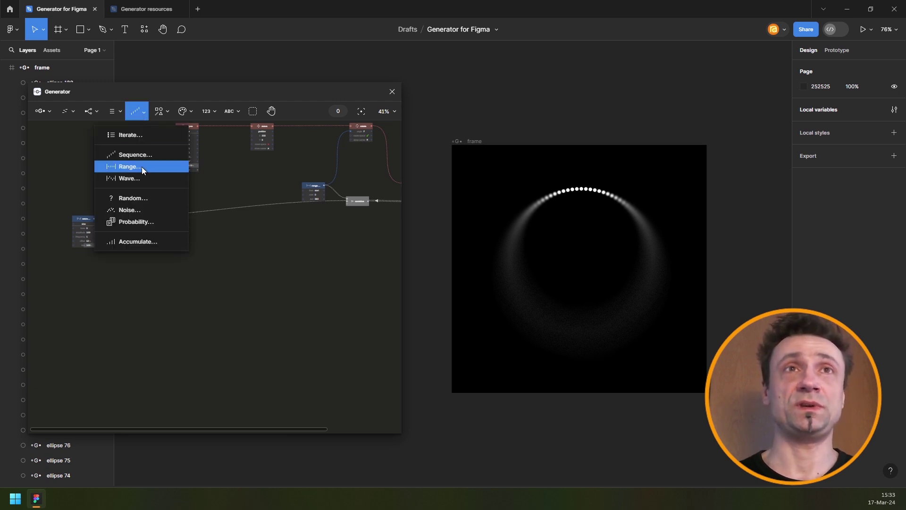
pyautogui.click(143, 207)
pyautogui.click(166, 326)
pyautogui.scroll(5, 167, 329)
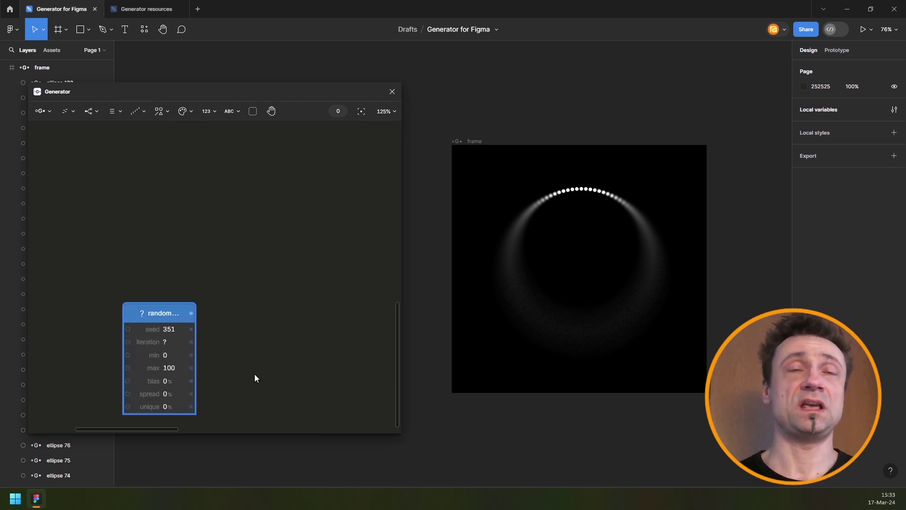
pyautogui.moveTo(246, 366); pyautogui.dragTo(251, 325)
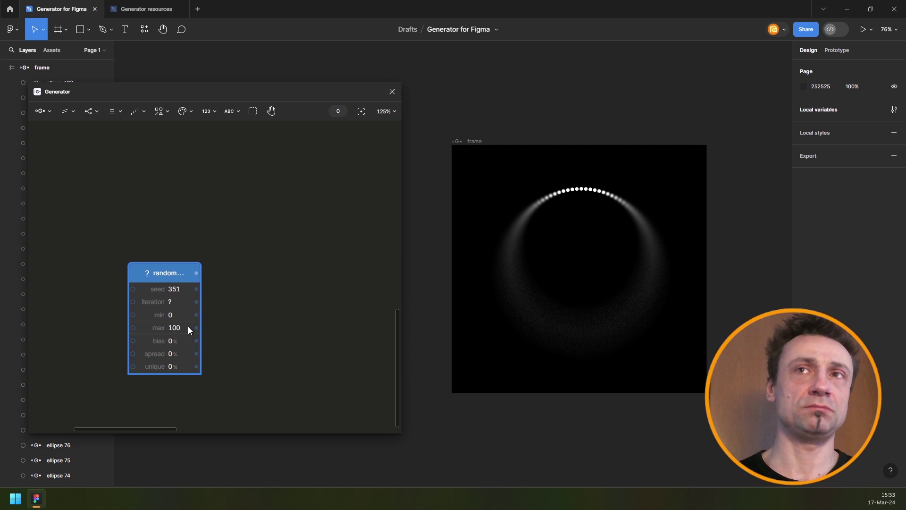
pyautogui.moveTo(188, 326); pyautogui.dragTo(203, 255)
pyautogui.moveTo(198, 206); pyautogui.dragTo(139, 226)
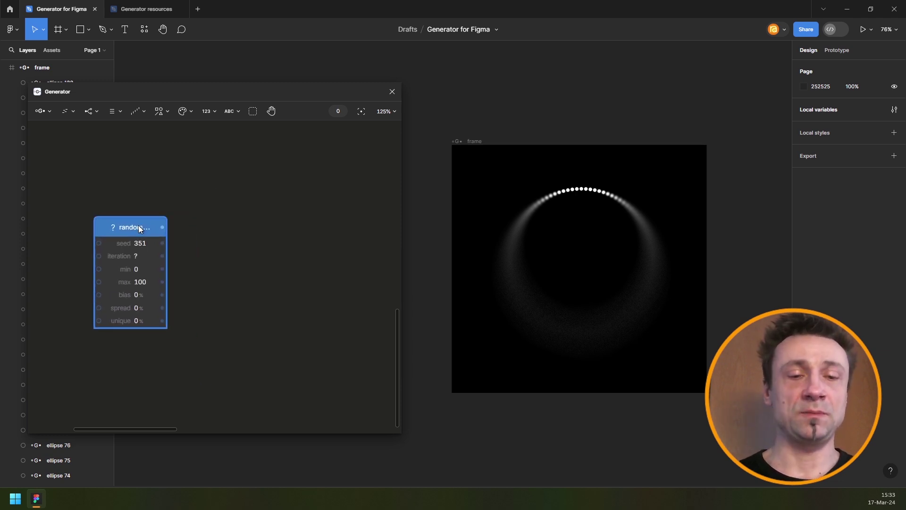
# - Add a Repeat node connected to the output of the random node
pyautogui.hotkey('ctrl', '/')
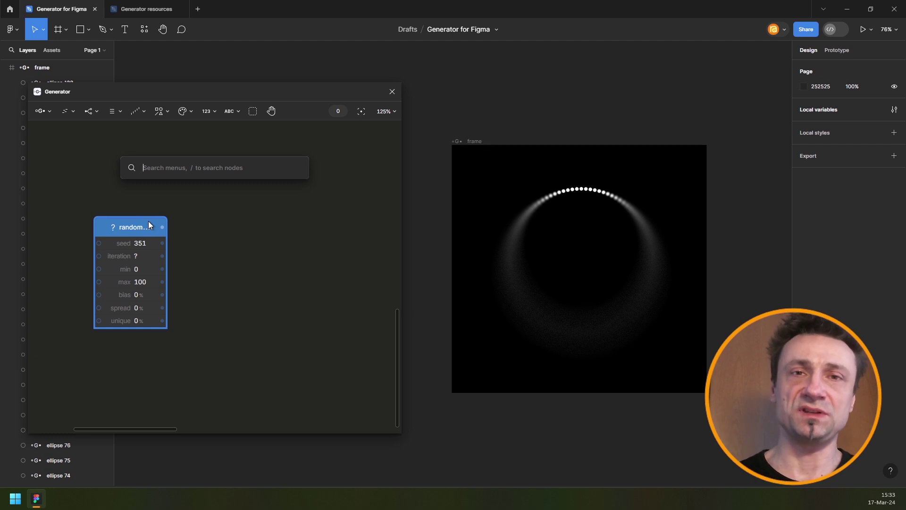
pyautogui.write('repe')
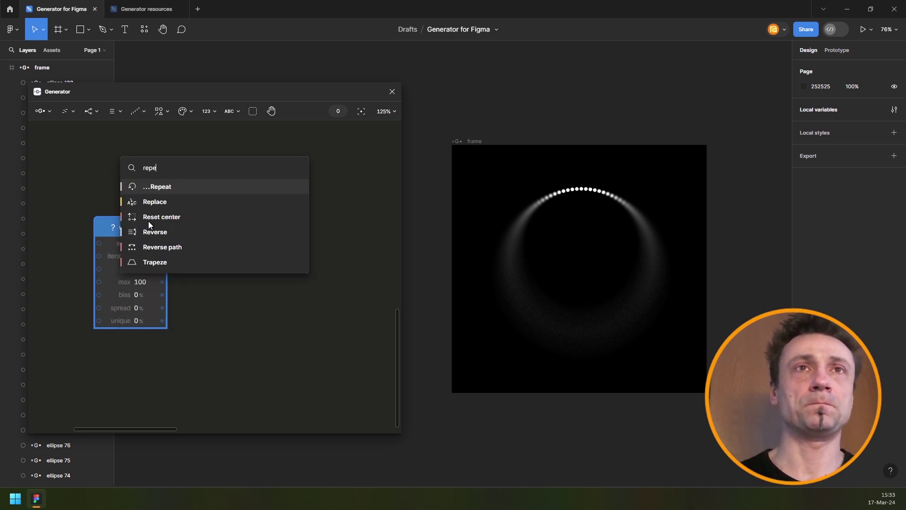
pyautogui.press('Return')
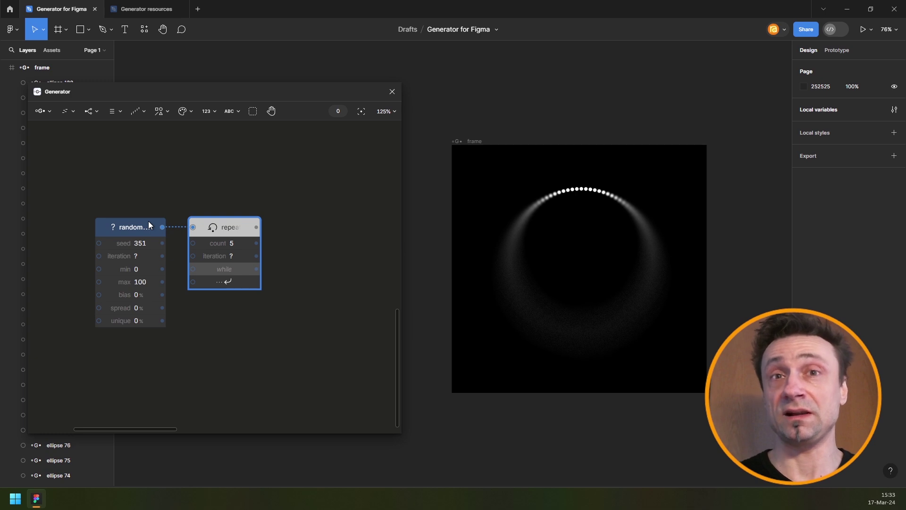
# - Add a List node fed by the repeat node and place it above and beyond the repeat node
pyautogui.hotkey('ctrl', '/')
pyautogui.write('lis')
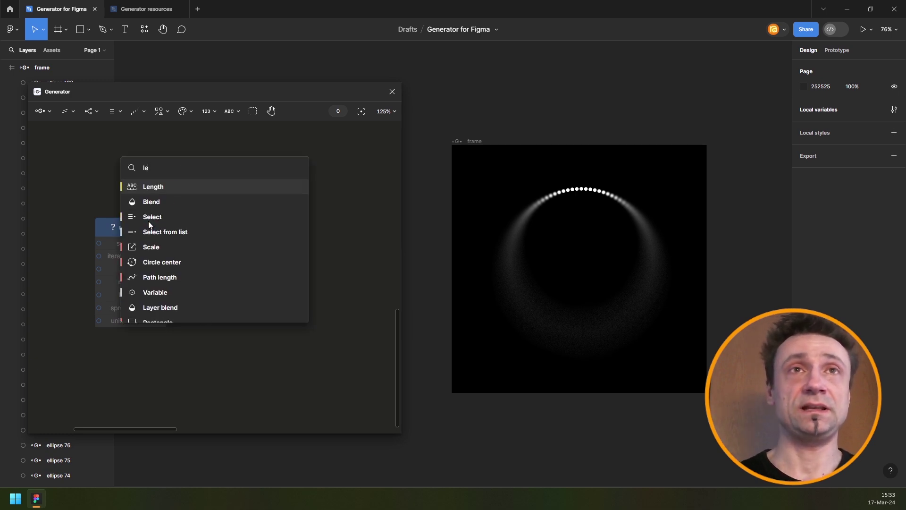
pyautogui.press('Return')
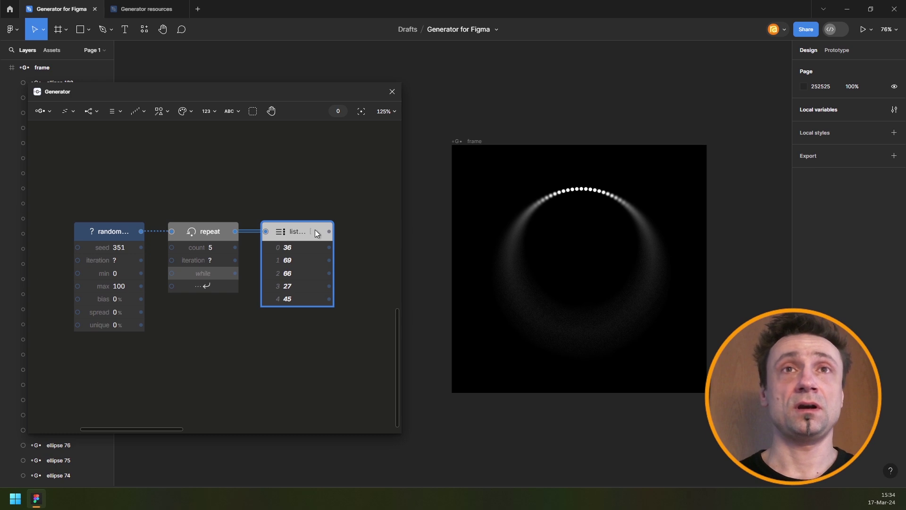
pyautogui.moveTo(316, 229); pyautogui.dragTo(355, 190)
# - Add a Select from list node below the repeat node and connect the repeat output to its input
pyautogui.click(210, 232)
pyautogui.click(144, 111)
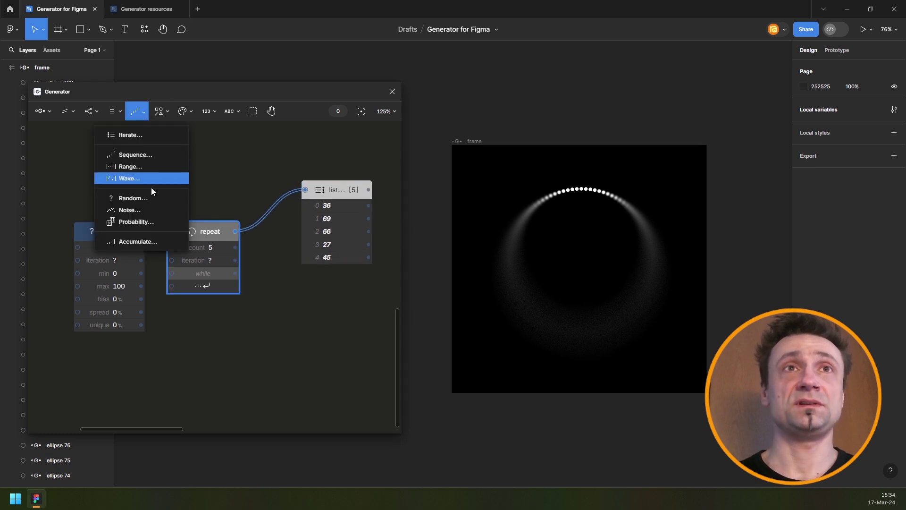
pyautogui.click(155, 115)
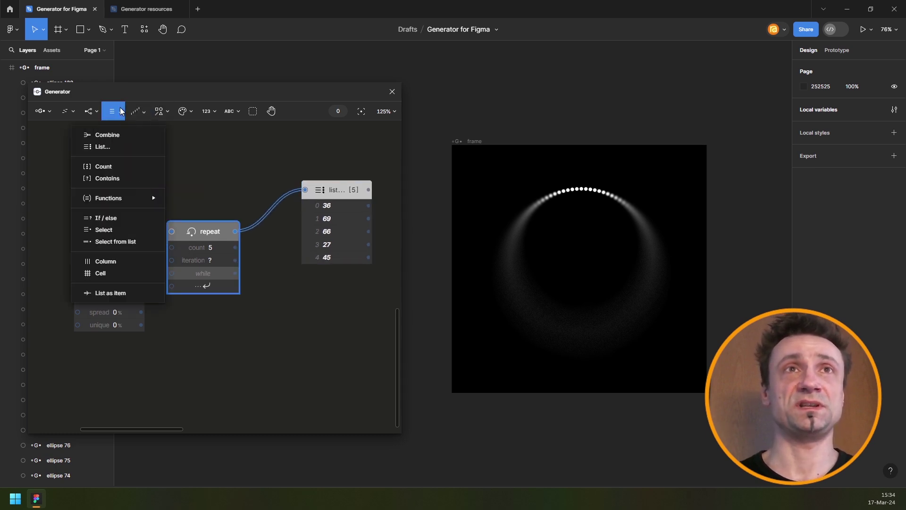
pyautogui.click(118, 236)
pyautogui.moveTo(257, 297); pyautogui.dragTo(202, 313)
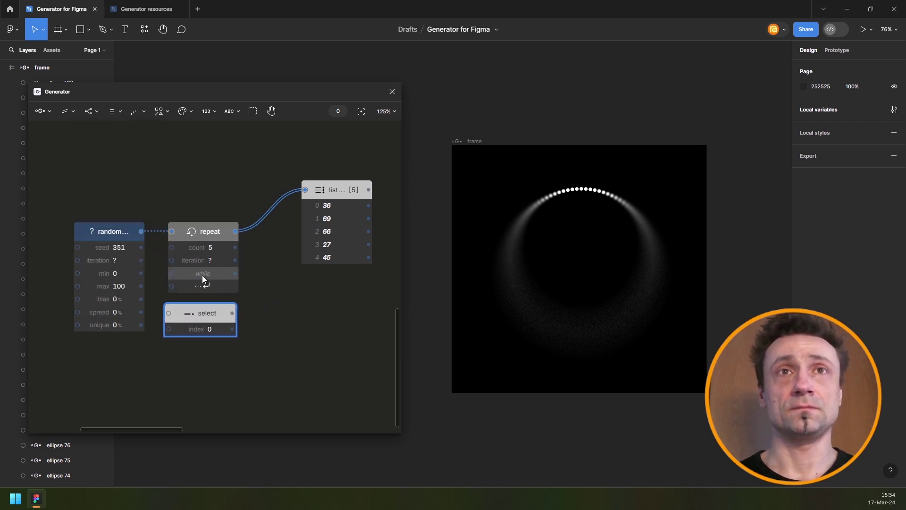
pyautogui.moveTo(235, 233); pyautogui.dragTo(176, 299)
# - Combine the outputs of the repeat and select nodes with a Combine node and feed the result into the list node
pyautogui.moveTo(293, 181); pyautogui.dragTo(350, 166)
pyautogui.moveTo(235, 189); pyautogui.dragTo(140, 351)
pyautogui.hotkey('ctrl', '/')
pyautogui.write('comb')
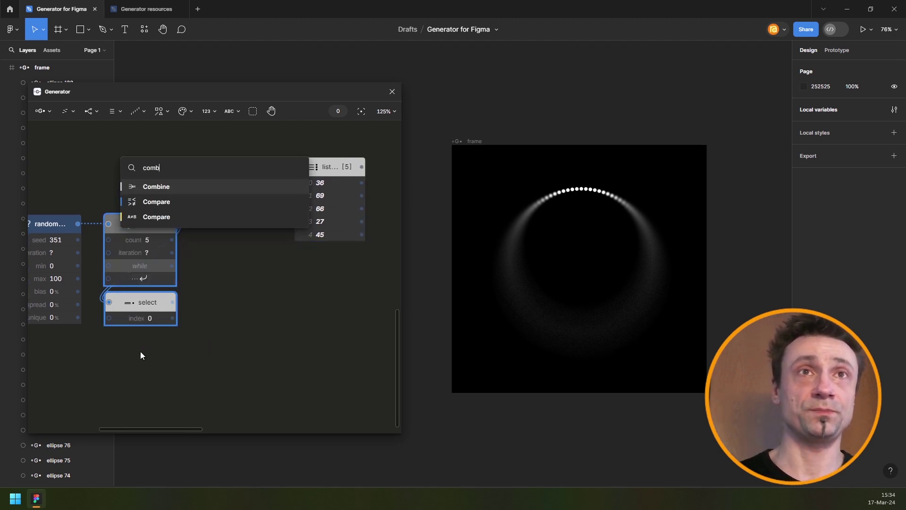
pyautogui.press('Return')
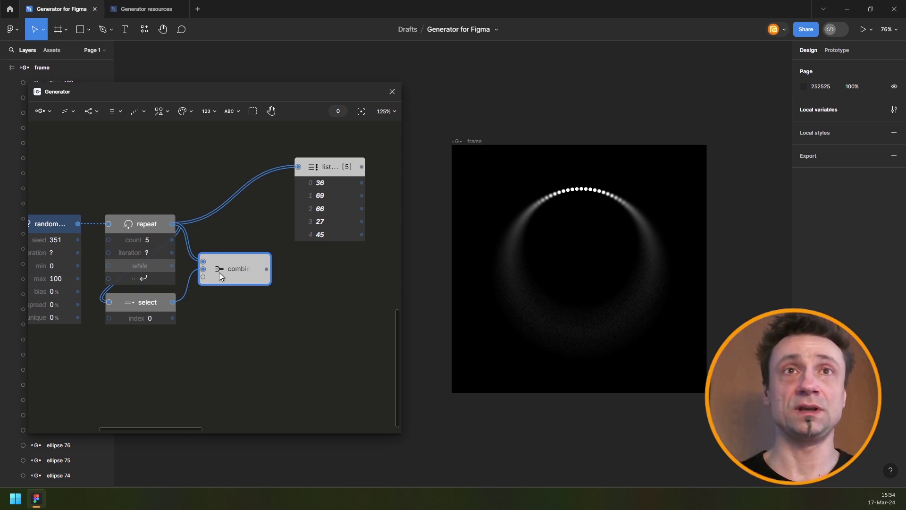
pyautogui.moveTo(219, 270); pyautogui.dragTo(260, 264)
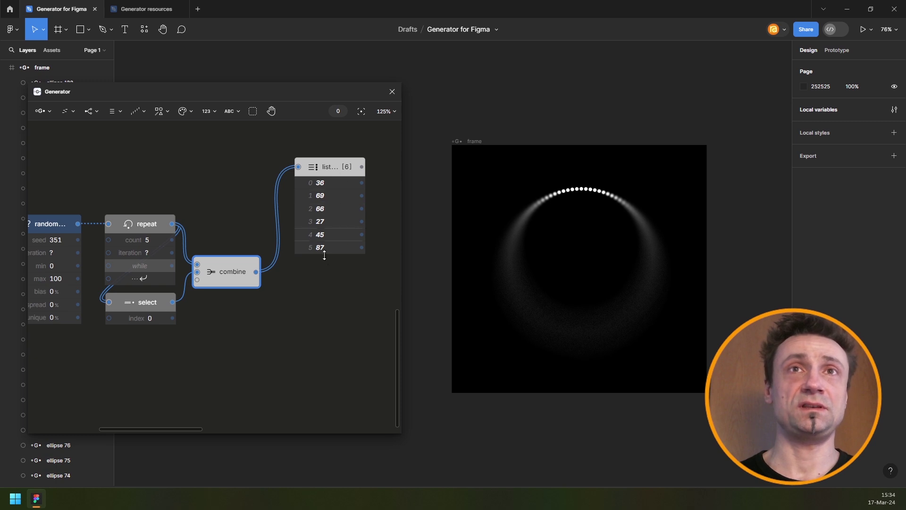
pyautogui.scroll(2, 321, 273)
pyautogui.hscroll(-1, 321, 273)
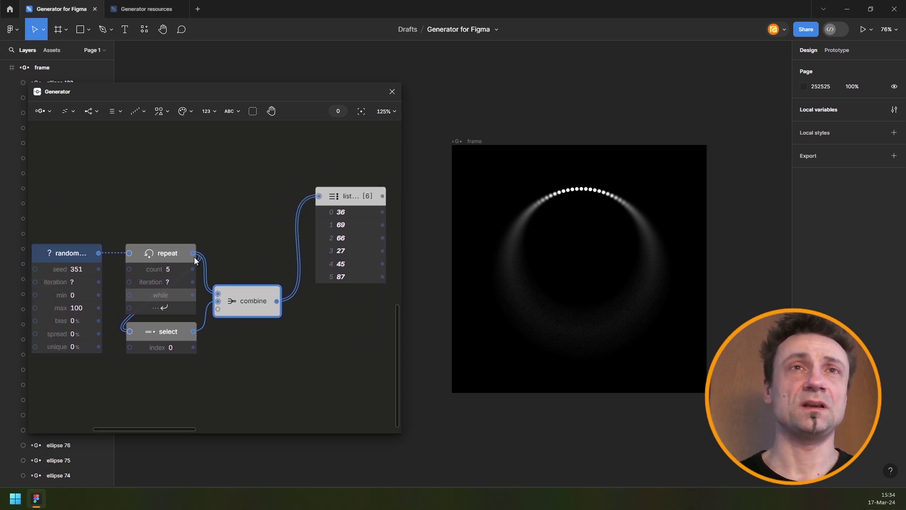
# - Delete the combine node and the select node below the repeat node
pyautogui.click(176, 336)
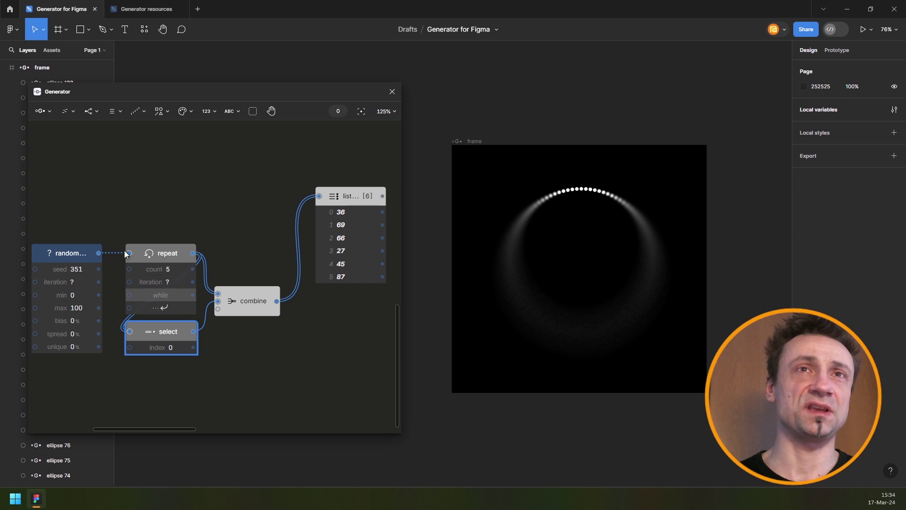
pyautogui.moveTo(165, 334); pyautogui.dragTo(175, 341)
pyautogui.click(250, 303)
pyautogui.press('Delete')
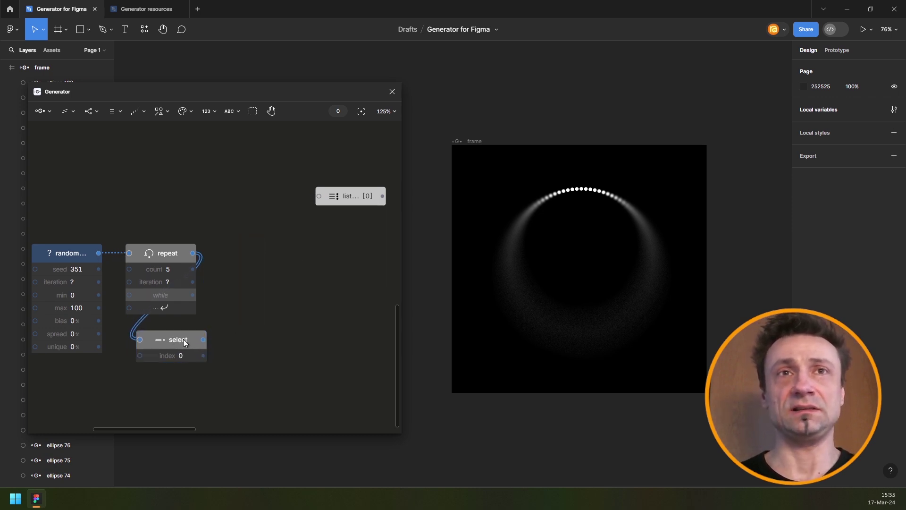
pyautogui.click(183, 339)
pyautogui.press('Delete')
# - Add a Cache node fed by the repeat node and place it directly below the repeat node
pyautogui.click(174, 263)
pyautogui.write('5')
pyautogui.press('Return')
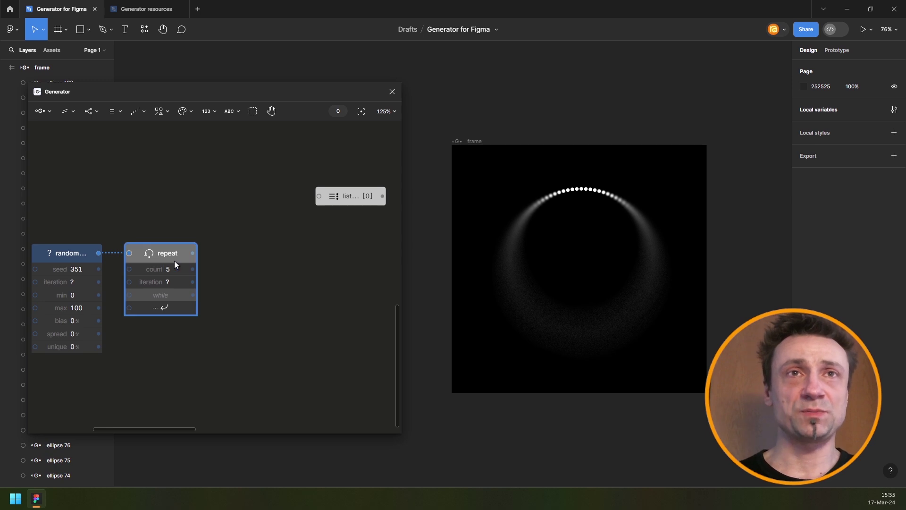
pyautogui.press('space')
pyautogui.write('cache')
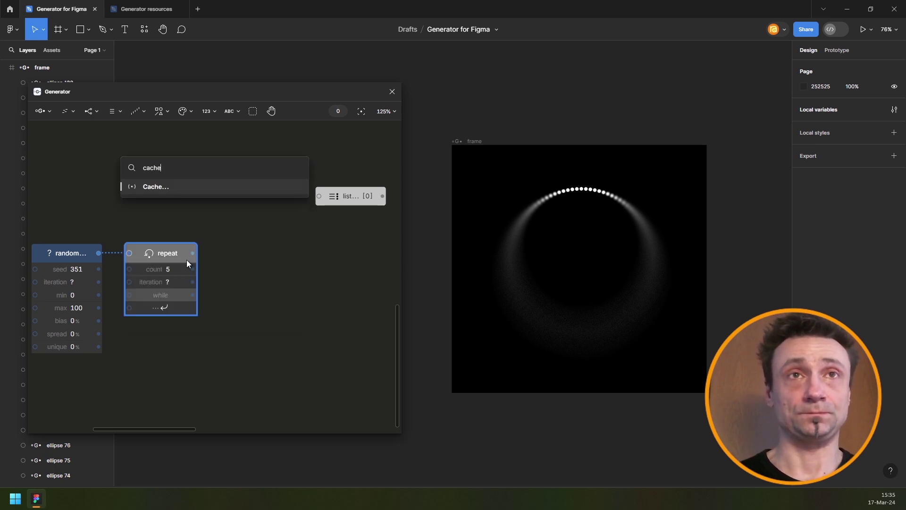
pyautogui.press('Return')
pyautogui.moveTo(247, 253); pyautogui.dragTo(154, 341)
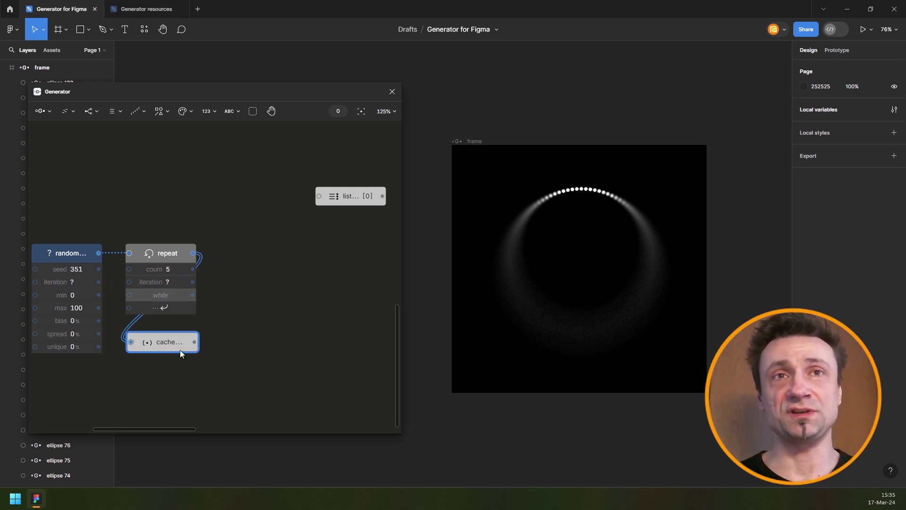
# - Add a Select from list node fed by the cache node and place it directly below the cache node
pyautogui.scroll(5, 179, 350)
pyautogui.scroll(-4, 186, 320)
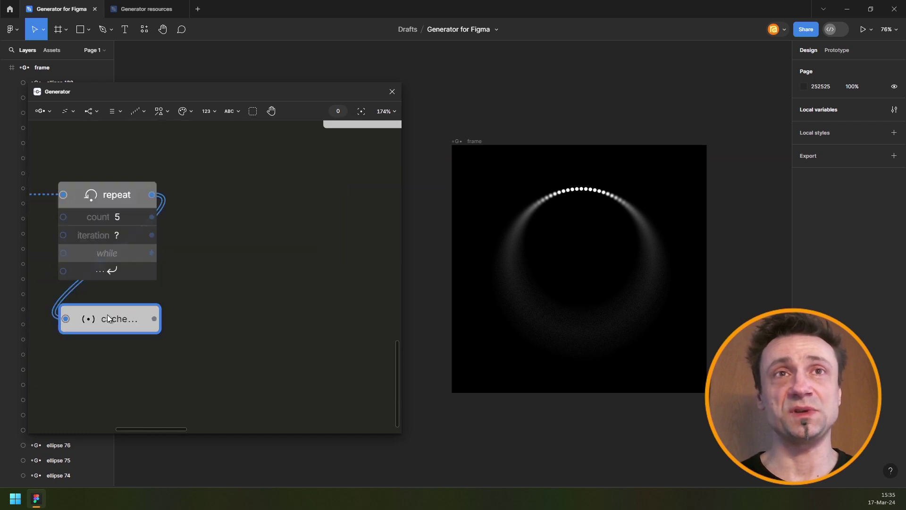
pyautogui.scroll(-3, 109, 319)
pyautogui.moveTo(137, 317); pyautogui.dragTo(301, 291)
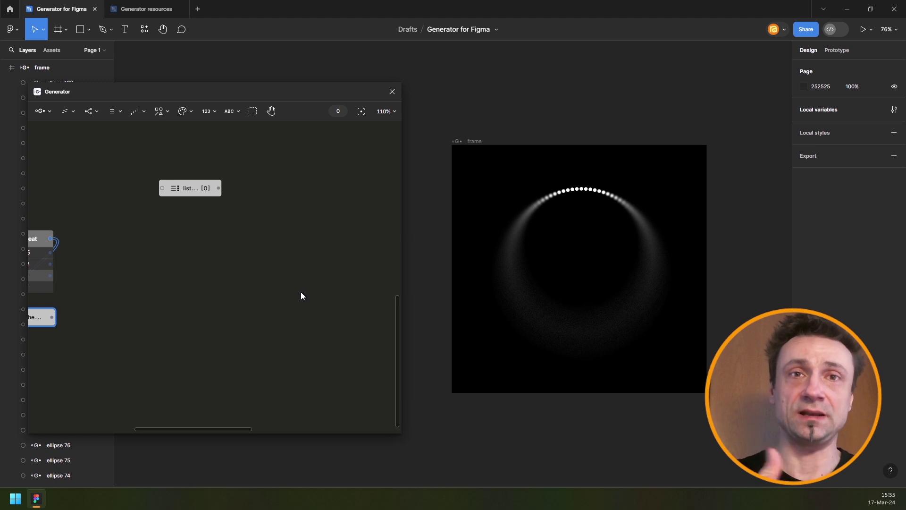
pyautogui.scroll(-2, 163, 285)
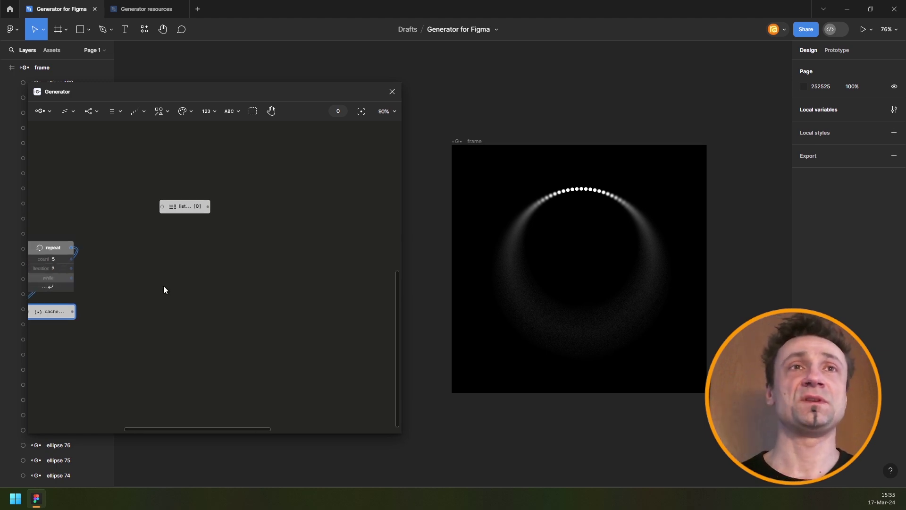
pyautogui.moveTo(163, 285); pyautogui.dragTo(292, 305)
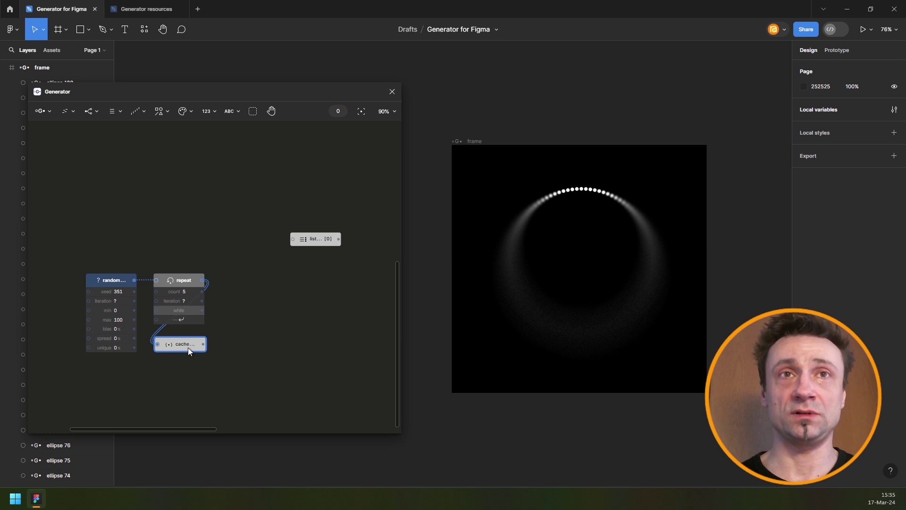
pyautogui.hotkey('ctrl', '/')
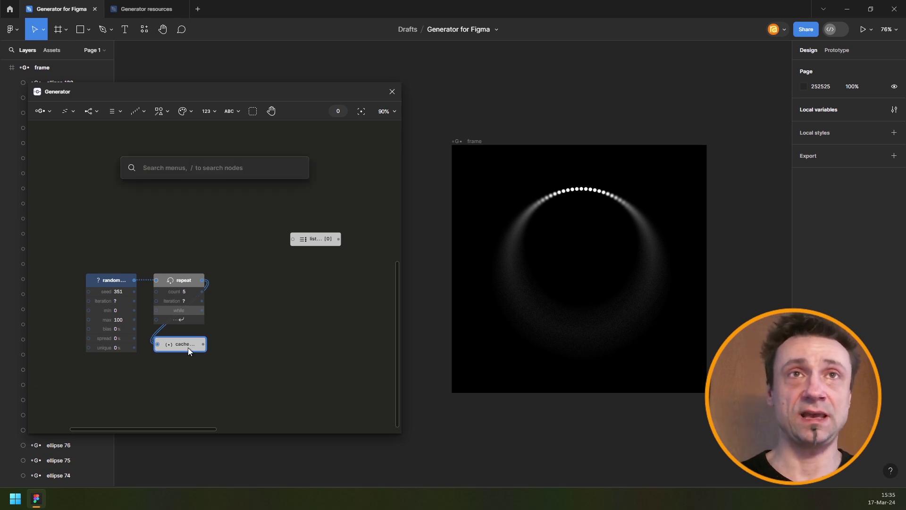
pyautogui.write('sele')
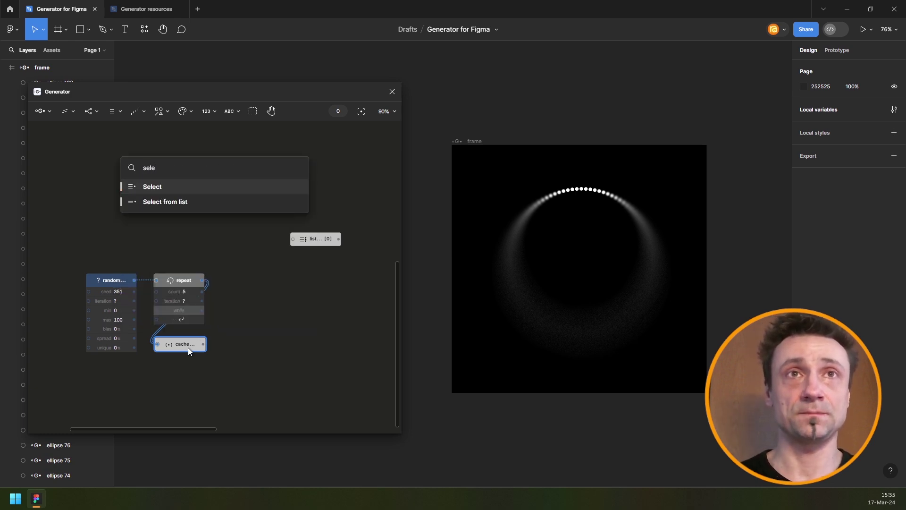
pyautogui.press('Return')
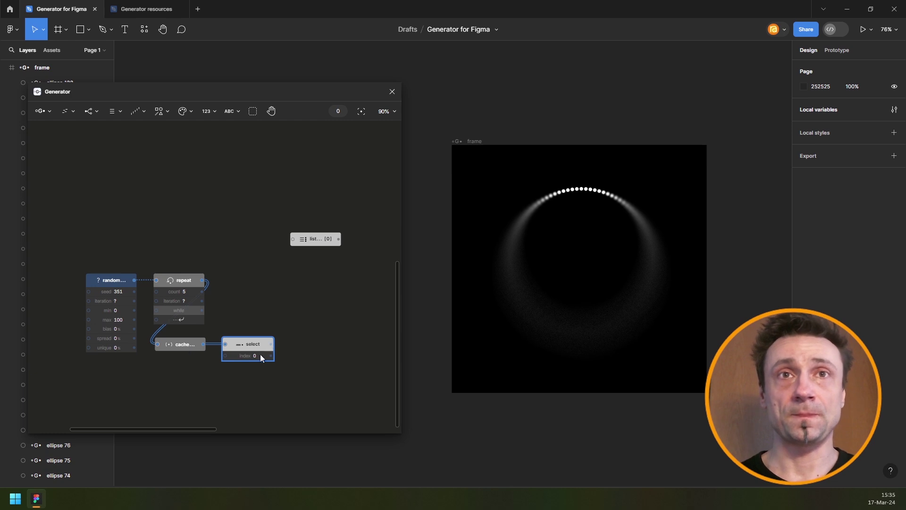
pyautogui.moveTo(240, 346); pyautogui.dragTo(172, 372)
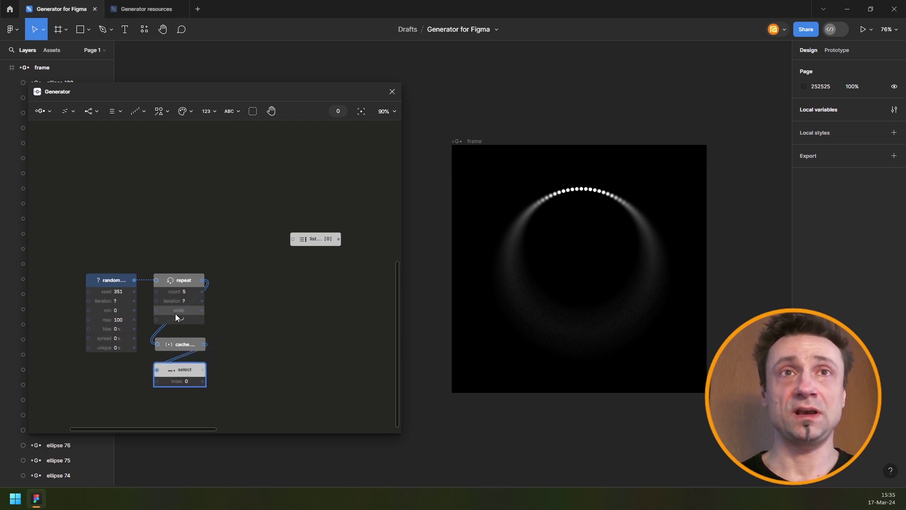
# - Combine the outputs of the cache and select nodes with a Combine node and connect it to the list node
pyautogui.click(185, 347)
pyautogui.keyDown('shift'); pyautogui.click(185, 370); pyautogui.keyUp('shift')
pyautogui.press('space')
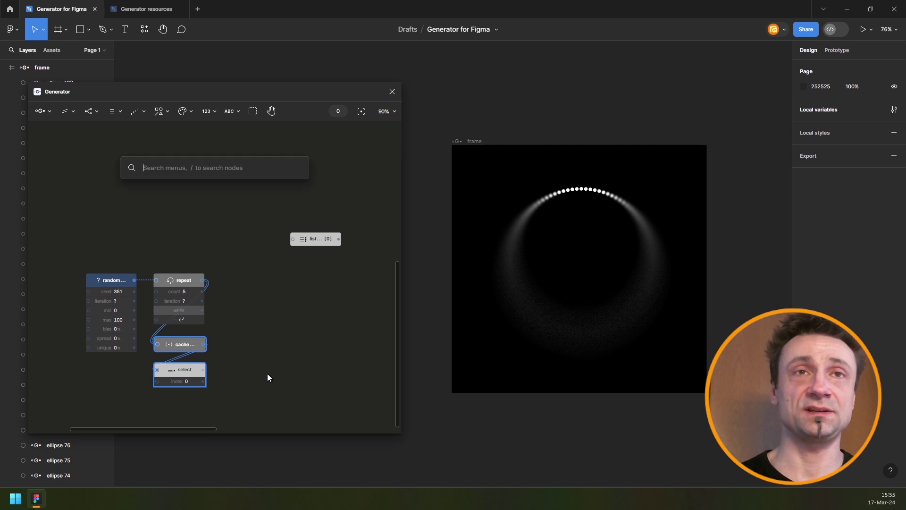
pyautogui.write('comb')
pyautogui.press('Return')
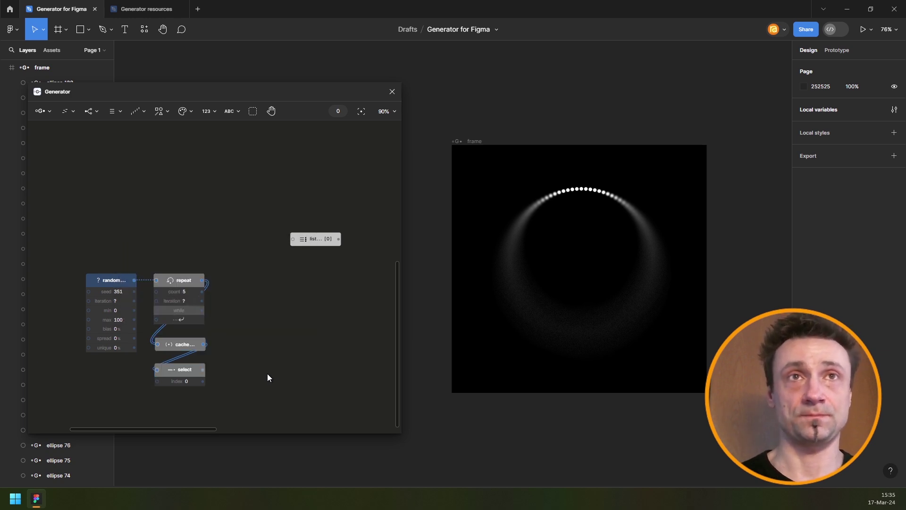
pyautogui.moveTo(271, 361); pyautogui.dragTo(293, 239)
# - Compare the first and last values in the list node and move the node beside the combine node
pyautogui.scroll(5, 313, 253)
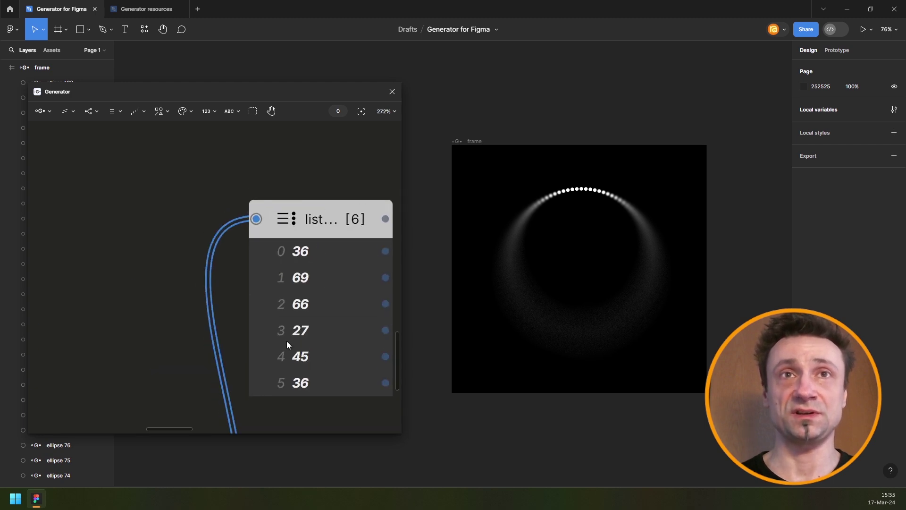
pyautogui.scroll(-5, 287, 341)
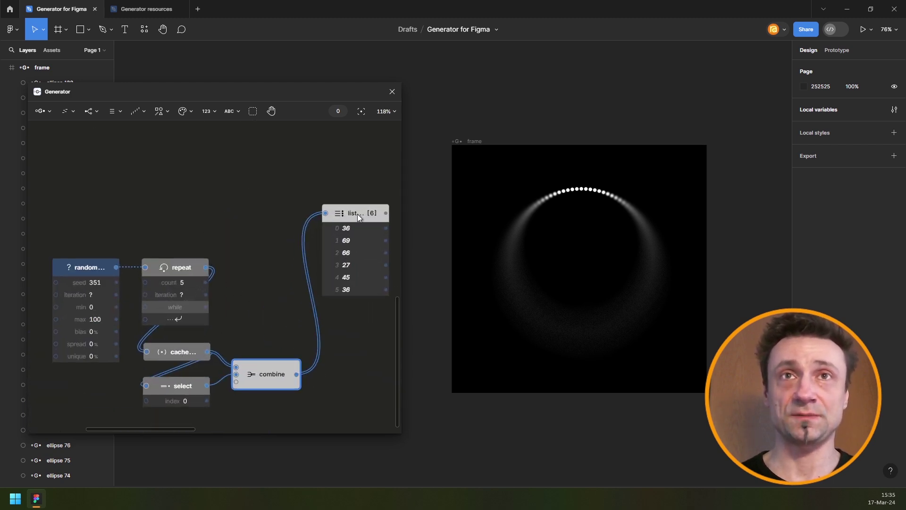
pyautogui.moveTo(305, 198)
pyautogui.mouseDown()
pyautogui.moveTo(318, 192)
pyautogui.moveTo(322, 205)
pyautogui.mouseUp()
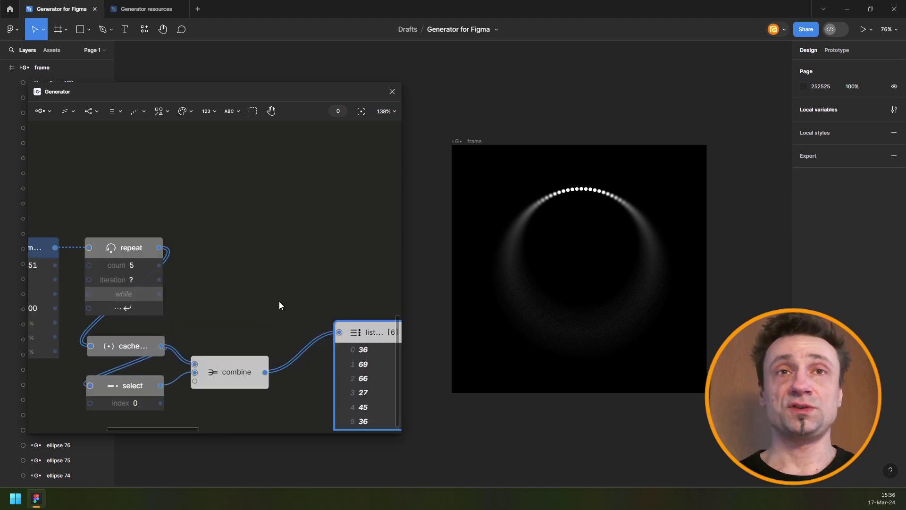
pyautogui.moveTo(279, 301); pyautogui.dragTo(192, 224)
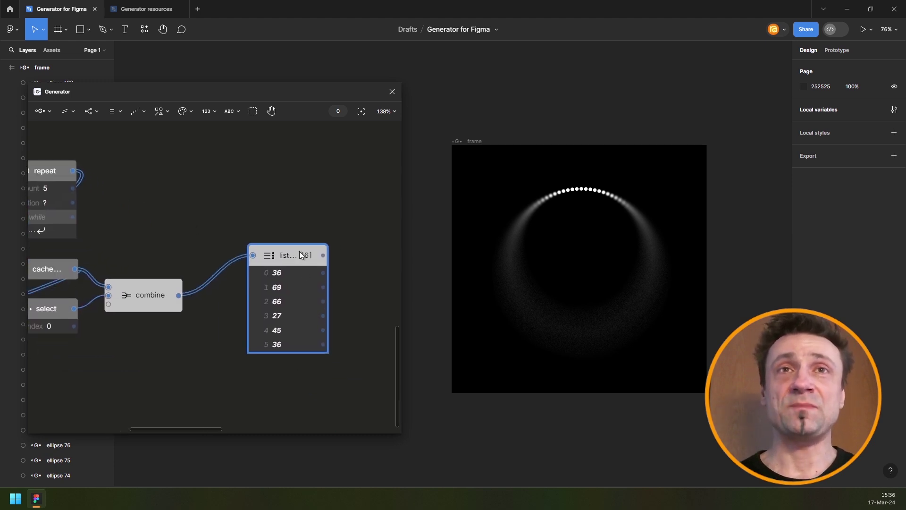
pyautogui.moveTo(294, 257); pyautogui.dragTo(289, 276)
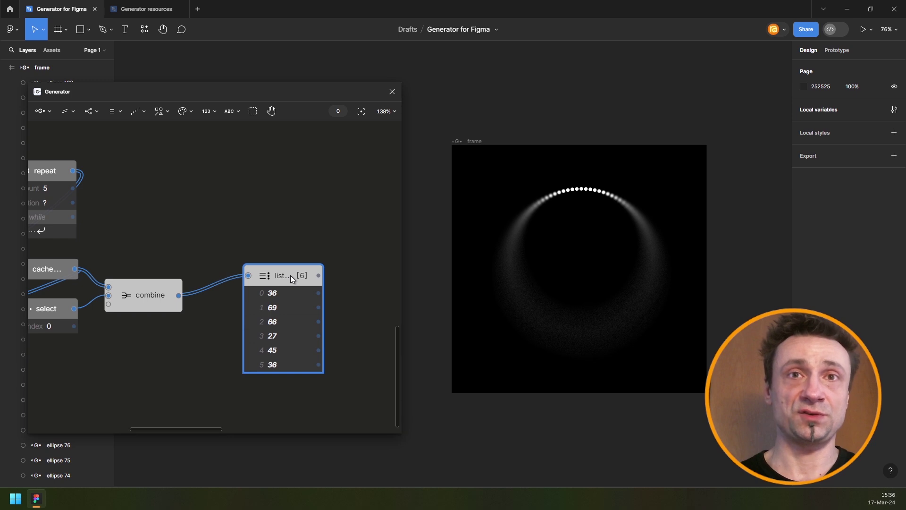
# - Delete the list node and add a numeric Interpolate node in the free space beside the combine node
pyautogui.press('Delete')
pyautogui.click(160, 111)
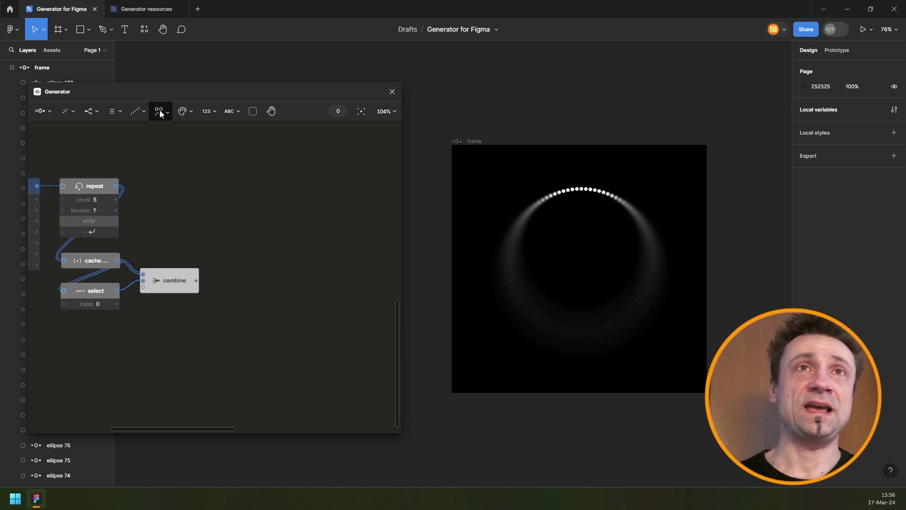
pyautogui.click(214, 110)
pyautogui.click(217, 238)
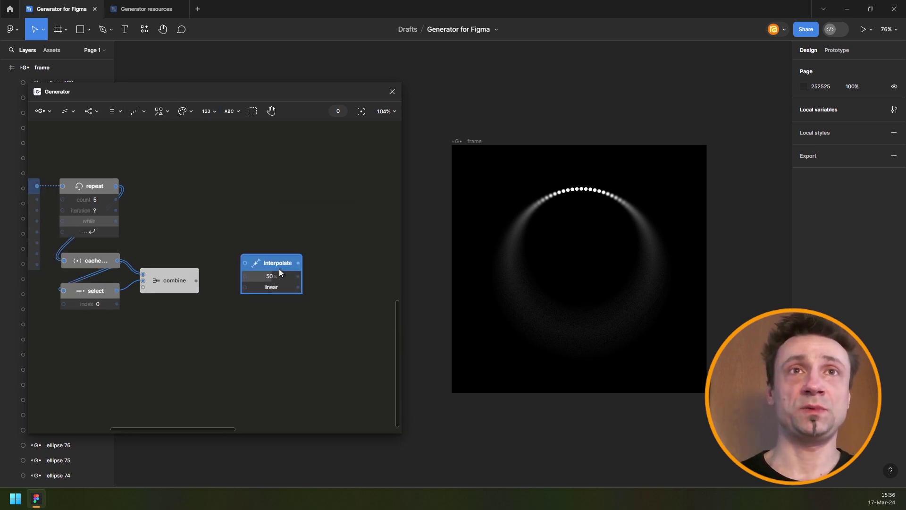
pyautogui.scroll(4, 293, 275)
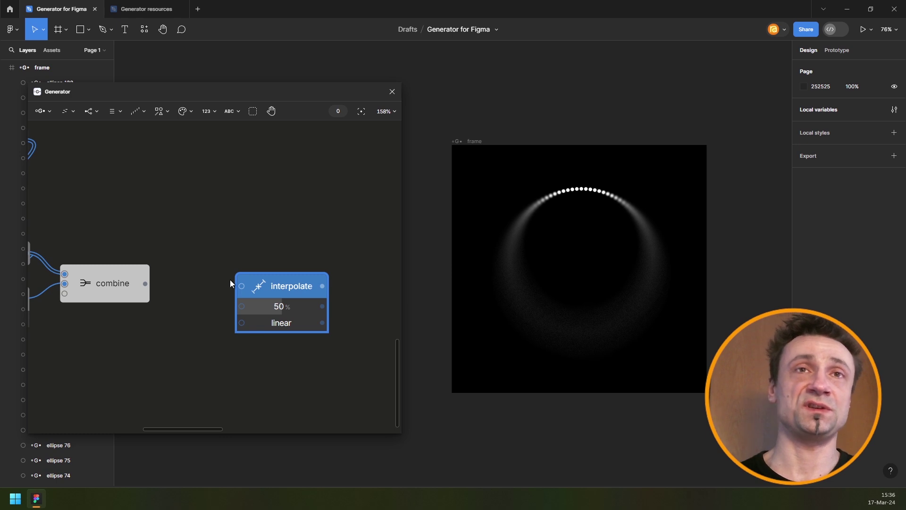
# - Set the interpolate node's position to 63% and connect the combine node's output to its input
pyautogui.click(286, 313)
pyautogui.write('63')
pyautogui.press('Return')
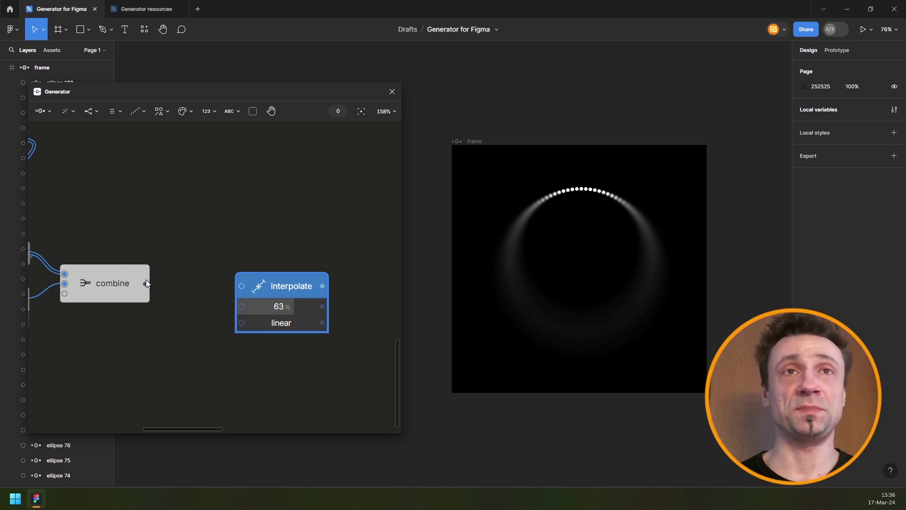
pyautogui.moveTo(146, 284); pyautogui.dragTo(244, 286)
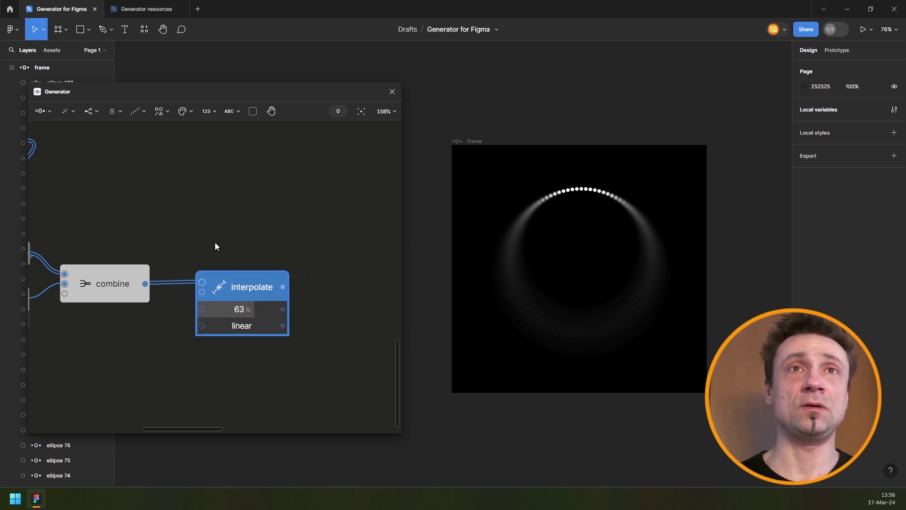
# - Add a number node fed by the interpolate node and set the interpolation position to 100%
pyautogui.click(206, 111)
pyautogui.moveTo(342, 235); pyautogui.dragTo(349, 287)
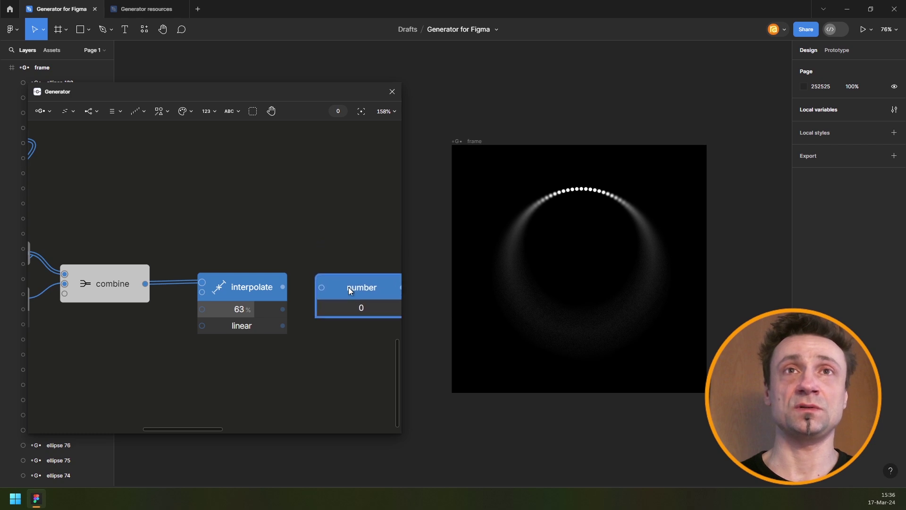
pyautogui.moveTo(285, 213); pyautogui.dragTo(269, 191)
pyautogui.moveTo(314, 276); pyautogui.dragTo(257, 276)
pyautogui.scroll(-3, 270, 231)
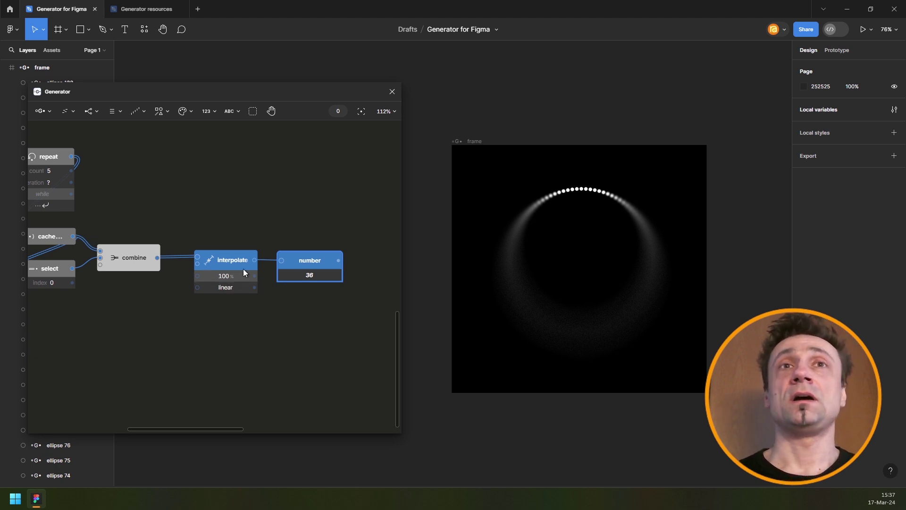
# - Change the interpolate node's method to cosine and align the node between the combine and number nodes
pyautogui.moveTo(234, 262); pyautogui.dragTo(225, 266)
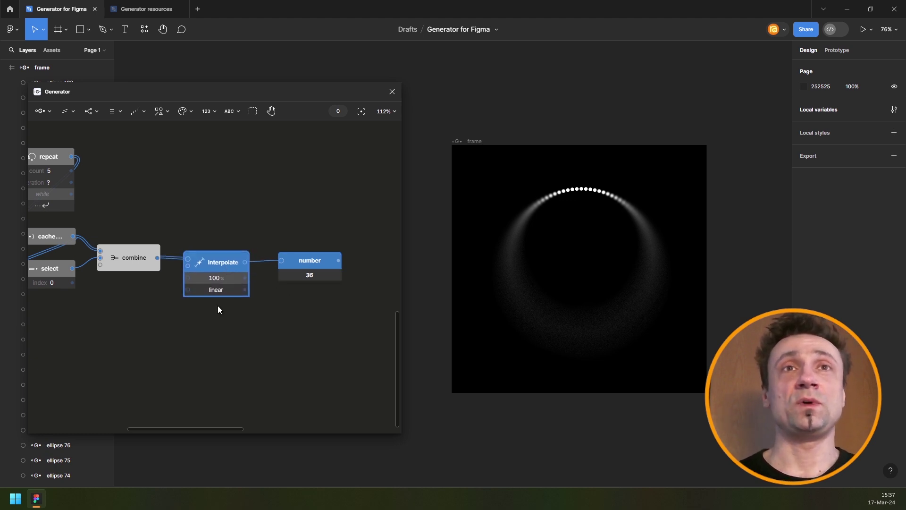
pyautogui.click(221, 290)
pyautogui.click(265, 336)
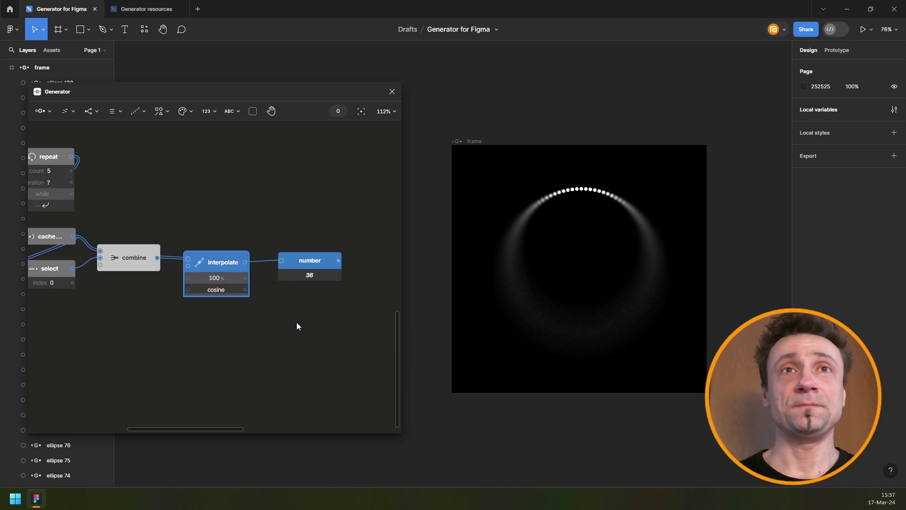
pyautogui.moveTo(215, 263); pyautogui.dragTo(207, 259)
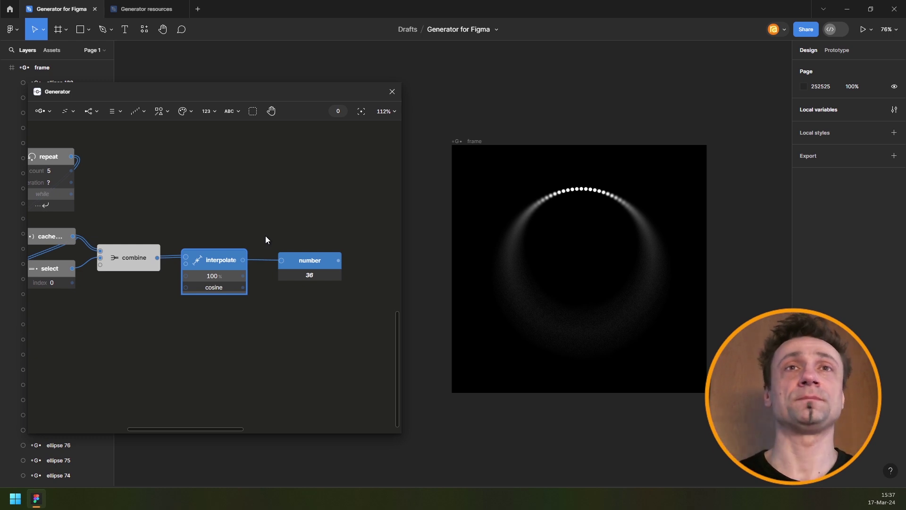
# - Remove the number node and move the interpolate node above the combine node
pyautogui.scroll(-5, 266, 236)
pyautogui.moveTo(242, 246); pyautogui.dragTo(212, 257)
pyautogui.scroll(9, 225, 270)
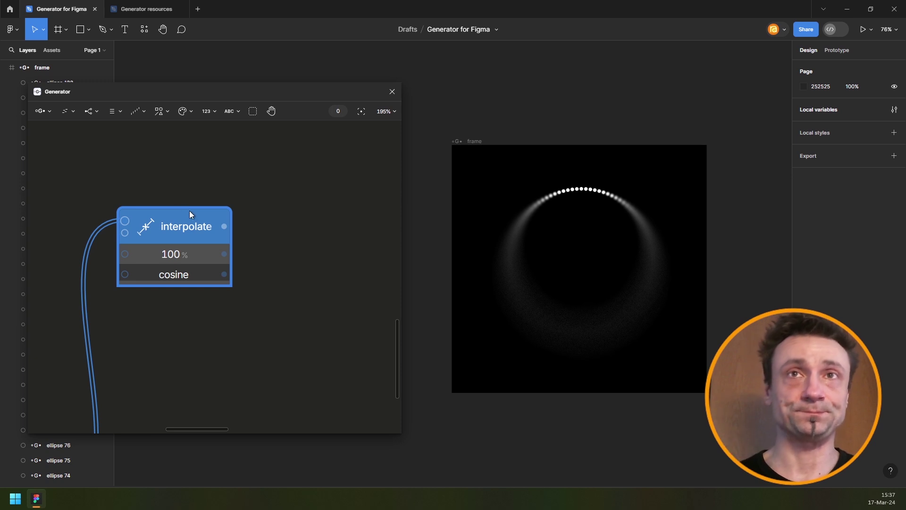
# - Delete the wave node feeding the layer blur and set the layer blur radius to 0
pyautogui.scroll(-5, 190, 211)
pyautogui.moveTo(214, 197); pyautogui.dragTo(185, 363)
pyautogui.scroll(-1, 180, 339)
pyautogui.moveTo(245, 316); pyautogui.dragTo(174, 449)
pyautogui.moveTo(268, 264); pyautogui.dragTo(227, 317)
pyautogui.moveTo(251, 287); pyautogui.dragTo(304, 266)
pyautogui.moveTo(130, 270); pyautogui.dragTo(342, 247)
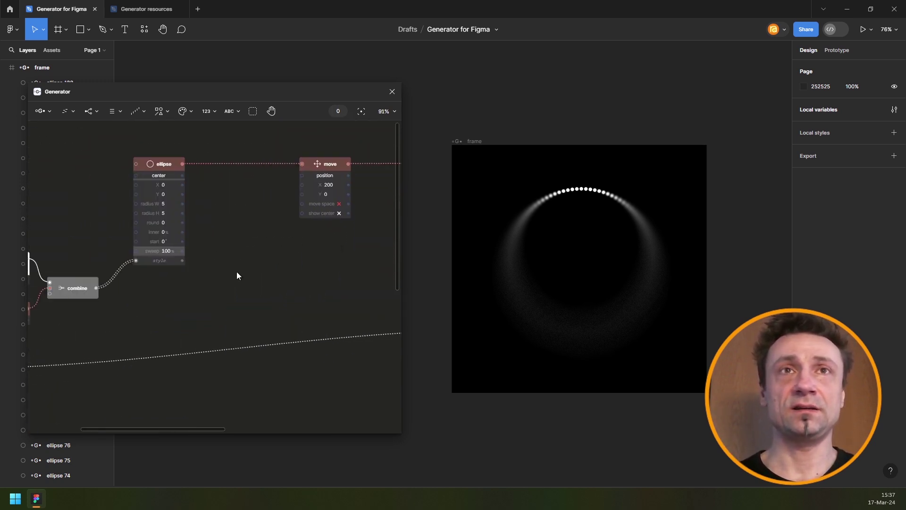
pyautogui.moveTo(155, 300); pyautogui.dragTo(365, 264)
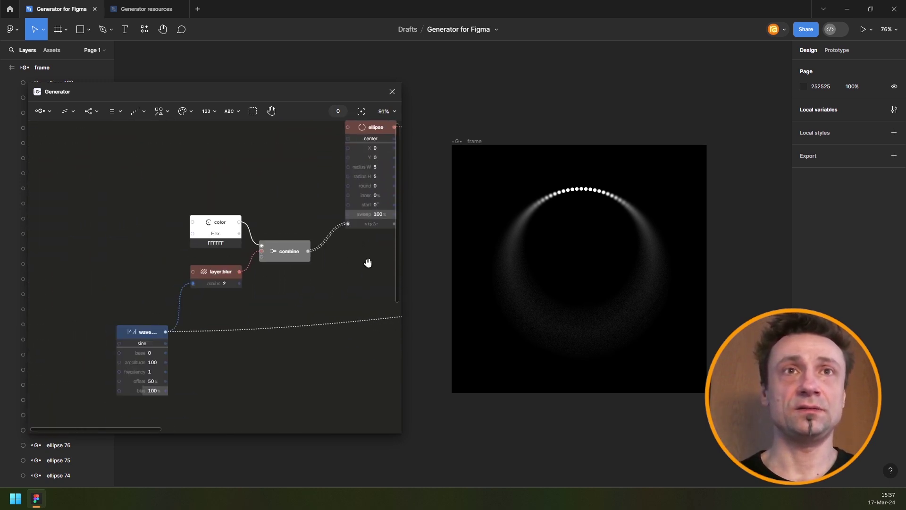
pyautogui.click(143, 333)
pyautogui.press('Delete')
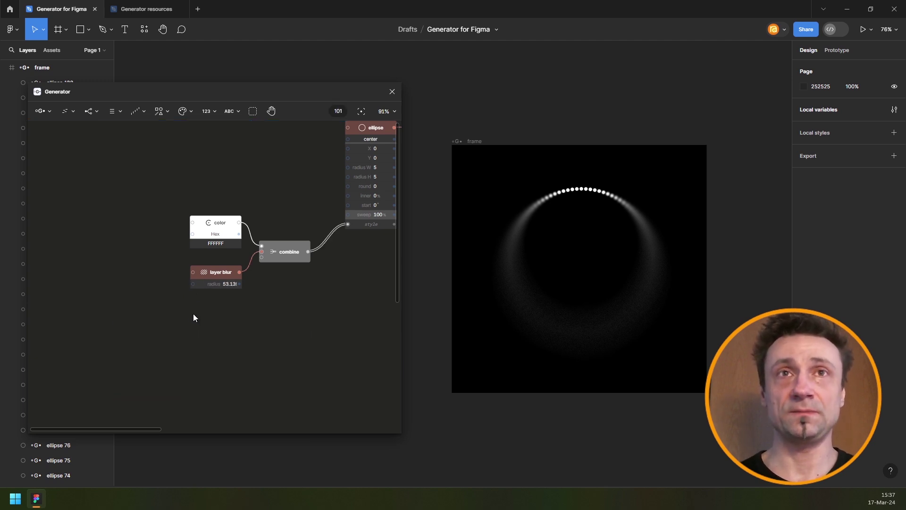
pyautogui.scroll(-5, 193, 313)
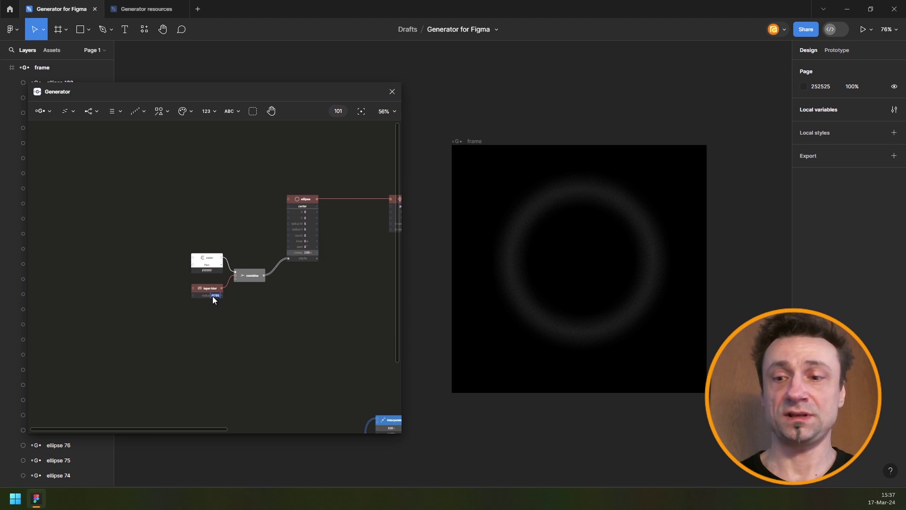
pyautogui.write('0')
# - Move the whole random, cache and interpolate node group near the layer blur node and connect the interpolate output to the blur radius
pyautogui.scroll(-3, 268, 220)
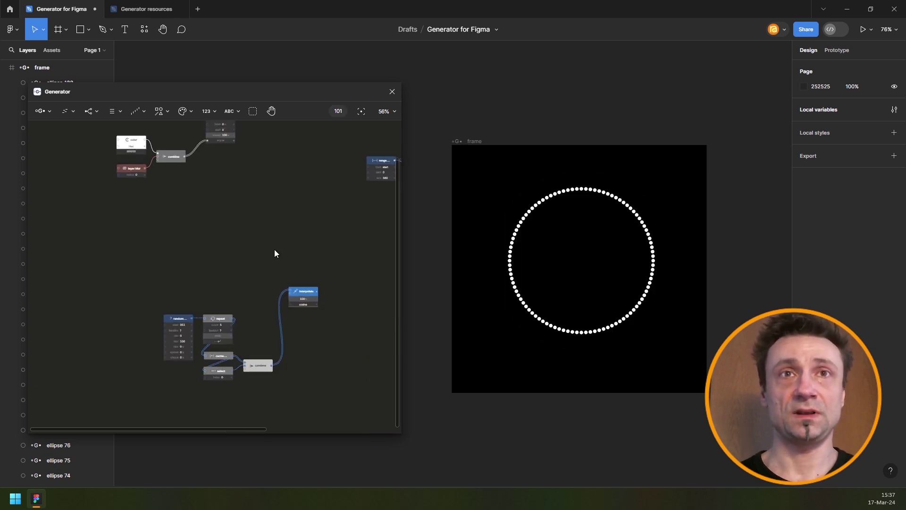
pyautogui.moveTo(137, 251); pyautogui.dragTo(334, 414)
pyautogui.scroll(-2, 259, 272)
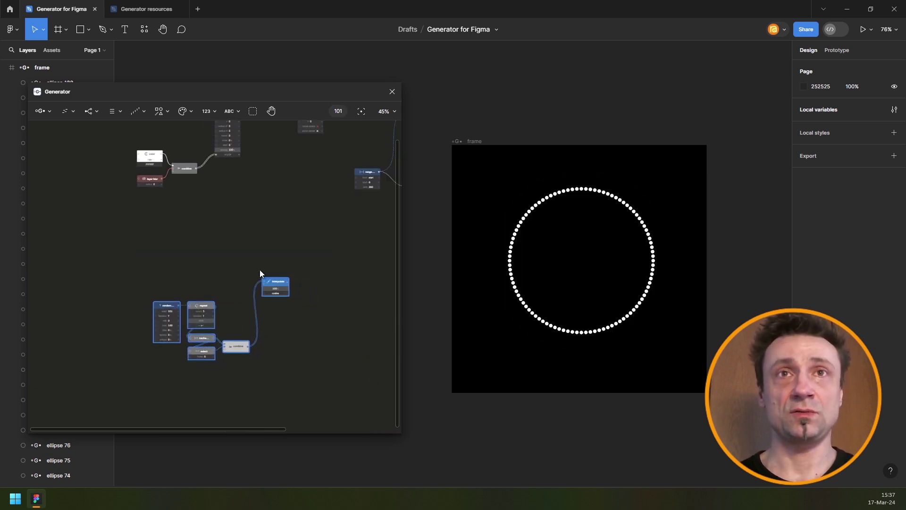
pyautogui.moveTo(260, 271); pyautogui.dragTo(106, 222)
pyautogui.scroll(6, 120, 205)
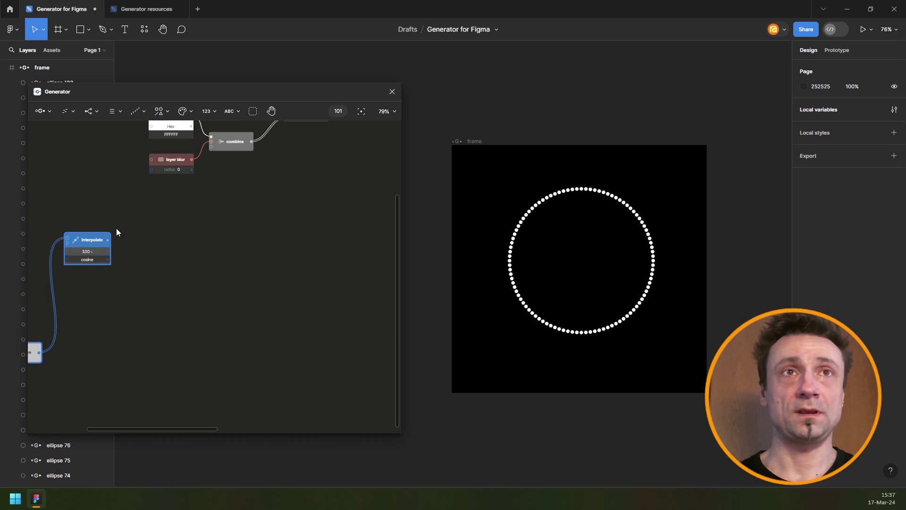
pyautogui.click(114, 237)
pyautogui.moveTo(107, 239); pyautogui.dragTo(152, 169)
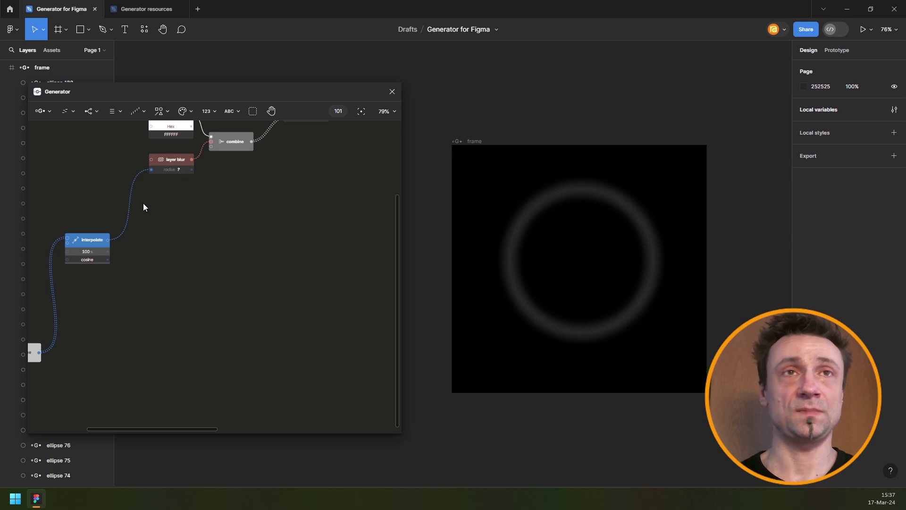
# - Add a range node below the interpolate node, running from start with 0 to 100, and connect it to the interpolation percentage
pyautogui.scroll(3, 93, 202)
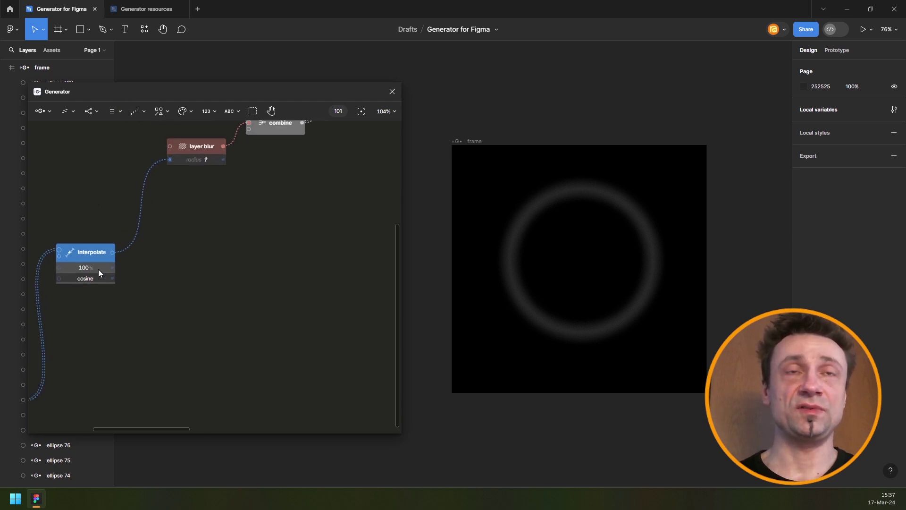
pyautogui.click(135, 110)
pyautogui.click(142, 166)
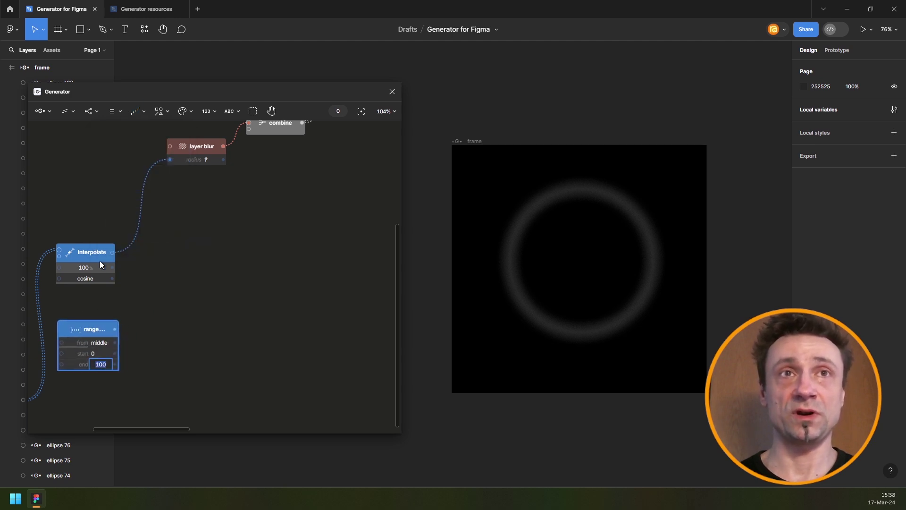
pyautogui.click(168, 341)
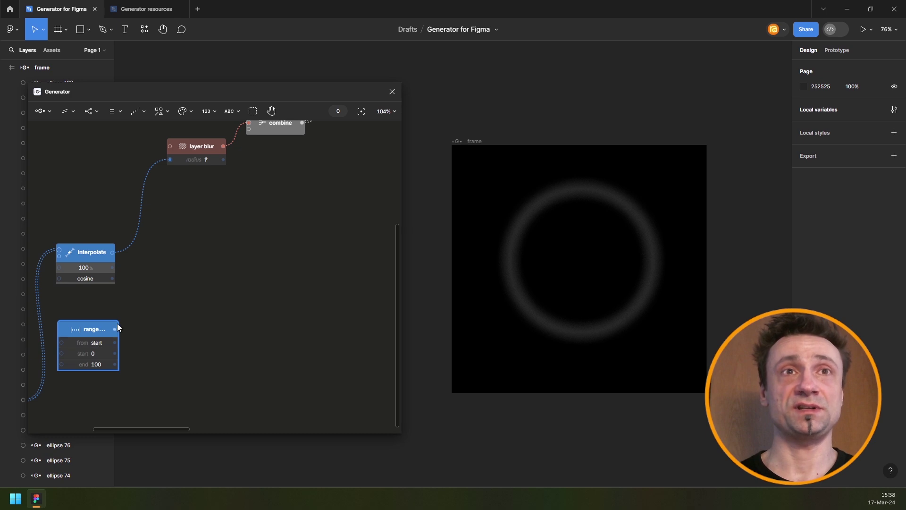
pyautogui.moveTo(112, 331); pyautogui.dragTo(88, 267)
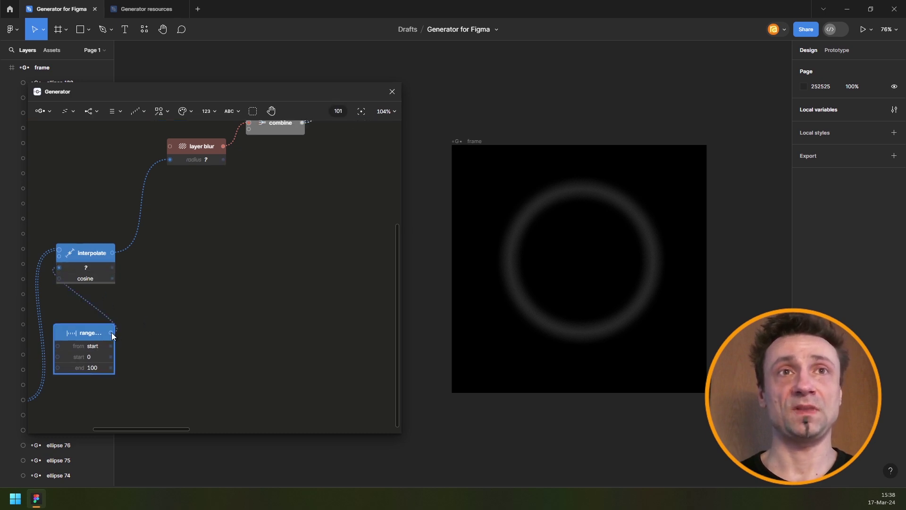
# - Connect the 0 to 100 range node's output to the combine node beside the 0 to 360 range node
pyautogui.moveTo(112, 332); pyautogui.dragTo(202, 321)
pyautogui.scroll(-5, 202, 321)
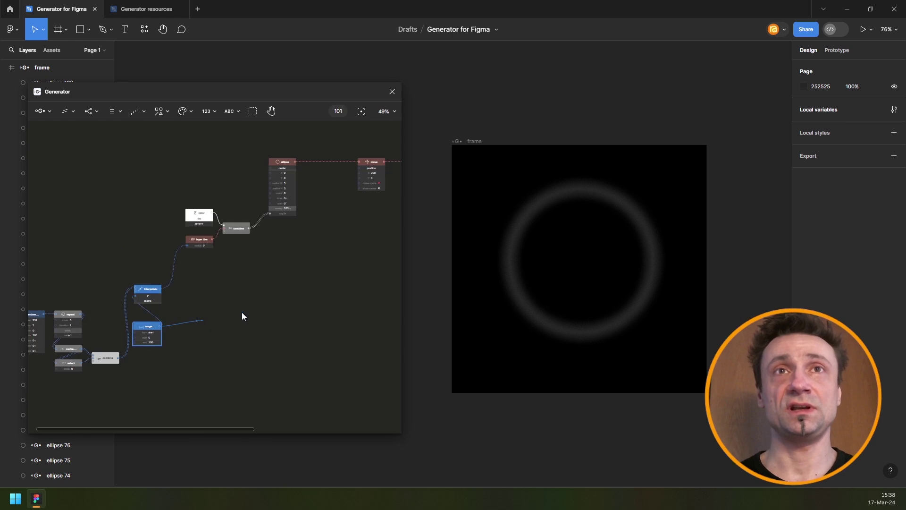
pyautogui.moveTo(409, 286); pyautogui.dragTo(365, 249)
pyautogui.scroll(5, 365, 250)
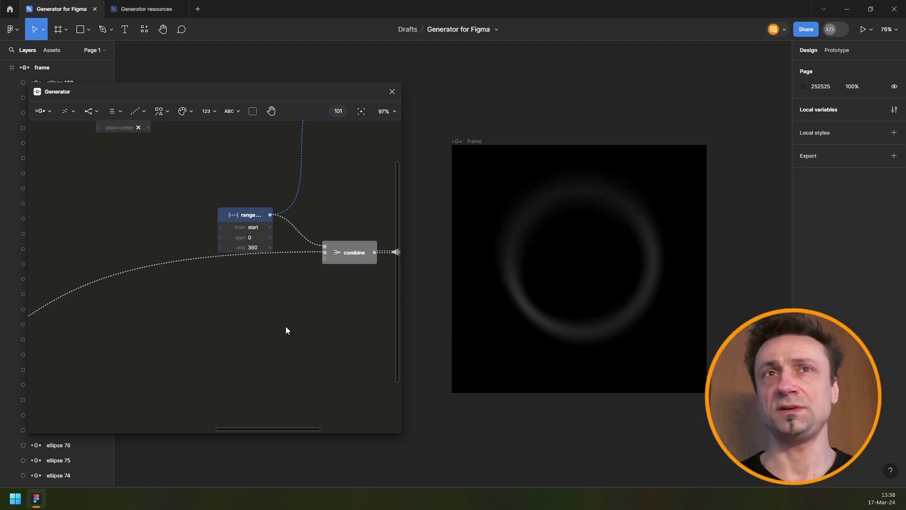
# - Try a count of 10 in the repeat node, and settle on 8
pyautogui.scroll(-5, 286, 329)
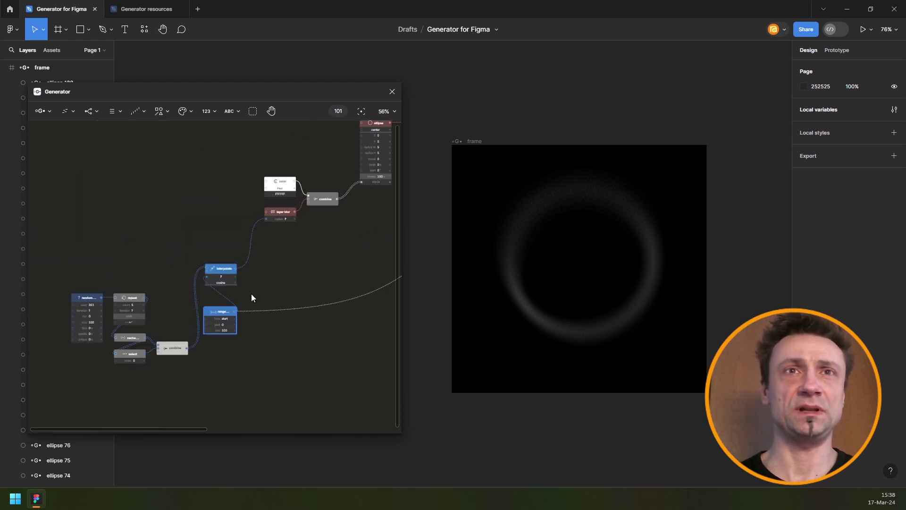
pyautogui.scroll(5, 227, 308)
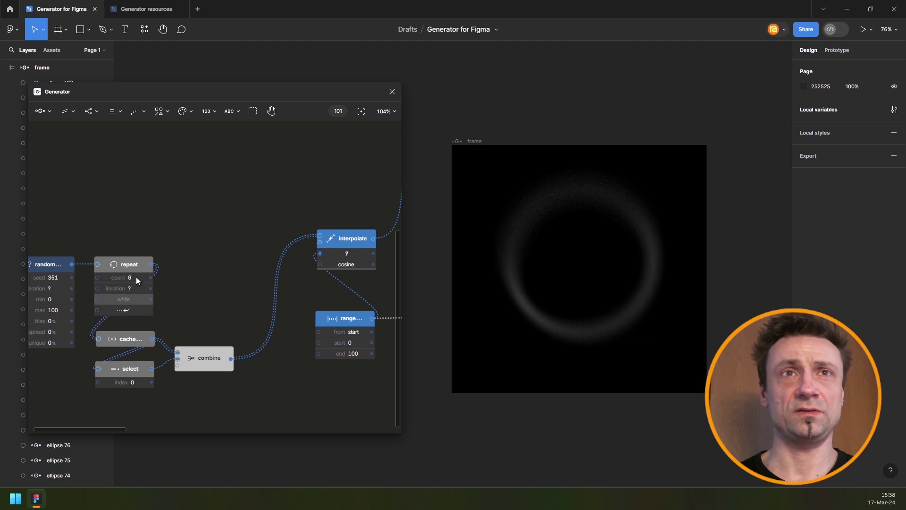
pyautogui.doubleClick(136, 277)
pyautogui.write('10')
pyautogui.press('Return')
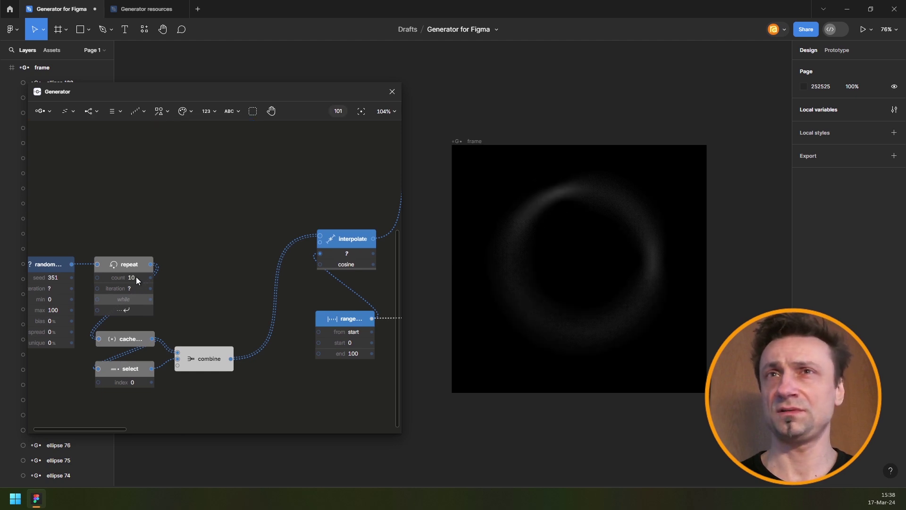
pyautogui.hotkey('ctrl', 'z')
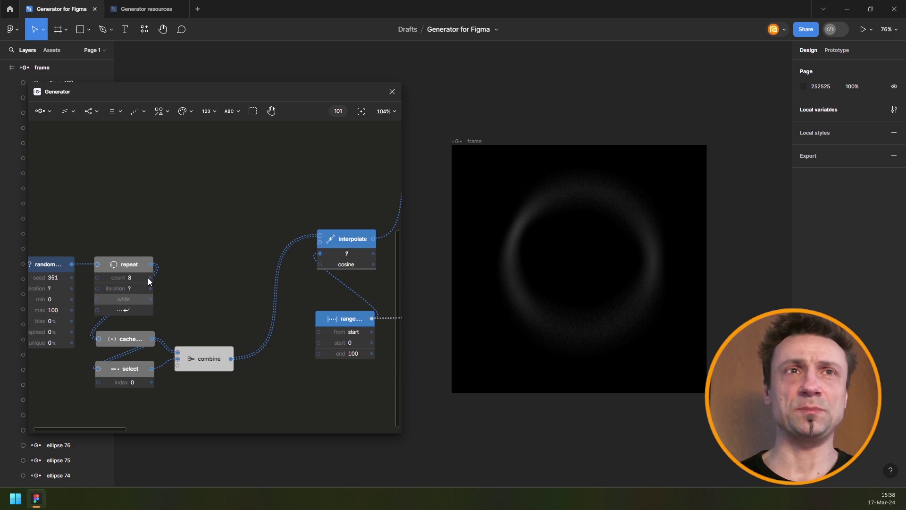
# - Set the random node's bias to -100%
pyautogui.moveTo(220, 184); pyautogui.dragTo(264, 169)
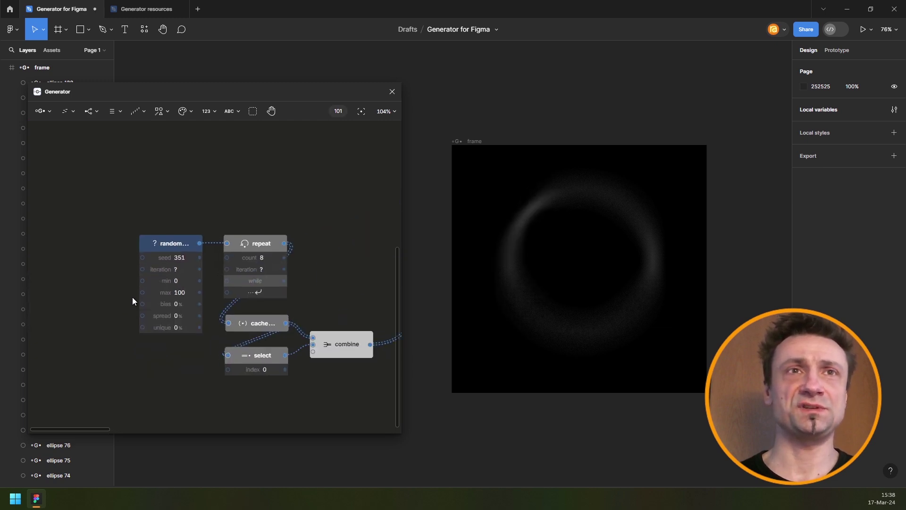
pyautogui.scroll(5, 132, 297)
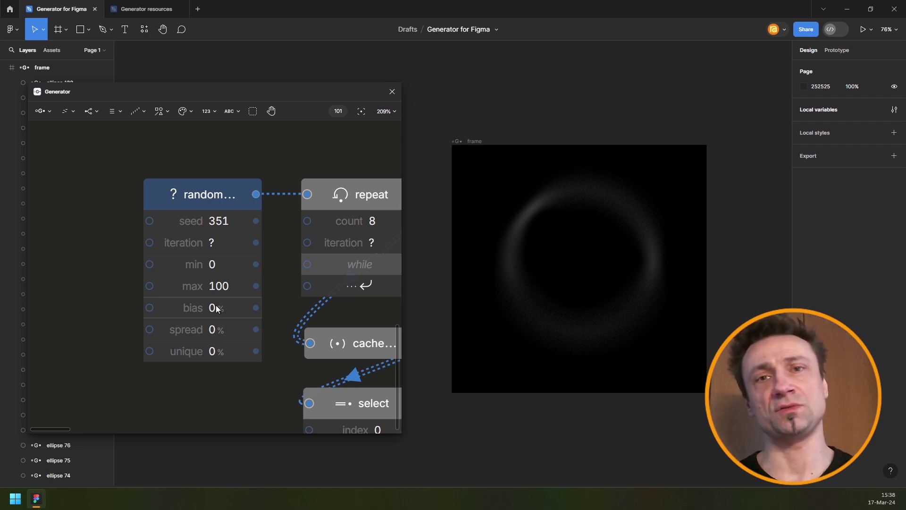
pyautogui.moveTo(217, 308); pyautogui.dragTo(168, 308)
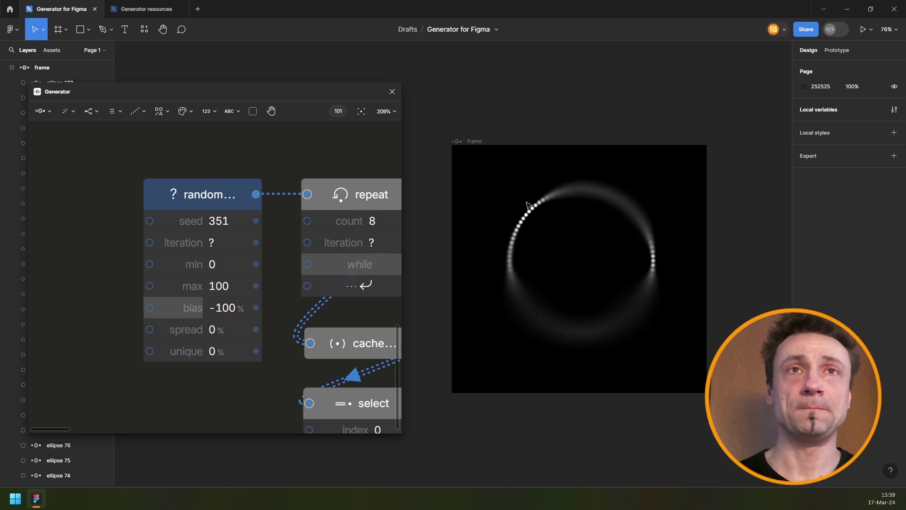
# - Re-randomize the random node's seed several times, ending on seed 5362
pyautogui.click(191, 200)
pyautogui.click(191, 200)
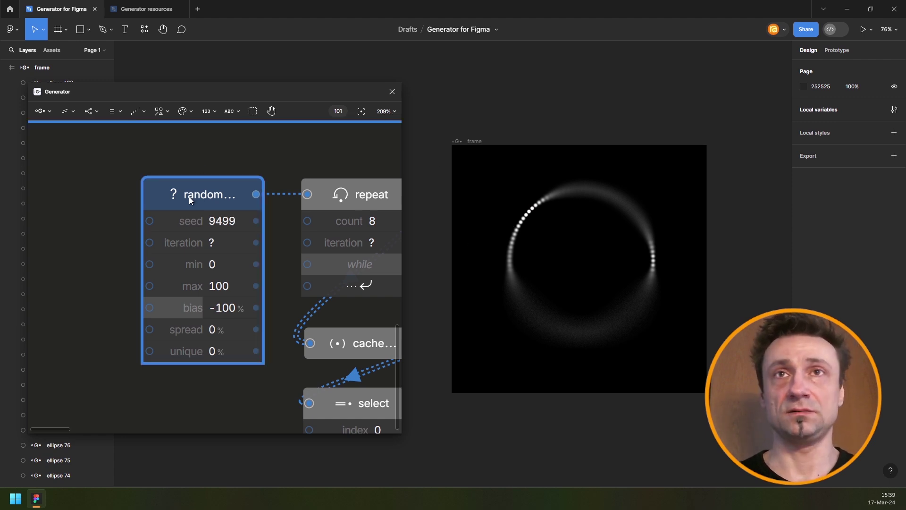
pyautogui.click(191, 200)
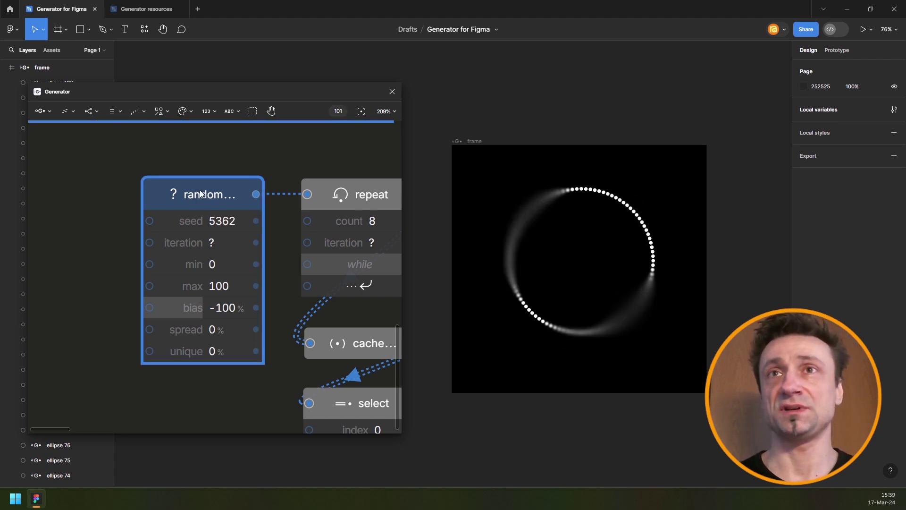
# - Set the repeat node's count to 50 and view the ring at a larger size
pyautogui.moveTo(291, 158); pyautogui.dragTo(199, 178)
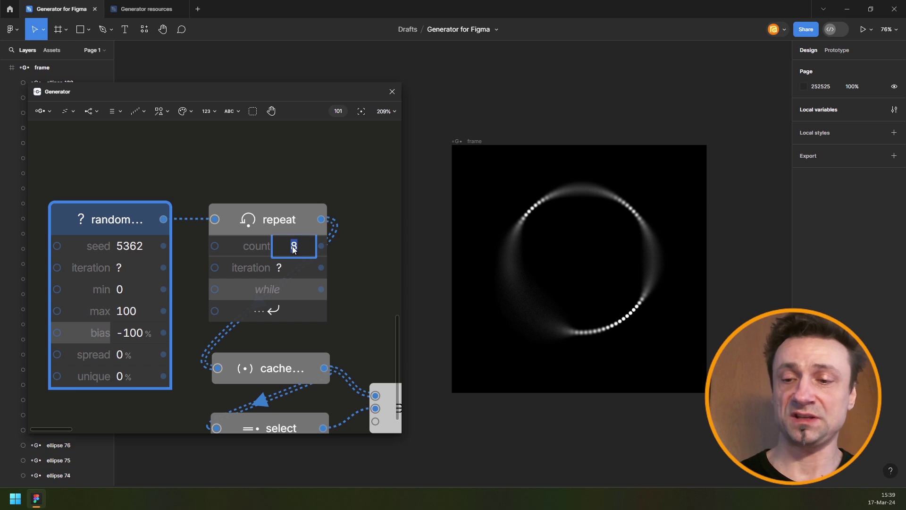
pyautogui.write('50')
pyautogui.press('Return')
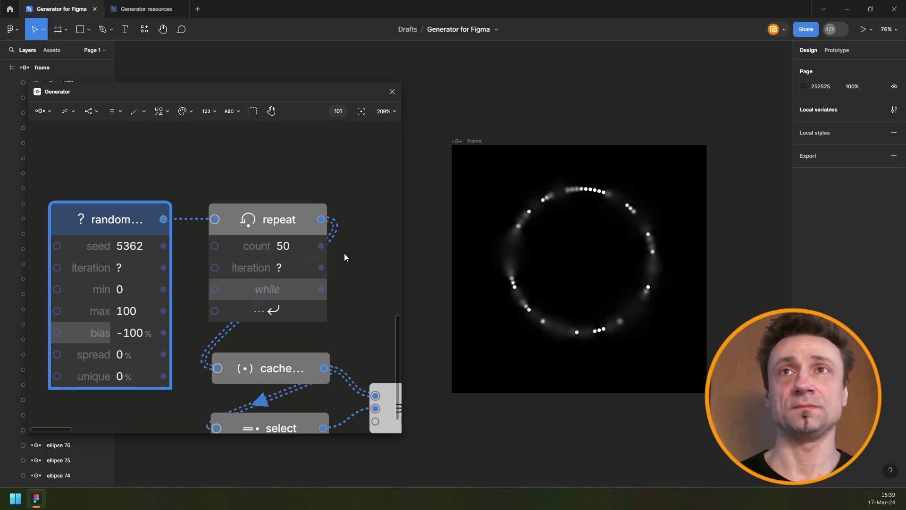
pyautogui.scroll(3, 630, 263)
pyautogui.scroll(-2, 629, 263)
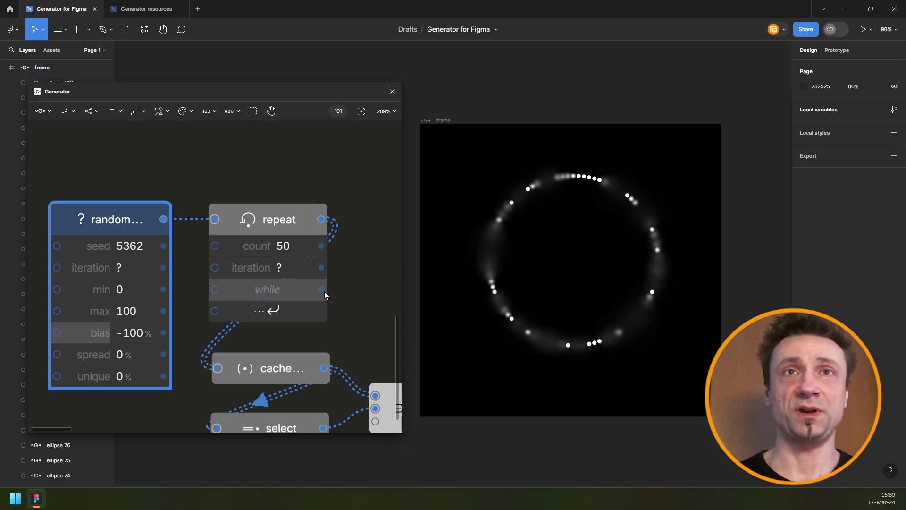
# - Set the repeat node's count to 30
pyautogui.click(296, 246)
pyautogui.write('30')
pyautogui.press('Return')
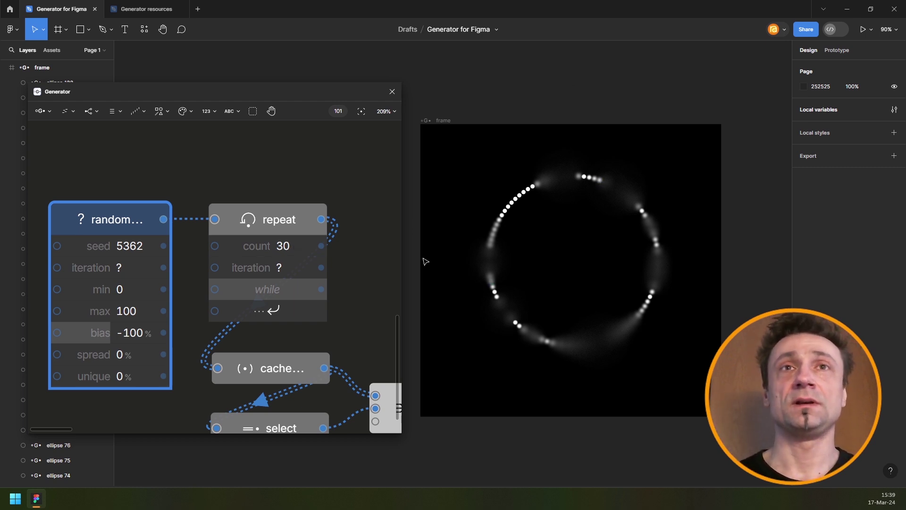
# - Add a wave node and connect its output to the layer blur node's radius
pyautogui.scroll(-5, 256, 261)
pyautogui.moveTo(283, 275); pyautogui.dragTo(226, 276)
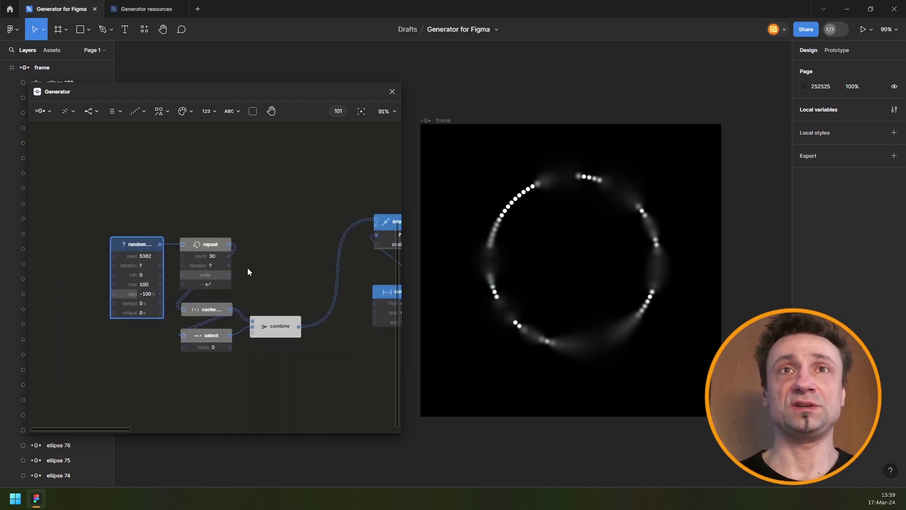
pyautogui.scroll(-5, 242, 250)
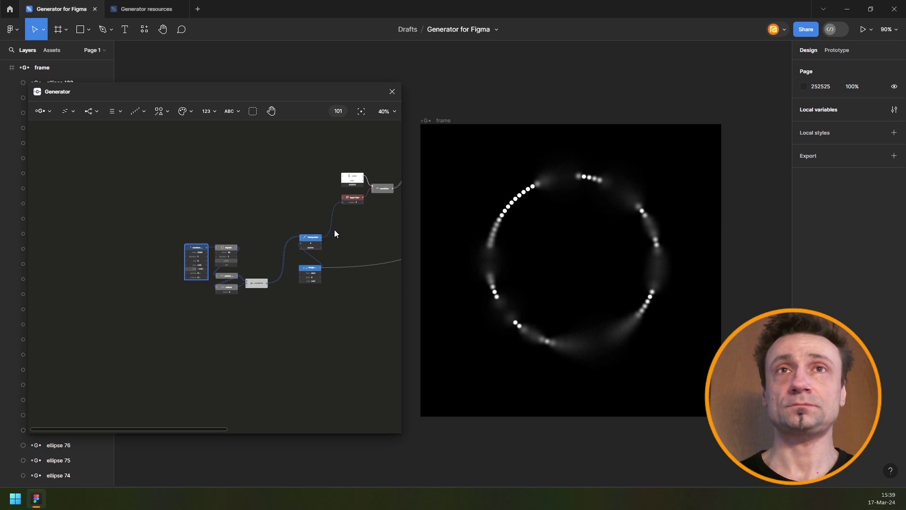
pyautogui.scroll(4, 290, 277)
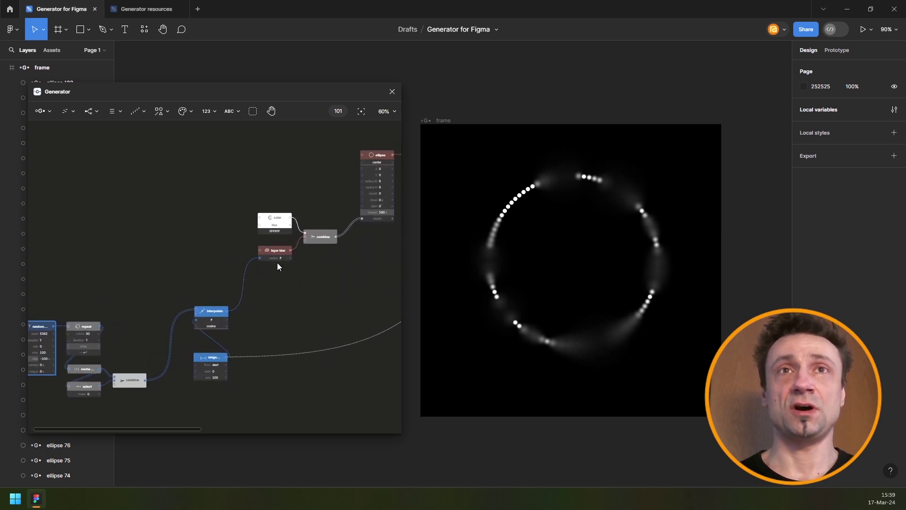
pyautogui.click(134, 108)
pyautogui.click(156, 177)
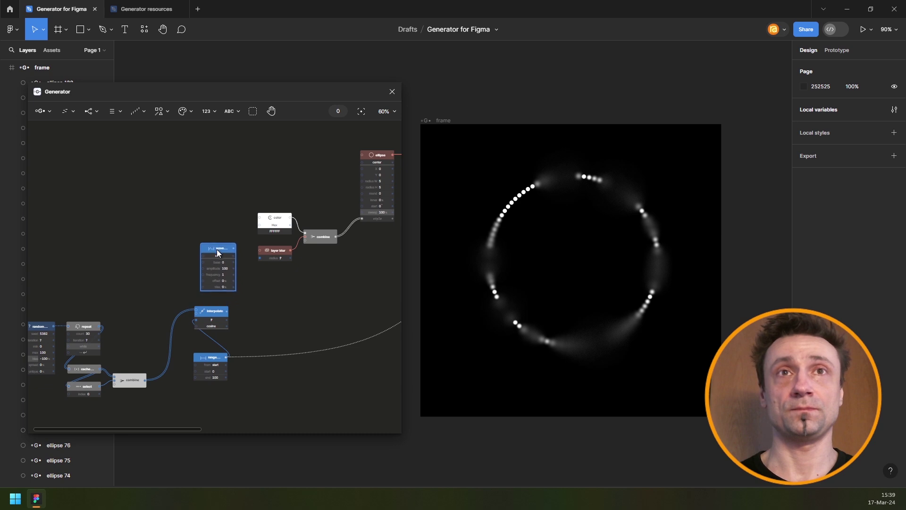
pyautogui.moveTo(265, 261); pyautogui.dragTo(269, 257)
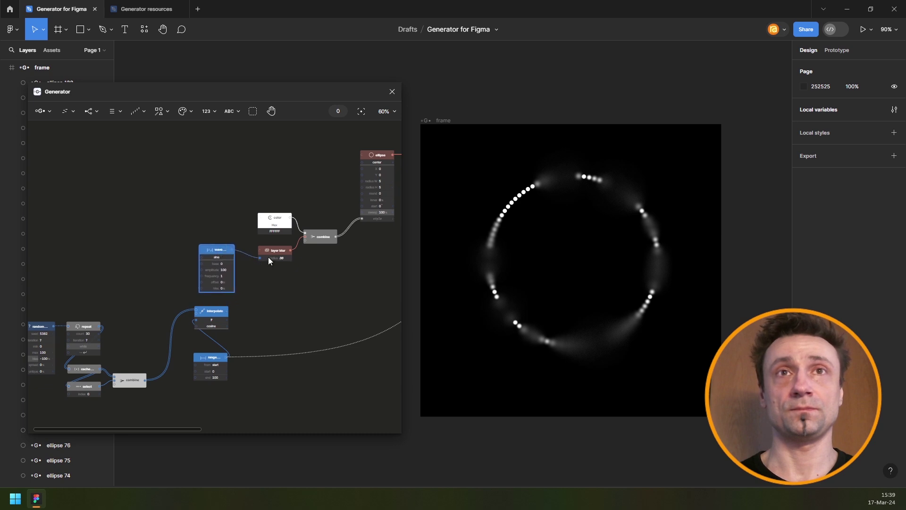
# - Move the random, repeat, cache, select, combine, interpolate and range nodes down, clear of the wave node, and reposition the wave node
pyautogui.scroll(-5, 165, 304)
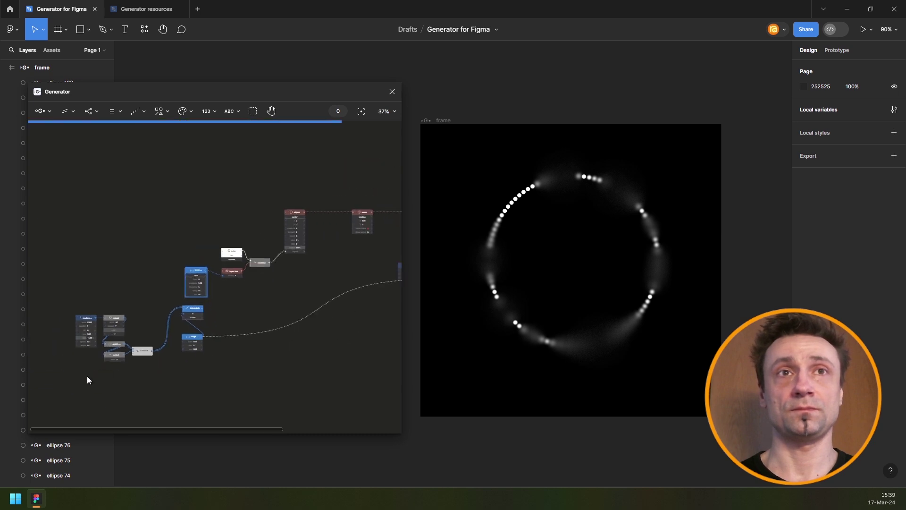
pyautogui.moveTo(71, 384); pyautogui.dragTo(184, 367)
pyautogui.click(214, 336)
pyautogui.moveTo(198, 273); pyautogui.dragTo(196, 277)
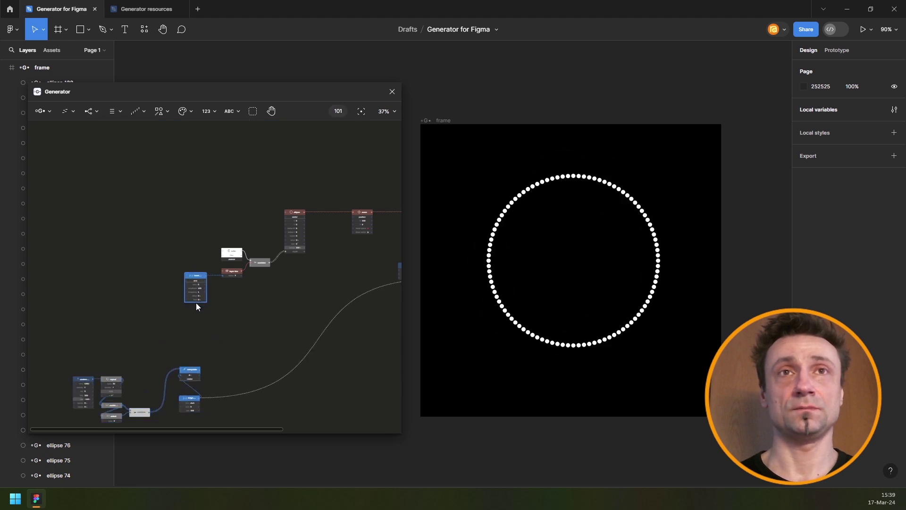
# - Connect the wave node's output to the combine node that feeds the repeat loop
pyautogui.hscroll(5, 163, 271)
pyautogui.scroll(-1, 163, 271)
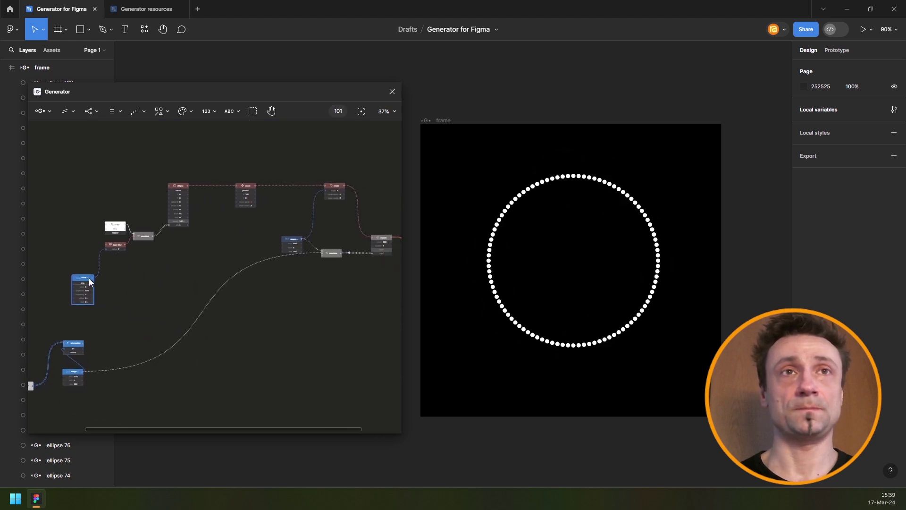
pyautogui.moveTo(93, 277); pyautogui.dragTo(333, 250)
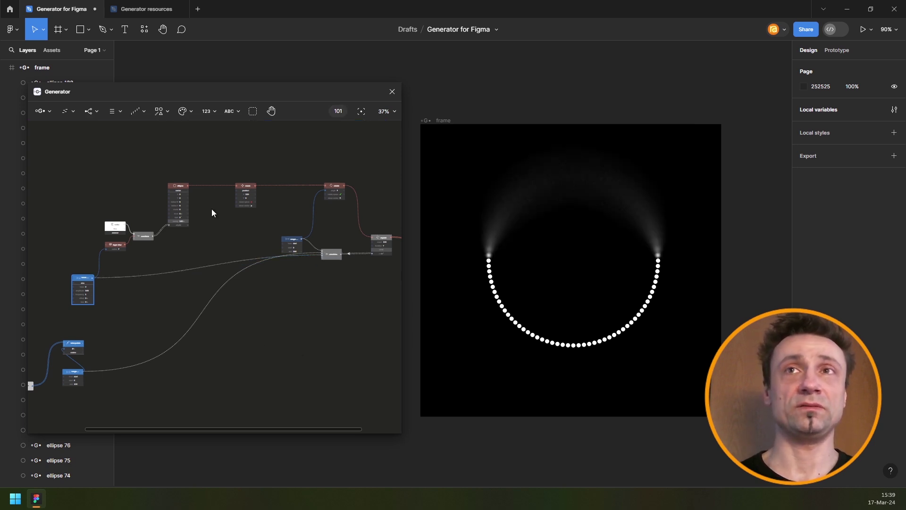
# - Set the sine wave node's offset to 50% and its bias to 100%
pyautogui.scroll(5, 53, 287)
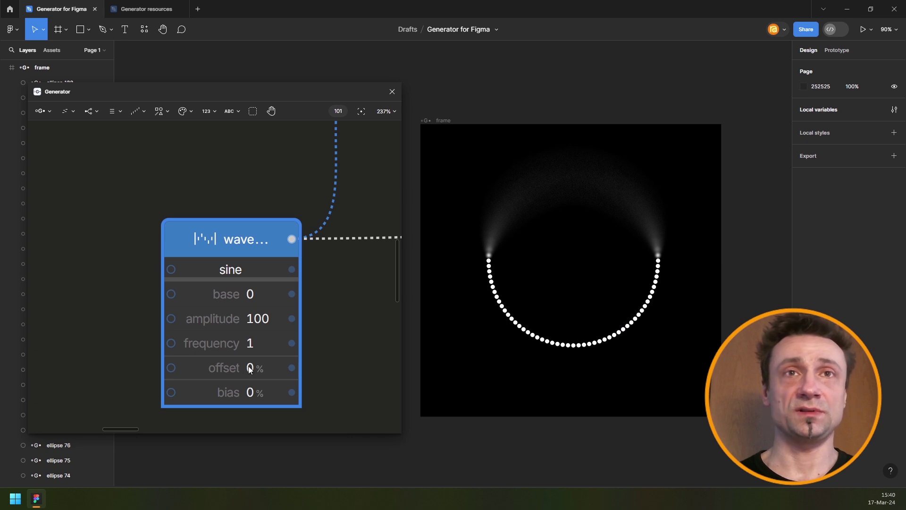
pyautogui.click(252, 368)
pyautogui.write('50')
pyautogui.press('Tab')
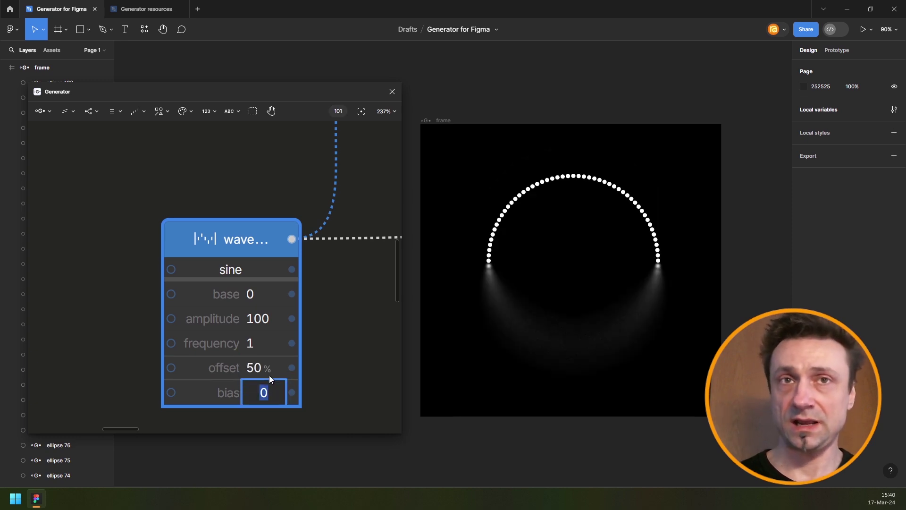
pyautogui.write('10')
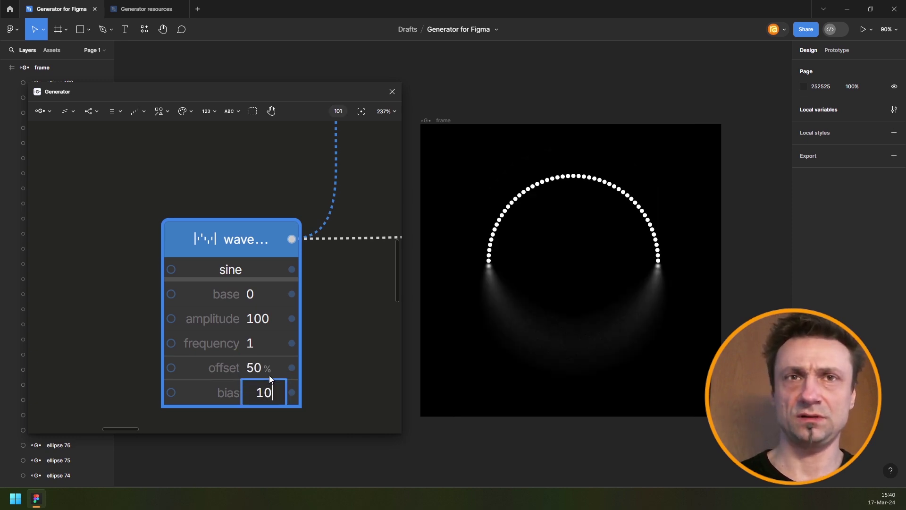
pyautogui.write('0')
pyautogui.press('Return')
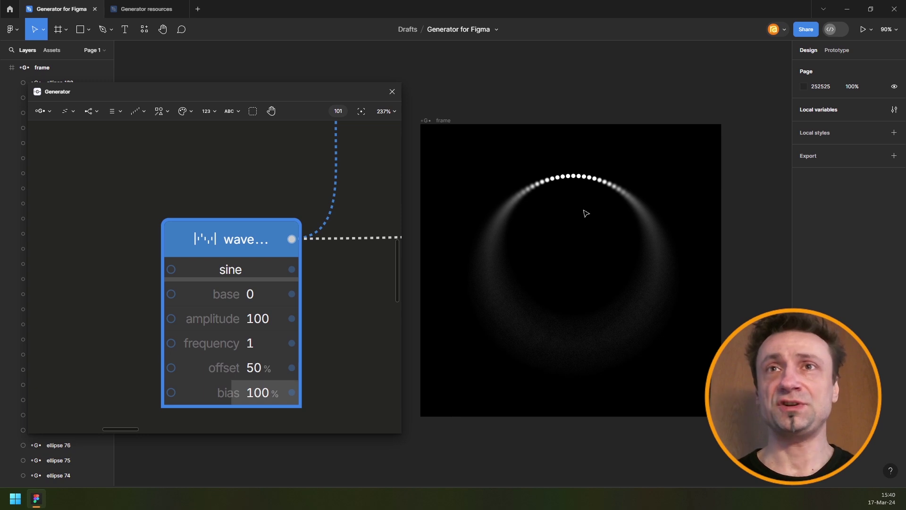
# - View the blurred ring at a larger size and disable the layer blur node
pyautogui.scroll(4, 573, 178)
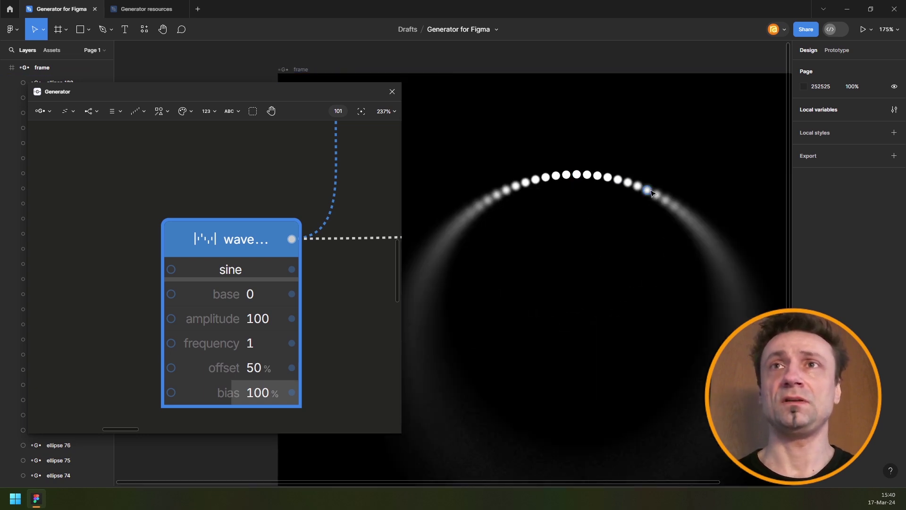
pyautogui.scroll(-2, 633, 261)
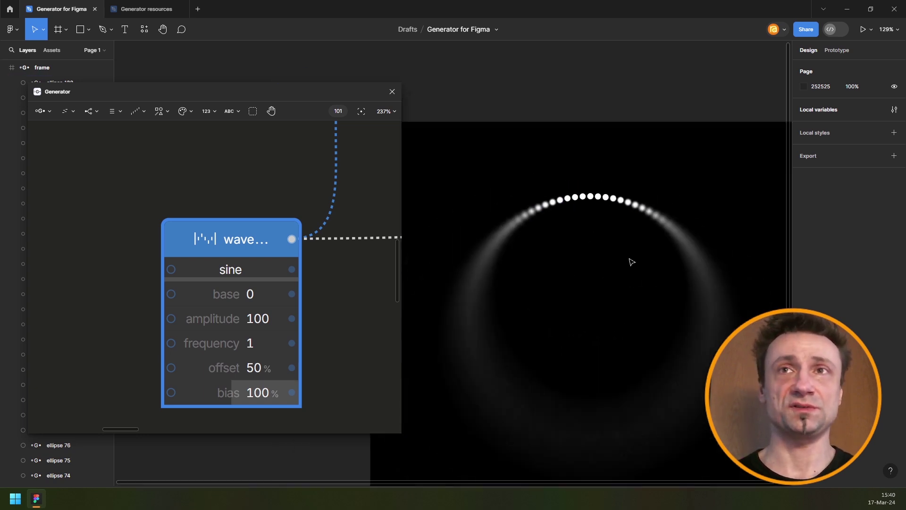
pyautogui.scroll(-5, 265, 249)
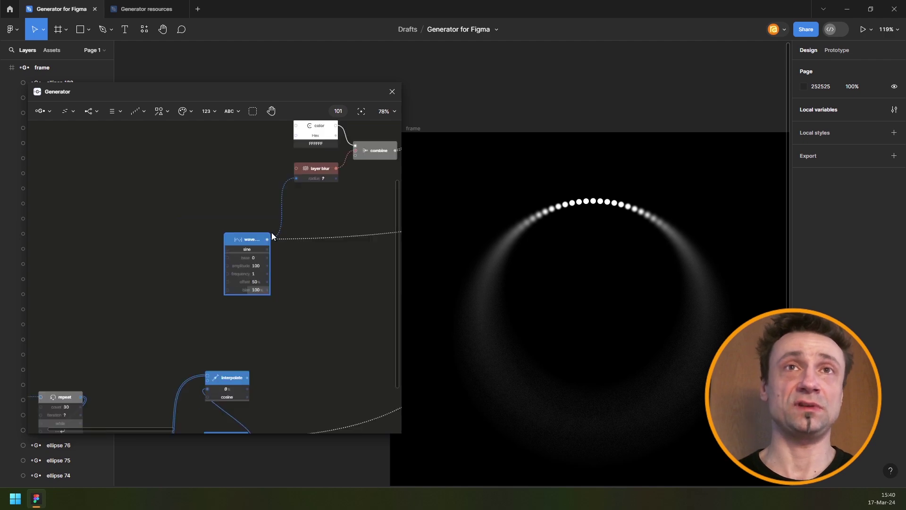
pyautogui.click(321, 171)
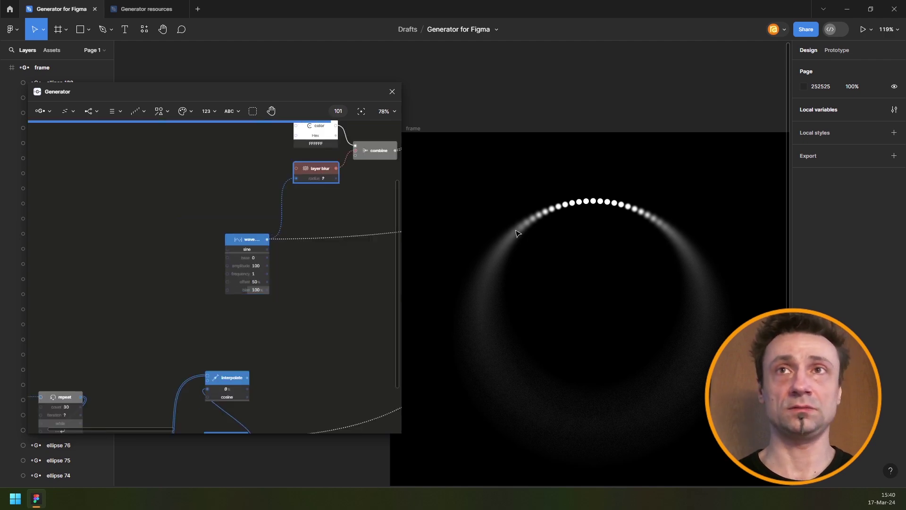
pyautogui.hotkey('ctrl', 'e')
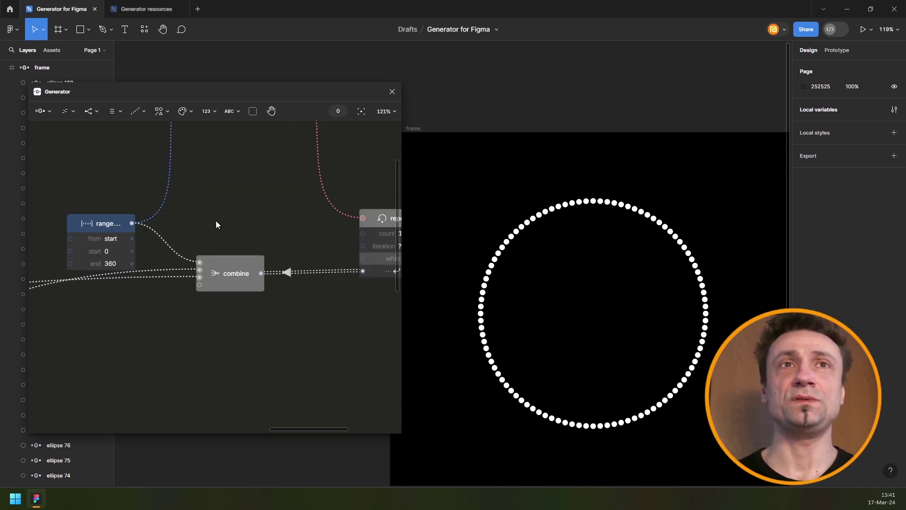
# - Add a bias function node between the 0 to 360 range node and the rotate node
pyautogui.moveTo(129, 252); pyautogui.dragTo(201, 231)
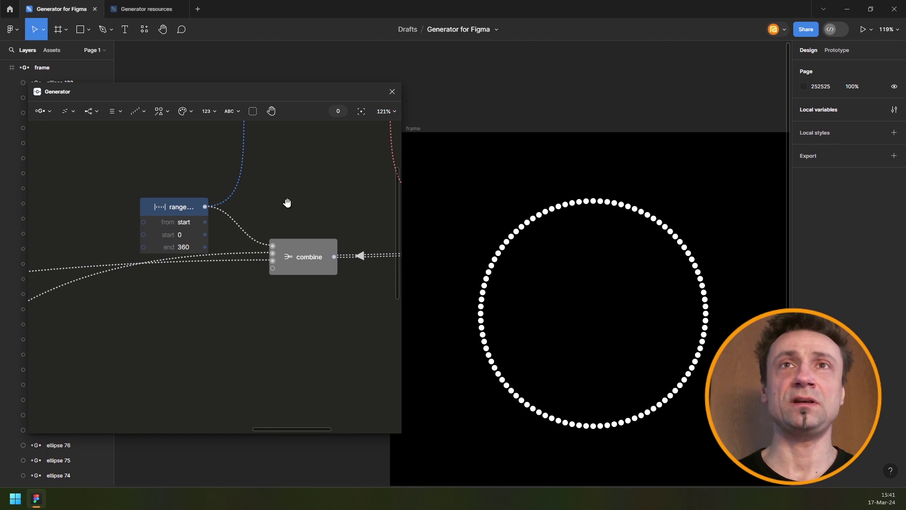
pyautogui.moveTo(287, 203); pyautogui.dragTo(259, 289)
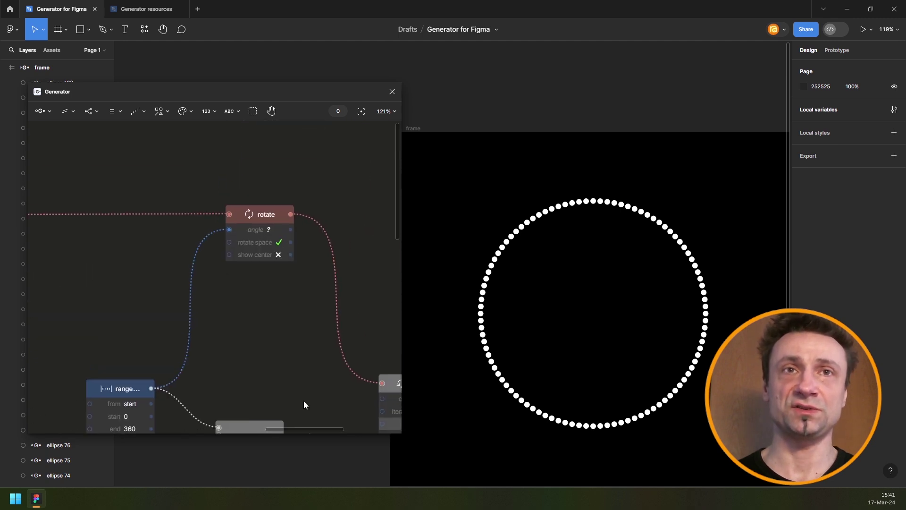
pyautogui.scroll(-2, 196, 373)
pyautogui.click(145, 290)
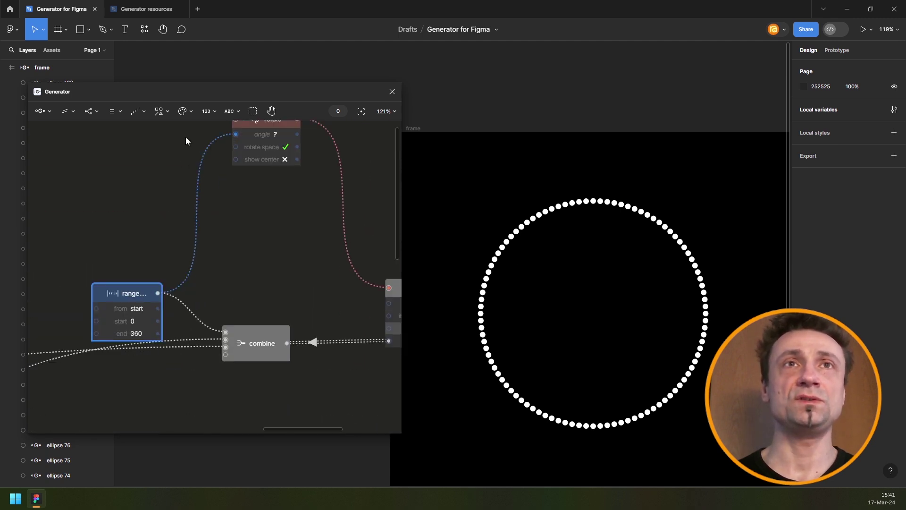
pyautogui.click(207, 112)
pyautogui.moveTo(222, 197)
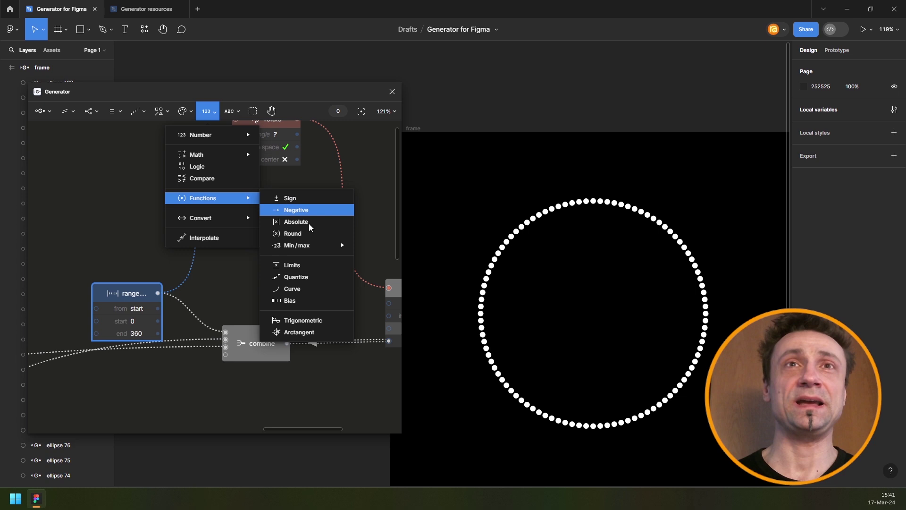
pyautogui.click(301, 300)
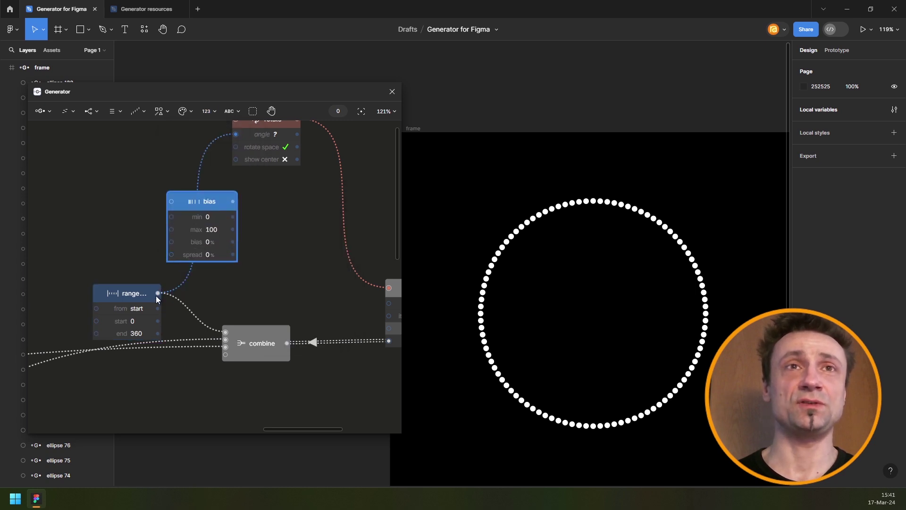
# - Route the range node through the bias node into rotate's angle, linking the range's start to min and its end to max
pyautogui.moveTo(156, 294); pyautogui.dragTo(172, 202)
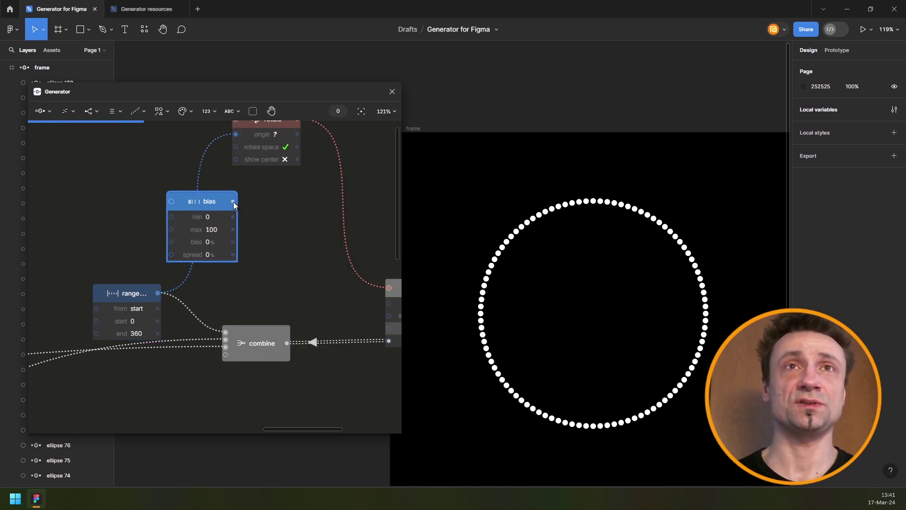
pyautogui.moveTo(234, 202)
pyautogui.mouseDown()
pyautogui.moveTo(240, 132)
pyautogui.moveTo(240, 217)
pyautogui.mouseUp()
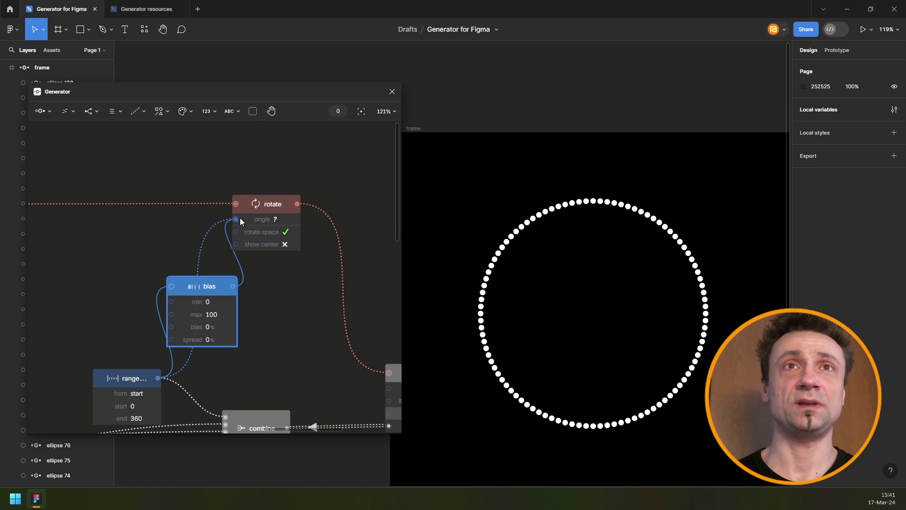
pyautogui.scroll(-3, 267, 242)
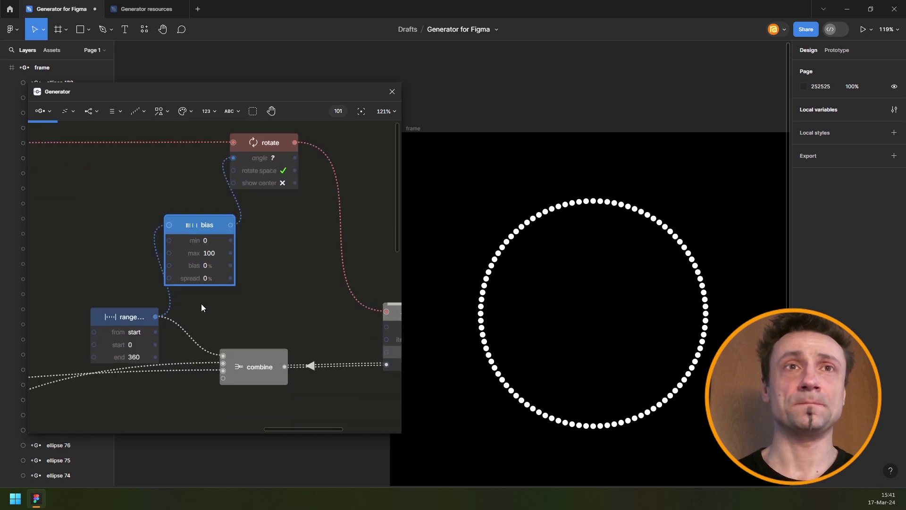
pyautogui.moveTo(155, 345); pyautogui.dragTo(177, 238)
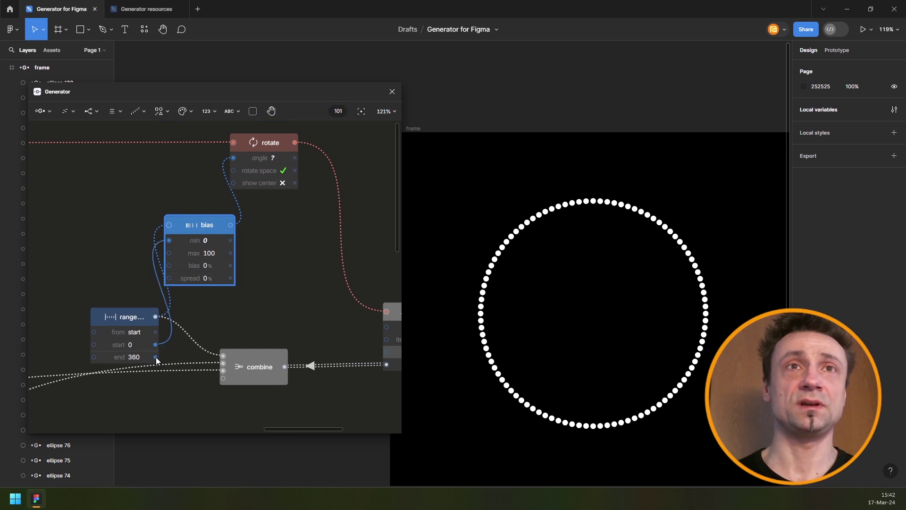
pyautogui.moveTo(156, 360); pyautogui.dragTo(178, 255)
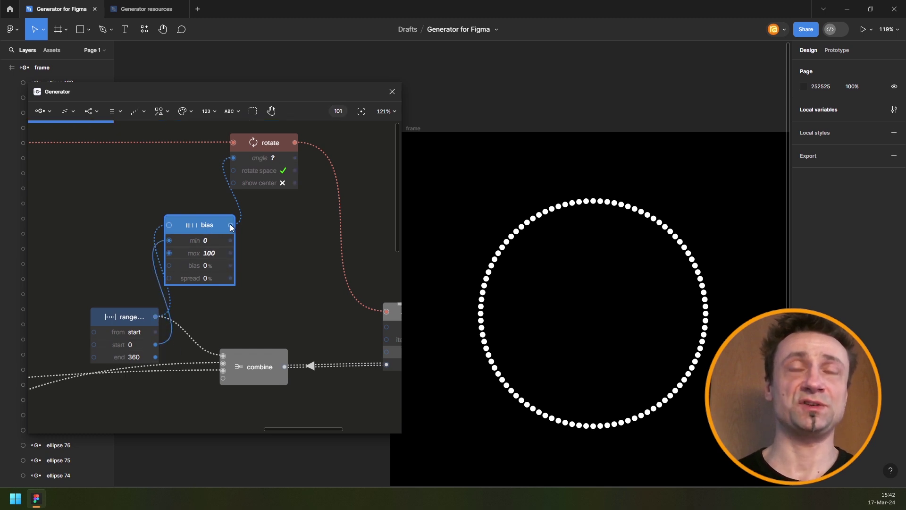
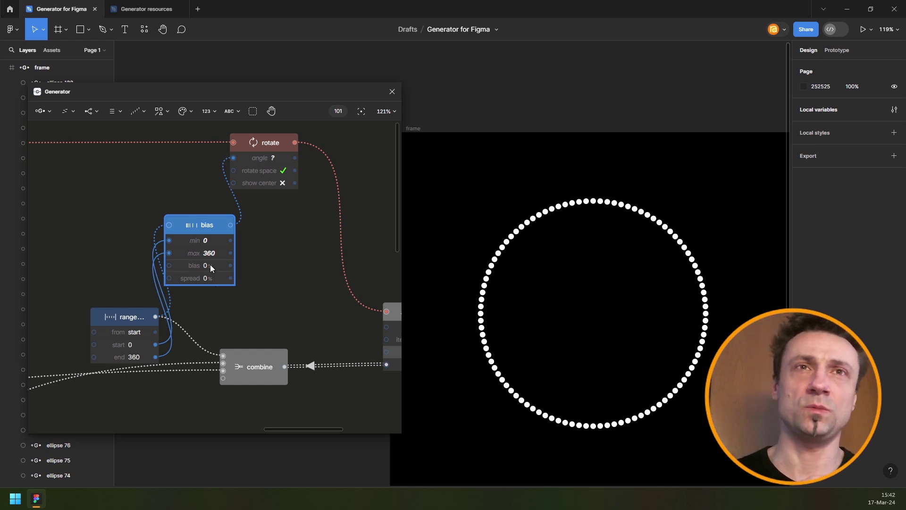
# - Try the bias node's bias at 23%, and reset it to 0%
pyautogui.write('7')
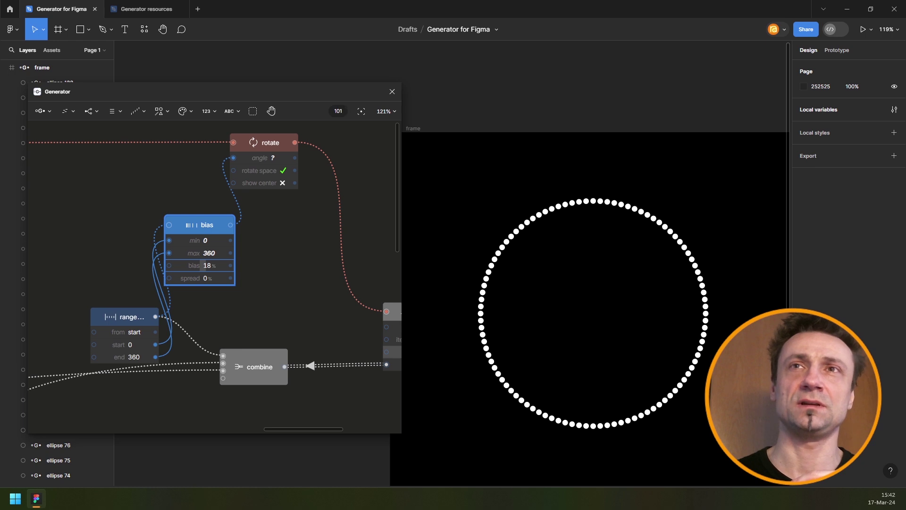
pyautogui.moveTo(207, 266); pyautogui.dragTo(208, 265)
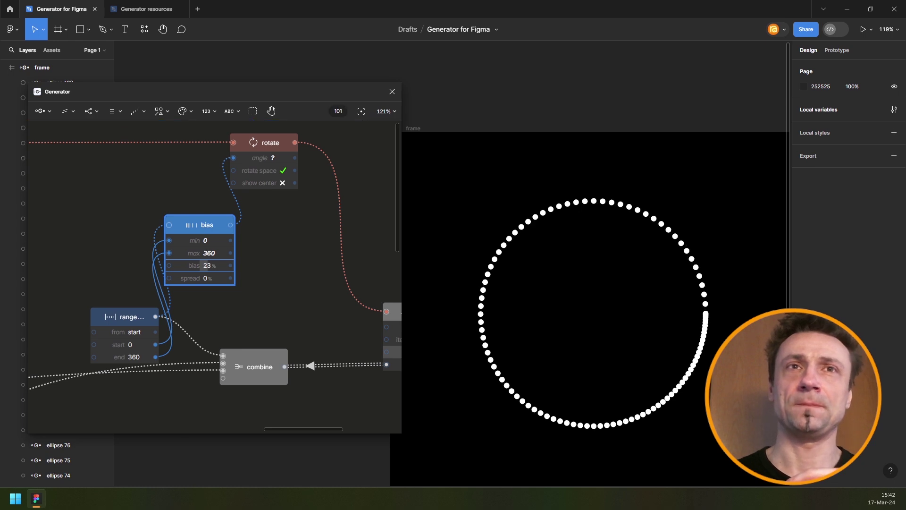
pyautogui.click(205, 267)
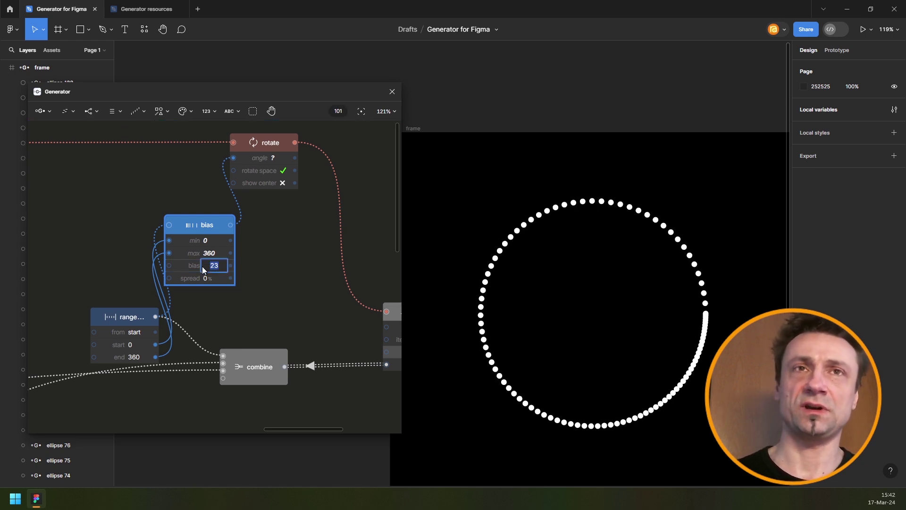
pyautogui.write('0')
pyautogui.press('Return')
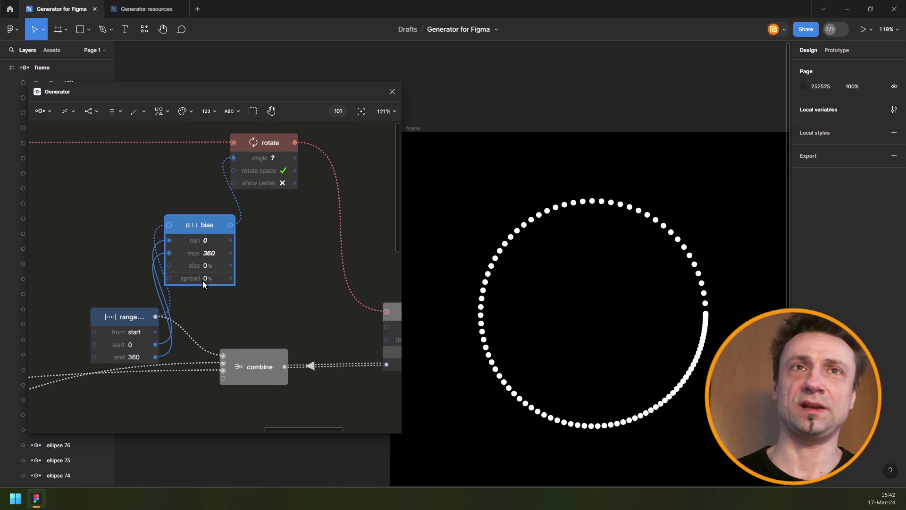
# - Set the bias node's spread to 44%
pyautogui.moveTo(203, 281); pyautogui.dragTo(216, 280)
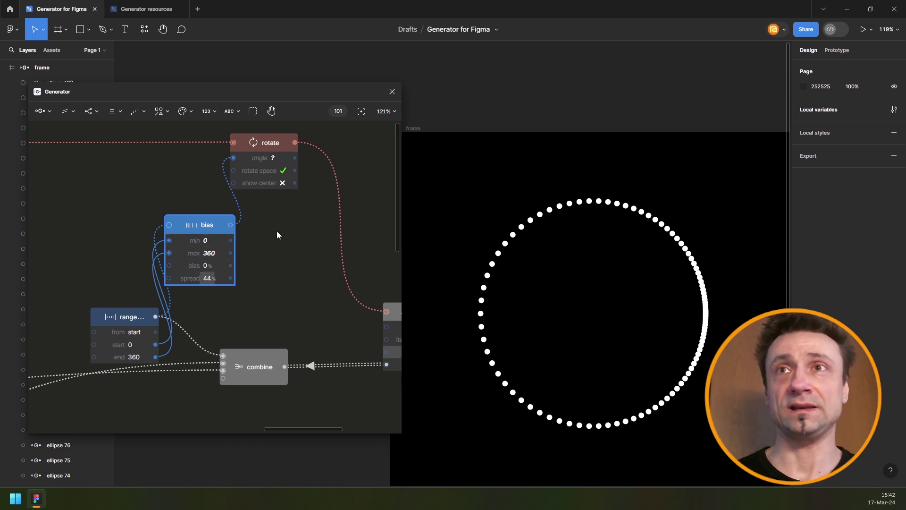
pyautogui.scroll(3, 277, 235)
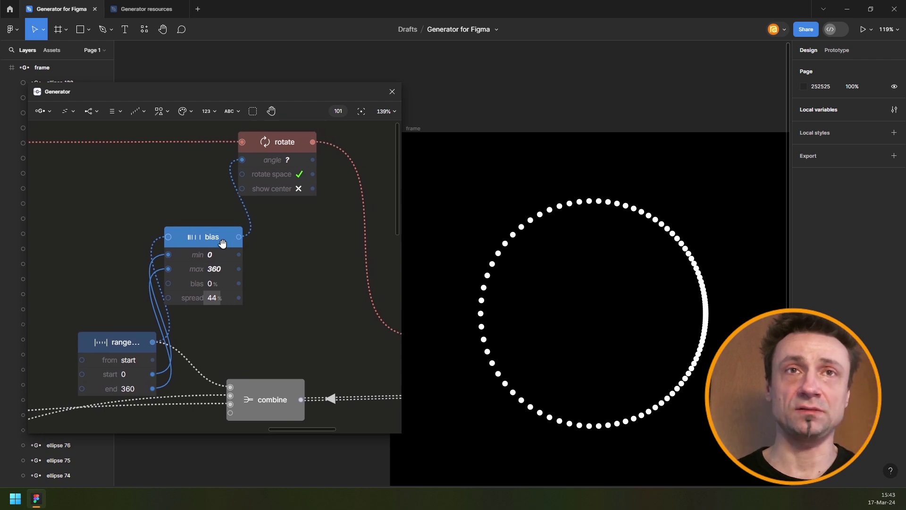
# - Add a rotate node between the repeat node and the frame, and set its angle to 90°
pyautogui.hscroll(5, 222, 243)
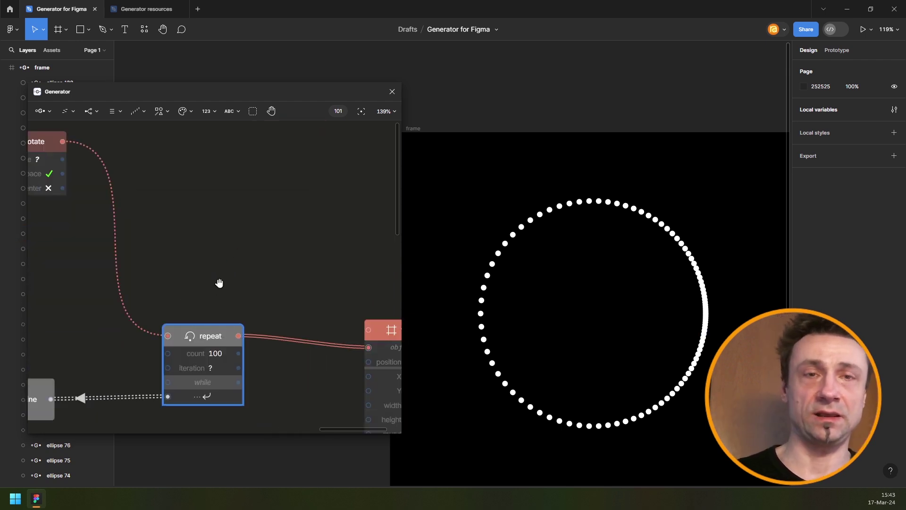
pyautogui.write('rota')
pyautogui.press('Return')
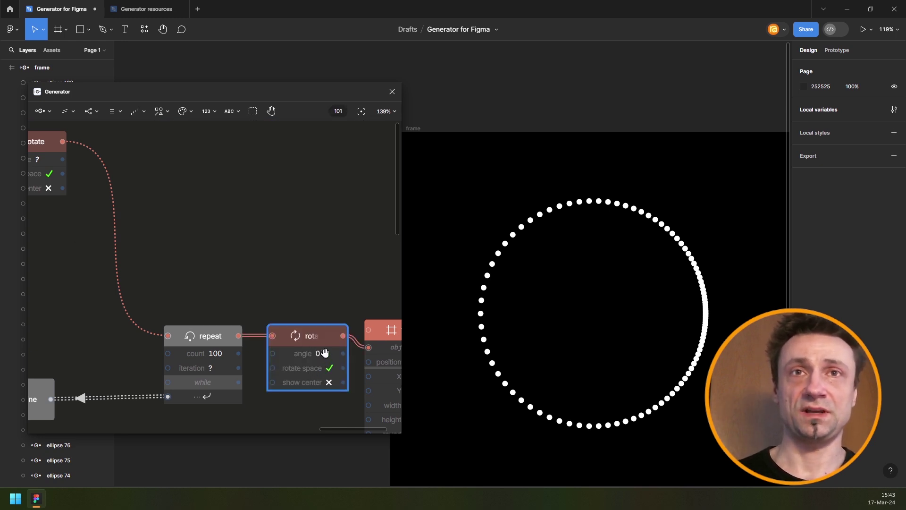
pyautogui.click(325, 354)
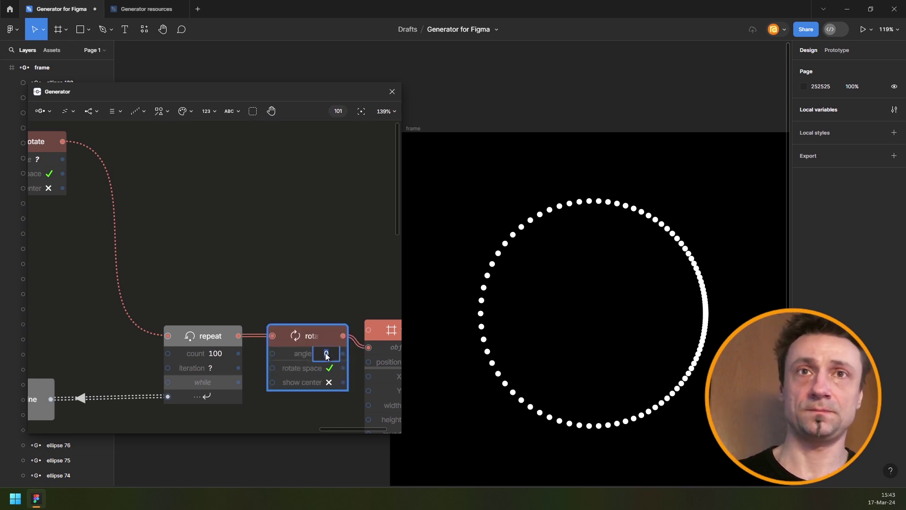
pyautogui.write('90')
pyautogui.press('Return')
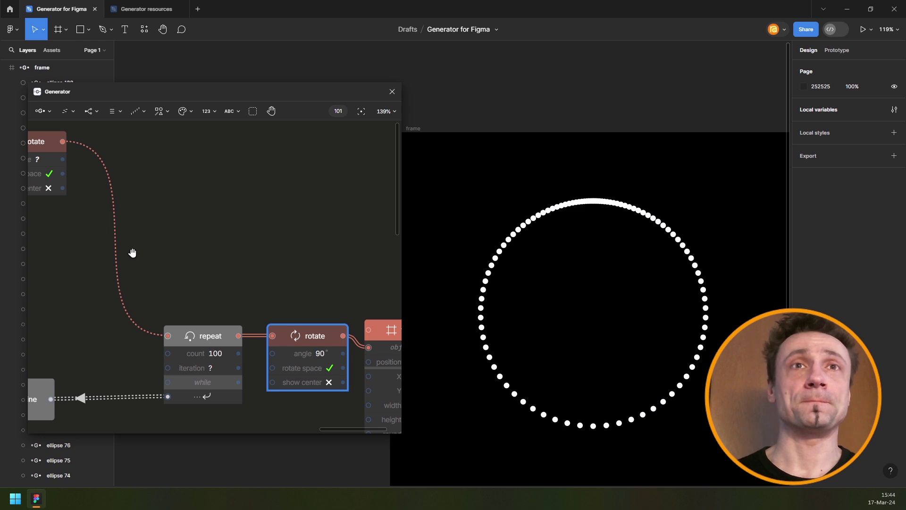
# - Re-enable the disabled layer blur node that feeds the ellipse's style
pyautogui.moveTo(132, 253); pyautogui.dragTo(305, 253)
pyautogui.moveTo(118, 239); pyautogui.dragTo(281, 250)
pyautogui.scroll(-5, 151, 247)
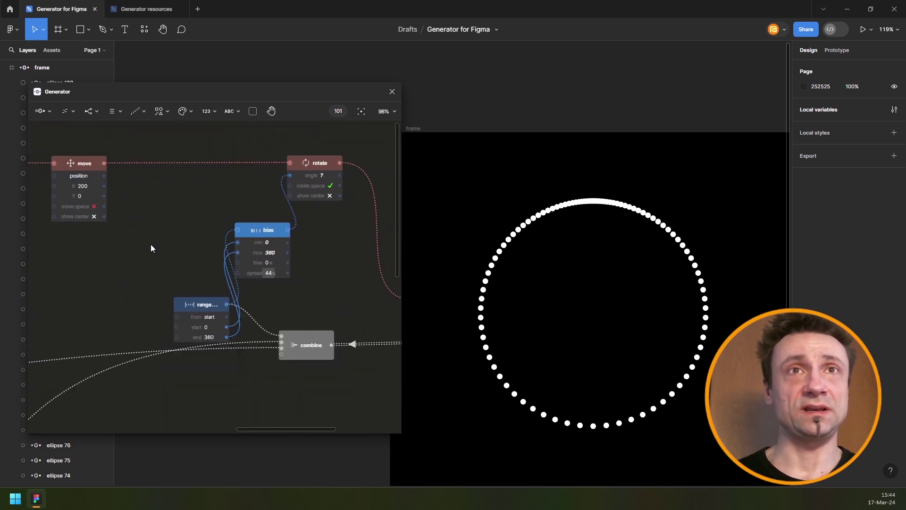
pyautogui.moveTo(48, 255); pyautogui.dragTo(207, 242)
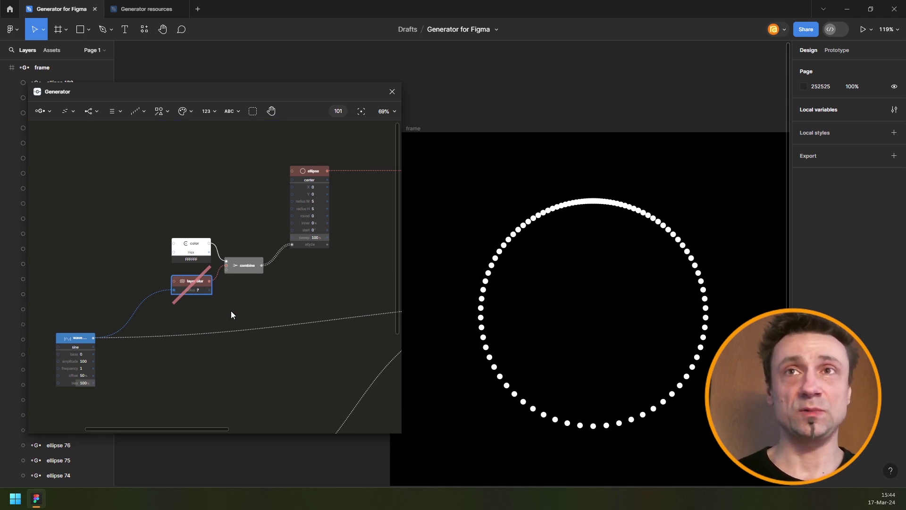
pyautogui.hotkey('ctrl', 'e')
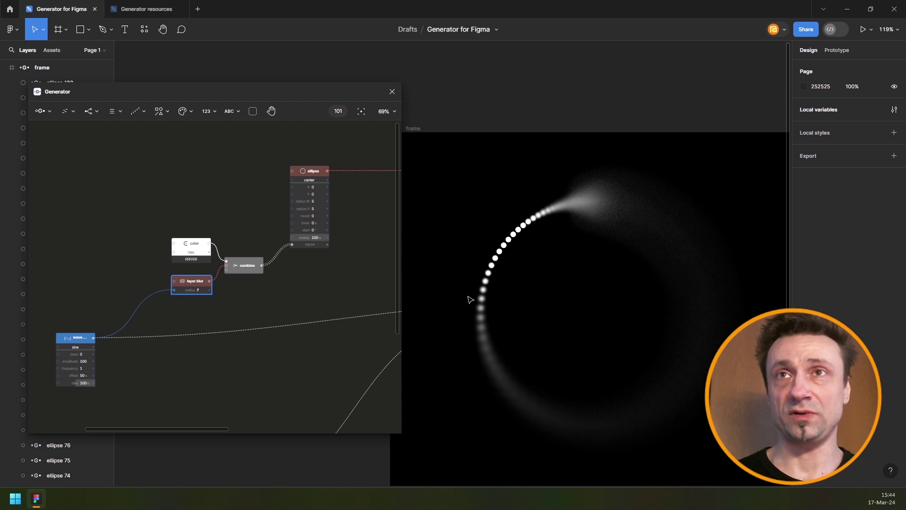
# - Set the sine wave node's offset to 75%
pyautogui.scroll(5, 141, 326)
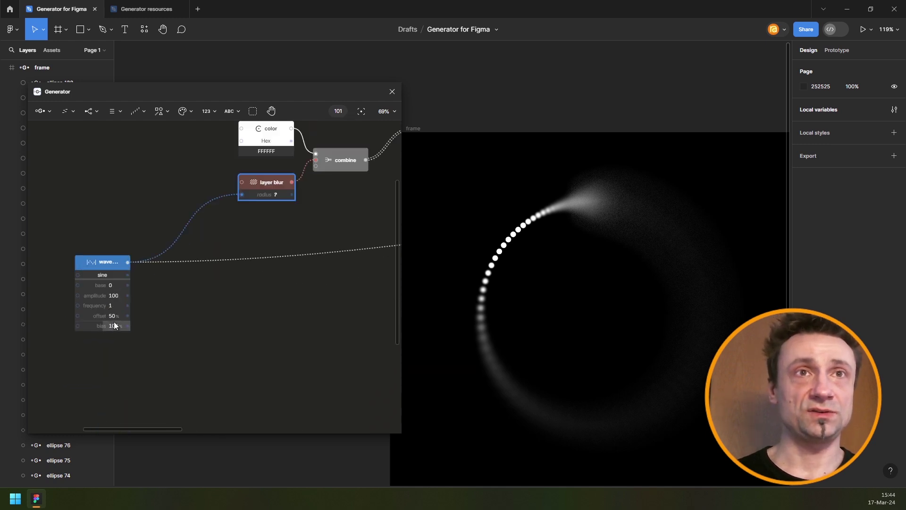
pyautogui.click(124, 318)
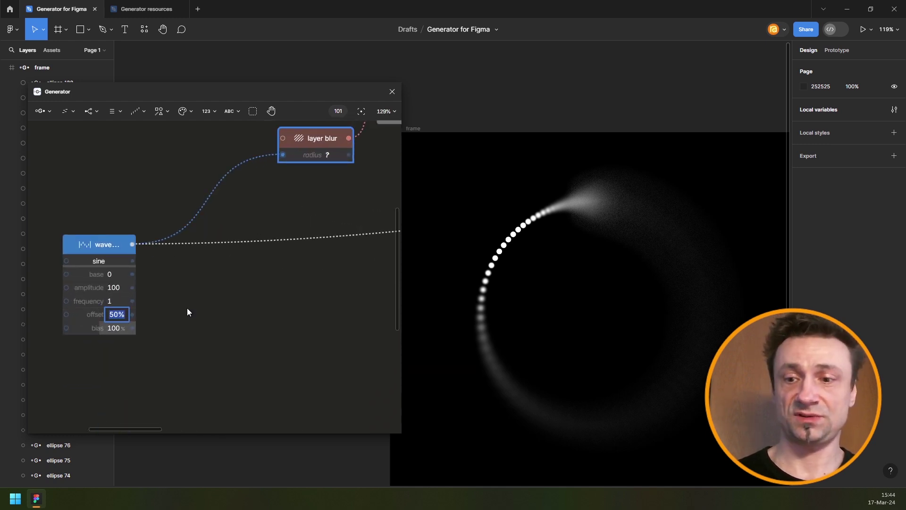
pyautogui.write('75')
pyautogui.press('Return')
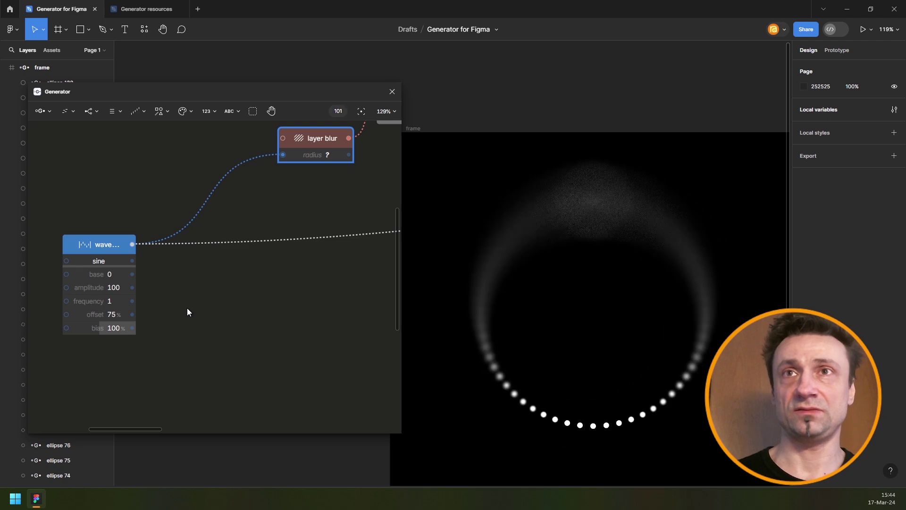
# - Set the sine wave node's offset to 25%
pyautogui.click(123, 319)
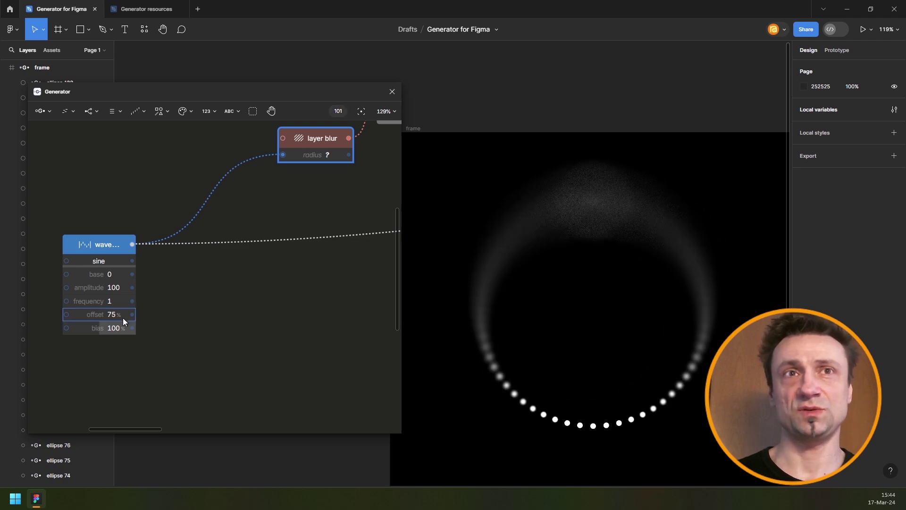
pyautogui.write('25')
pyautogui.press('Return')
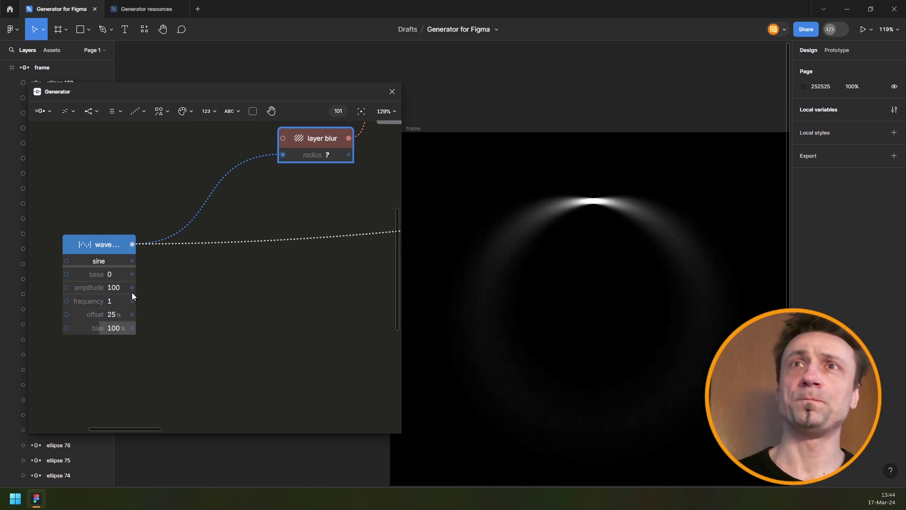
# - Try the wave node's bias at 71% and 62%, set it to 91%, and lower the amplitude to 53
pyautogui.moveTo(115, 329); pyautogui.dragTo(106, 329)
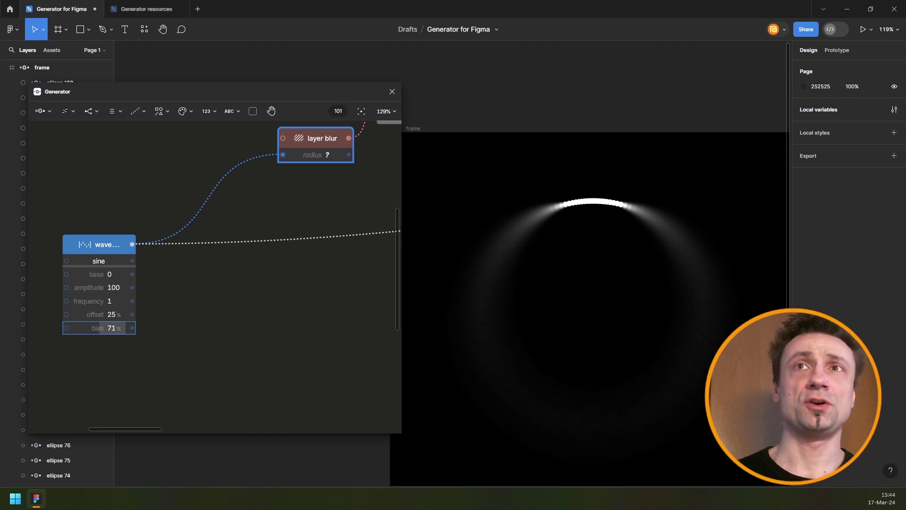
pyautogui.moveTo(102, 329); pyautogui.dragTo(97, 329)
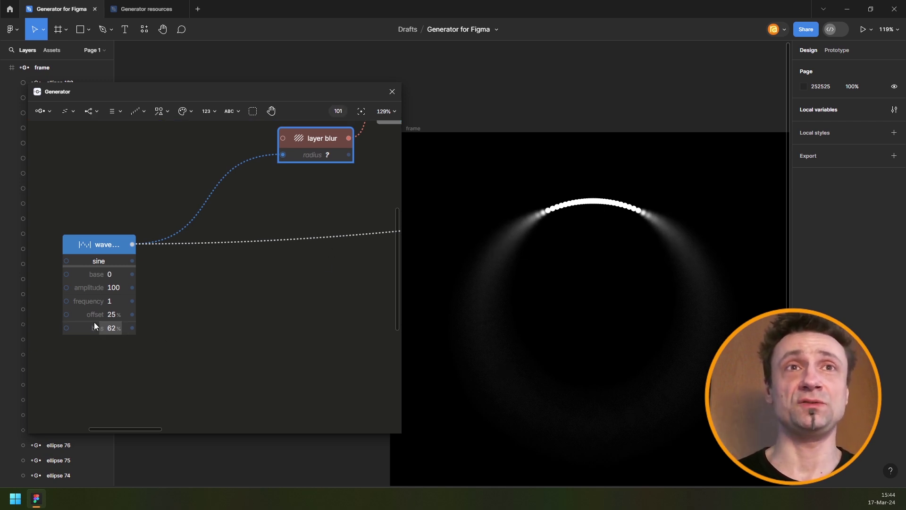
pyautogui.moveTo(94, 322); pyautogui.dragTo(115, 319)
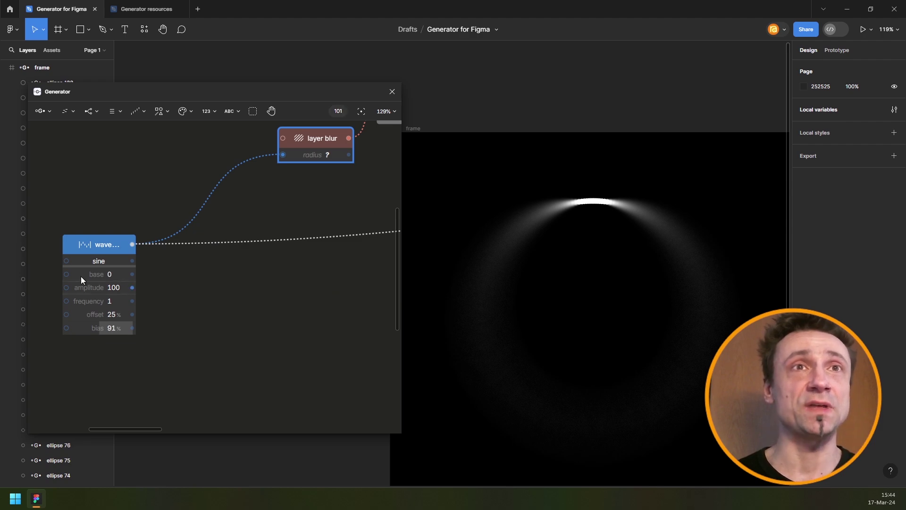
pyautogui.moveTo(111, 288); pyautogui.dragTo(93, 288)
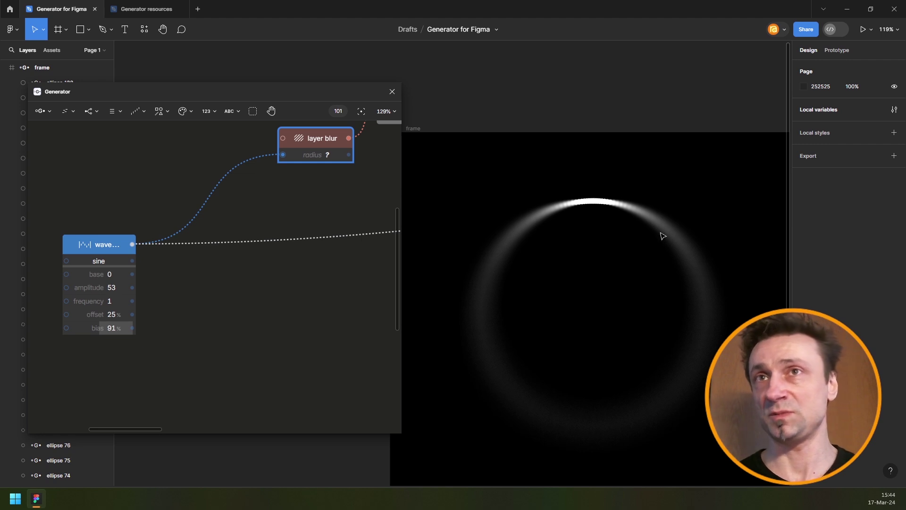
# - Inspect the blurred ring up close, and delete the wave node that drives the layer blur's radius
pyautogui.scroll(-2, 632, 336)
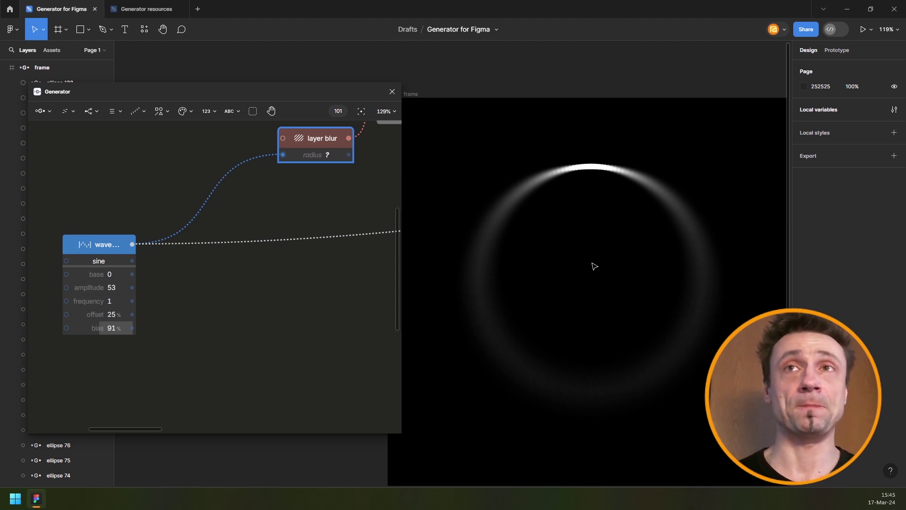
pyautogui.scroll(4, 590, 168)
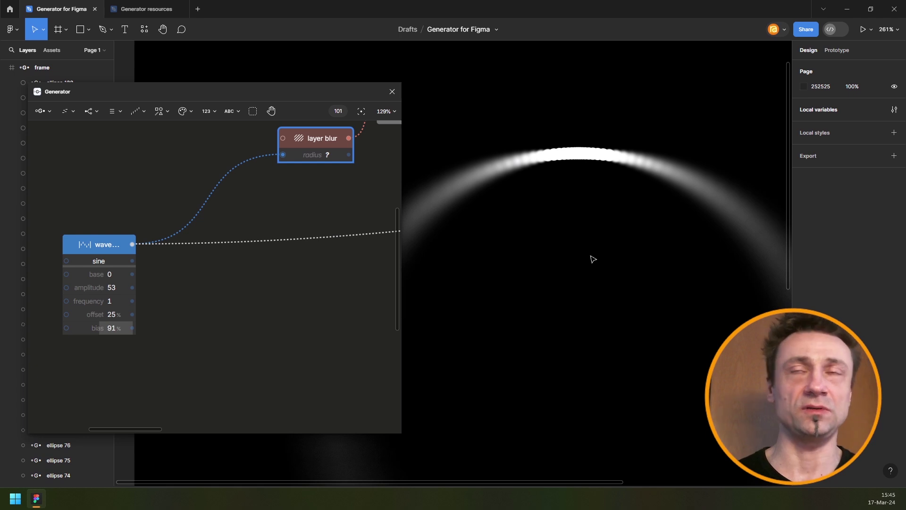
pyautogui.scroll(-5, 543, 283)
pyautogui.click(100, 244)
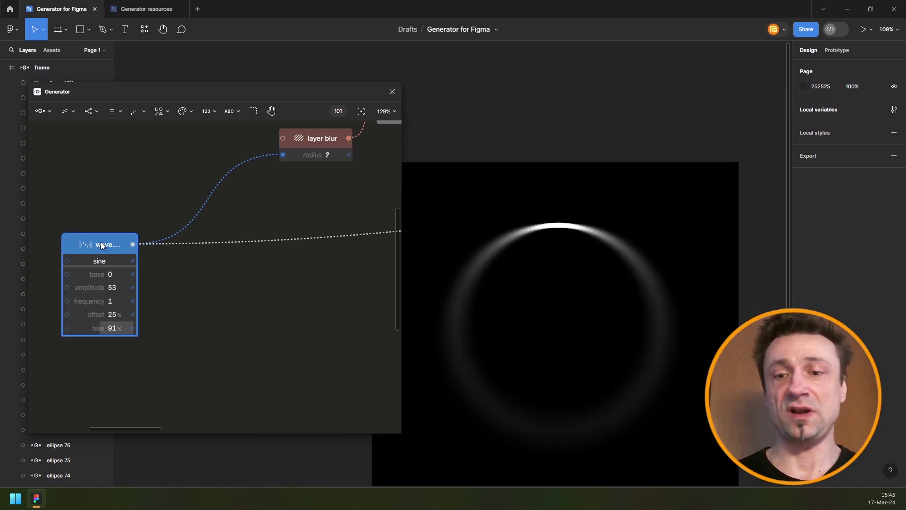
pyautogui.press('Delete')
# - Connect the 0 to 360 range node directly to the rotate node's angle, and delete the bias node
pyautogui.scroll(-4, 163, 215)
pyautogui.moveTo(232, 295); pyautogui.dragTo(81, 375)
pyautogui.moveTo(358, 240); pyautogui.dragTo(188, 319)
pyautogui.scroll(4, 220, 268)
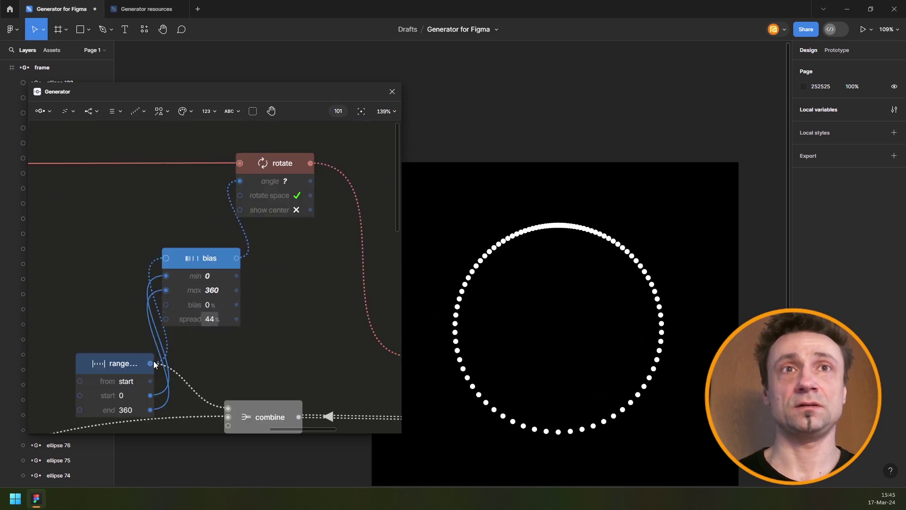
pyautogui.moveTo(151, 364); pyautogui.dragTo(247, 180)
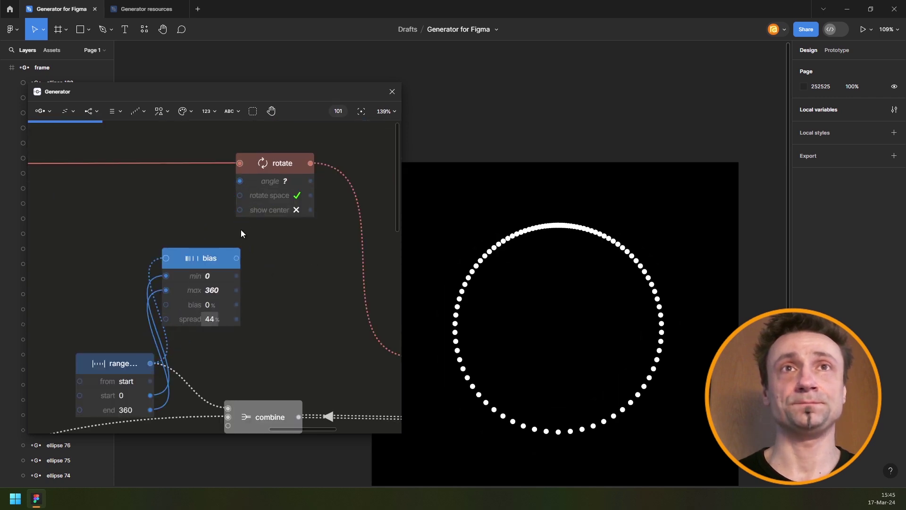
pyautogui.click(205, 263)
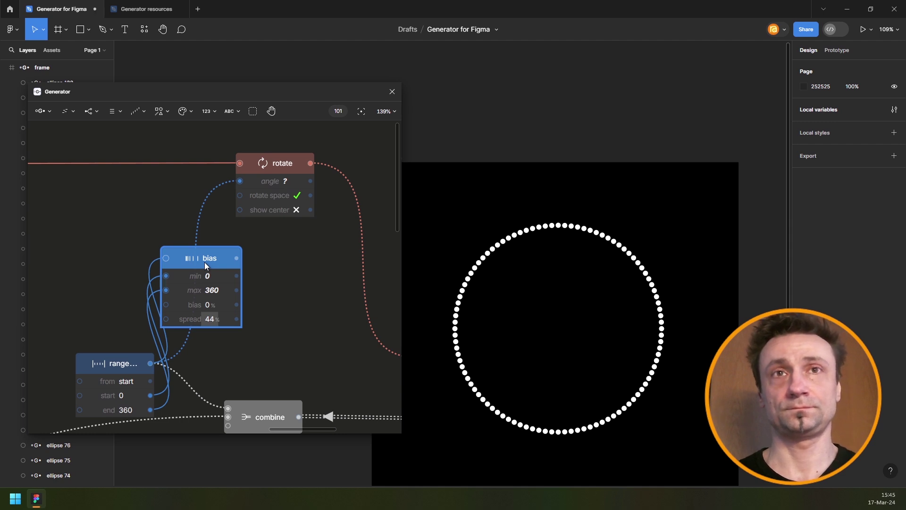
pyautogui.press('Delete')
# - Connect the interpolate node's output to the layer blur node's radius
pyautogui.scroll(-5, 254, 275)
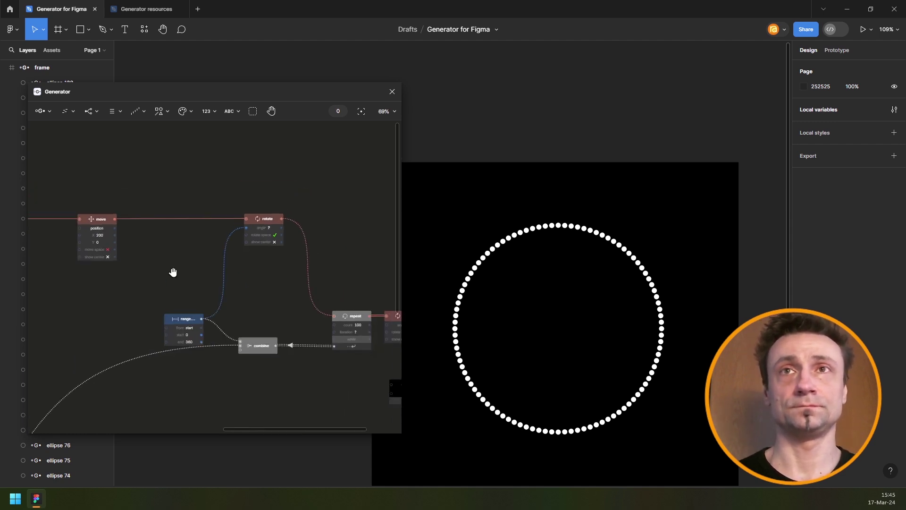
pyautogui.moveTo(173, 272); pyautogui.dragTo(320, 222)
pyautogui.moveTo(169, 293); pyautogui.dragTo(257, 212)
pyautogui.moveTo(196, 345); pyautogui.dragTo(245, 171)
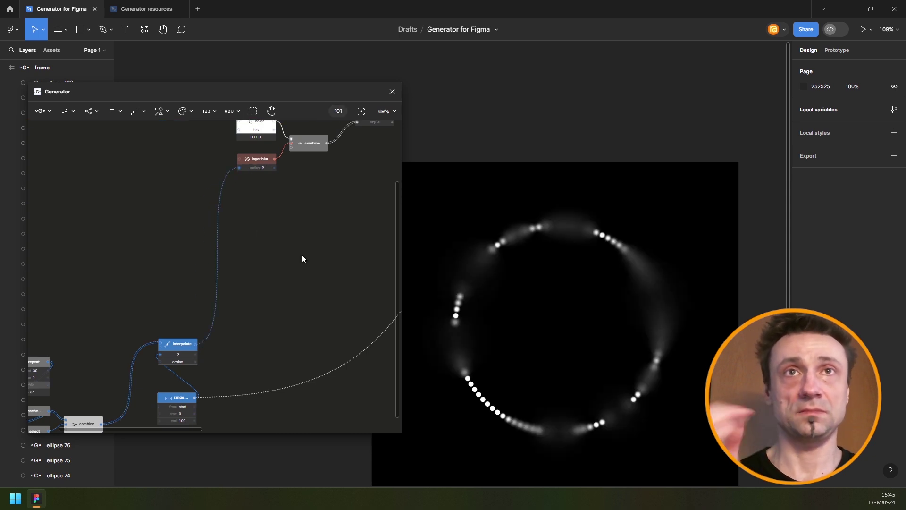
# - Set the count of the repeat node fed by the random node to 10
pyautogui.moveTo(283, 312); pyautogui.dragTo(279, 203)
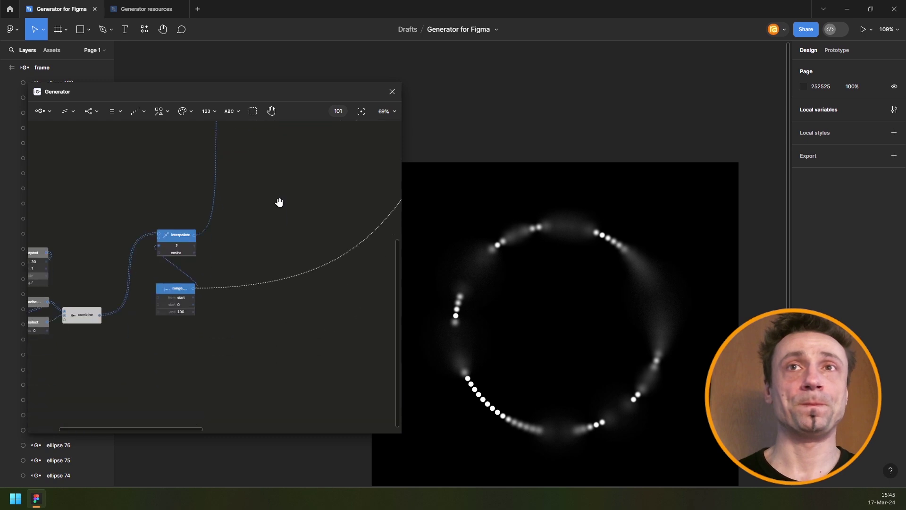
pyautogui.moveTo(232, 242); pyautogui.dragTo(242, 237)
pyautogui.moveTo(140, 271); pyautogui.dragTo(260, 244)
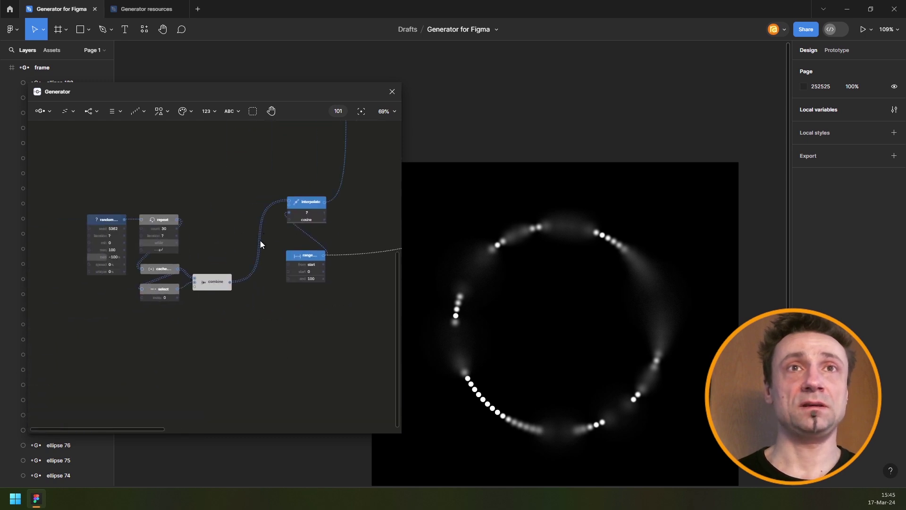
pyautogui.scroll(5, 169, 242)
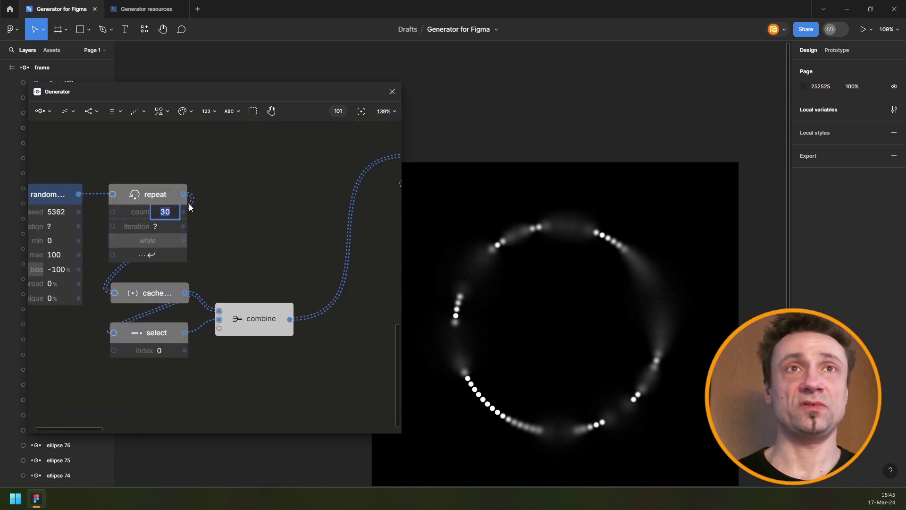
pyautogui.write('10')
pyautogui.press('Return')
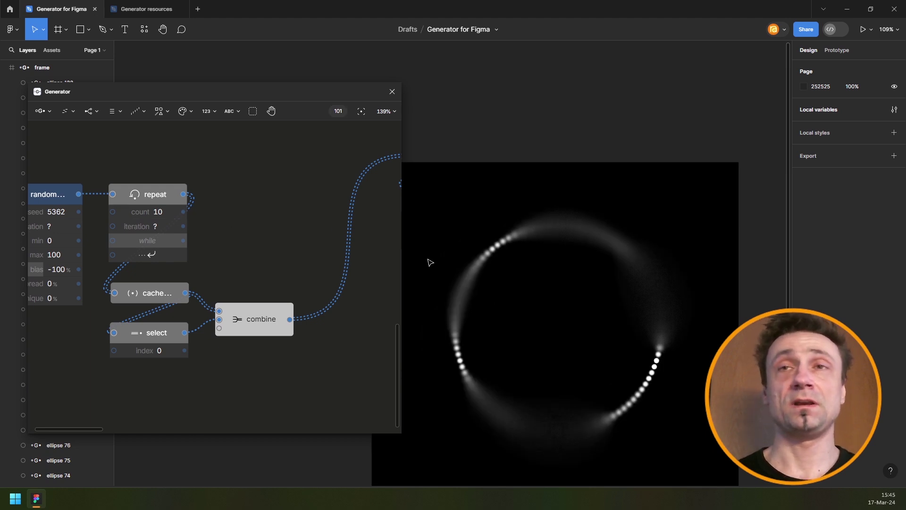
# - Try the ellipse node's radius H at 29
pyautogui.scroll(-5, 307, 221)
pyautogui.moveTo(321, 200); pyautogui.dragTo(209, 271)
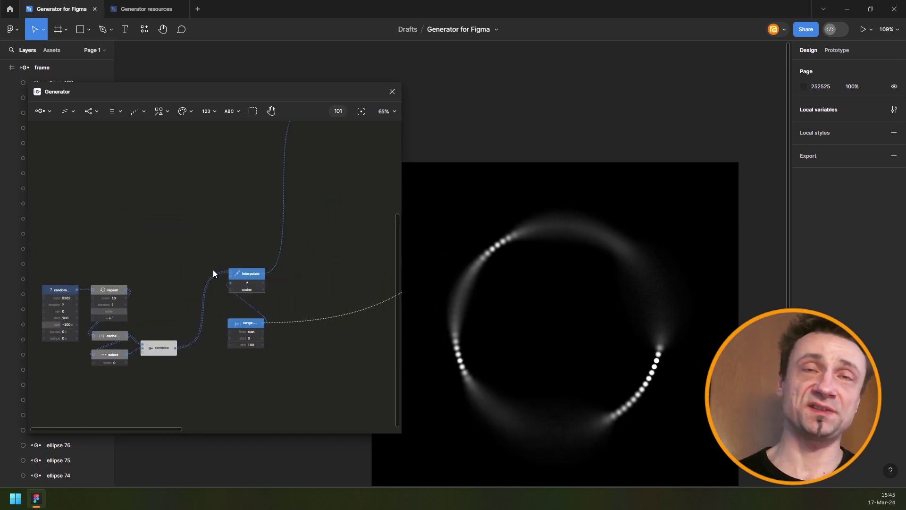
pyautogui.moveTo(312, 187); pyautogui.dragTo(184, 365)
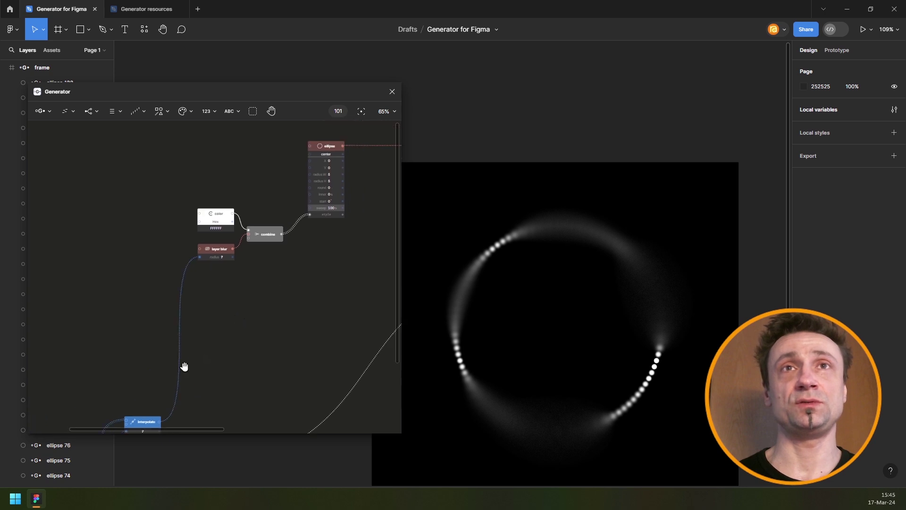
pyautogui.moveTo(347, 157); pyautogui.dragTo(253, 246)
pyautogui.scroll(5, 253, 245)
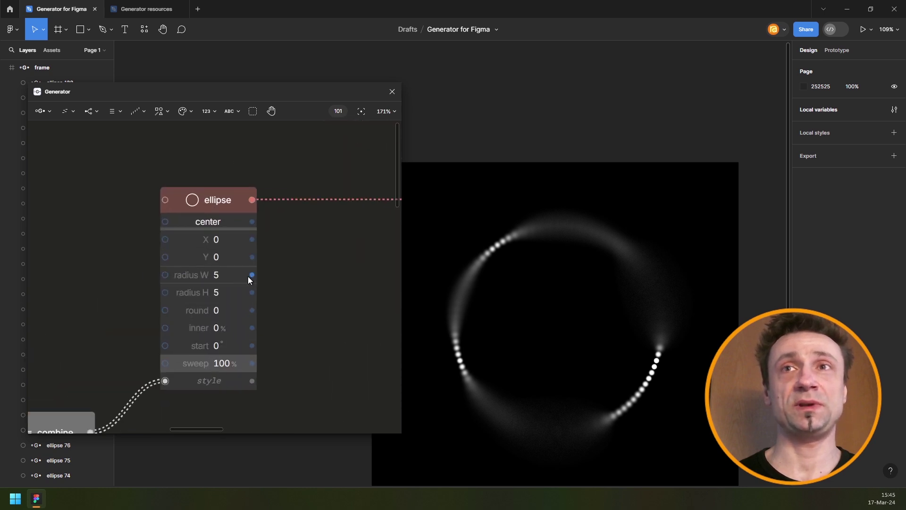
pyautogui.click(221, 291)
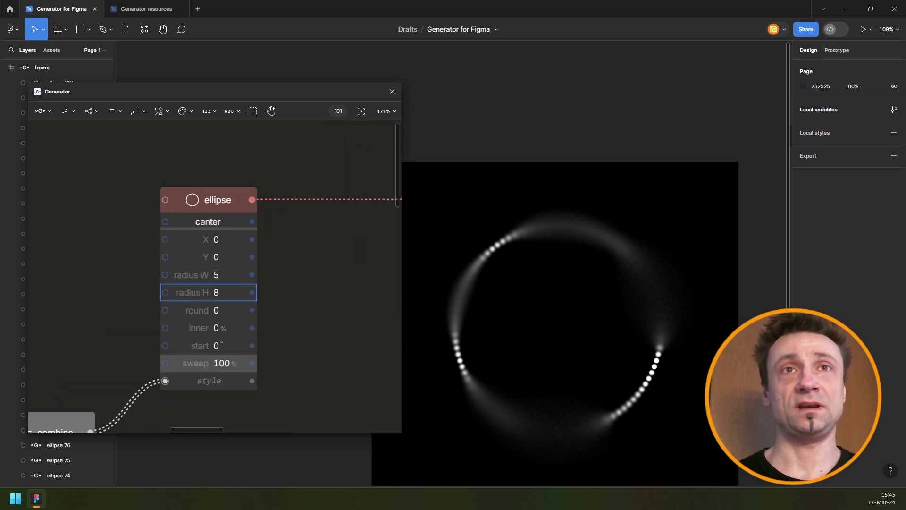
pyautogui.write('29')
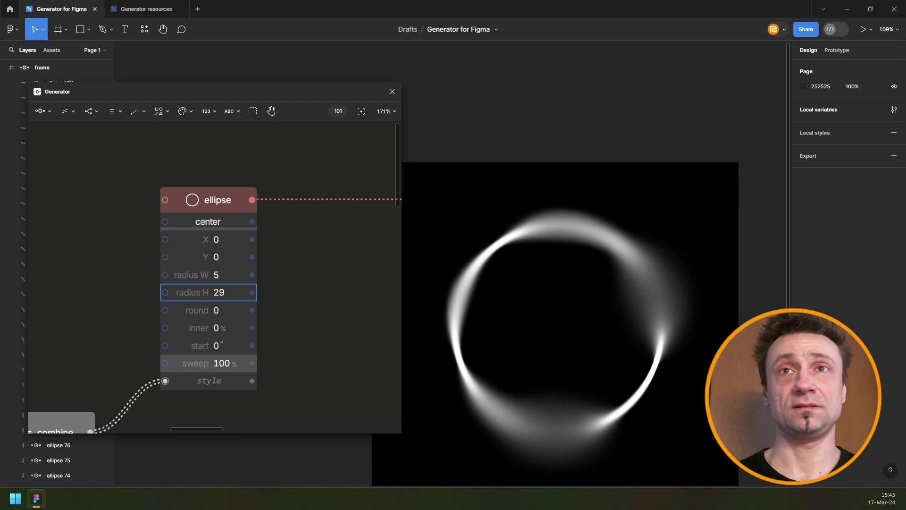
# - Reset the ellipse node's radius H to 5, and set its radius W to 25
pyautogui.click(220, 290)
pyautogui.write('5')
pyautogui.press('Return')
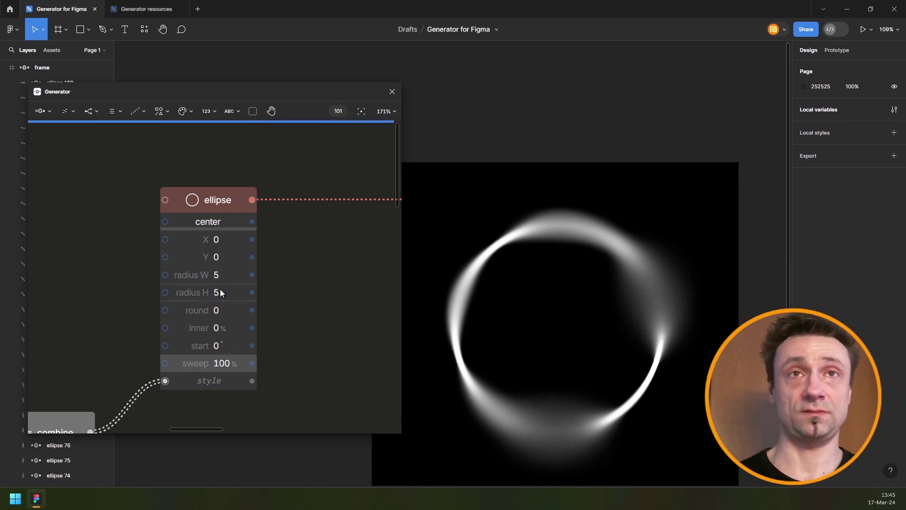
pyautogui.write('2')
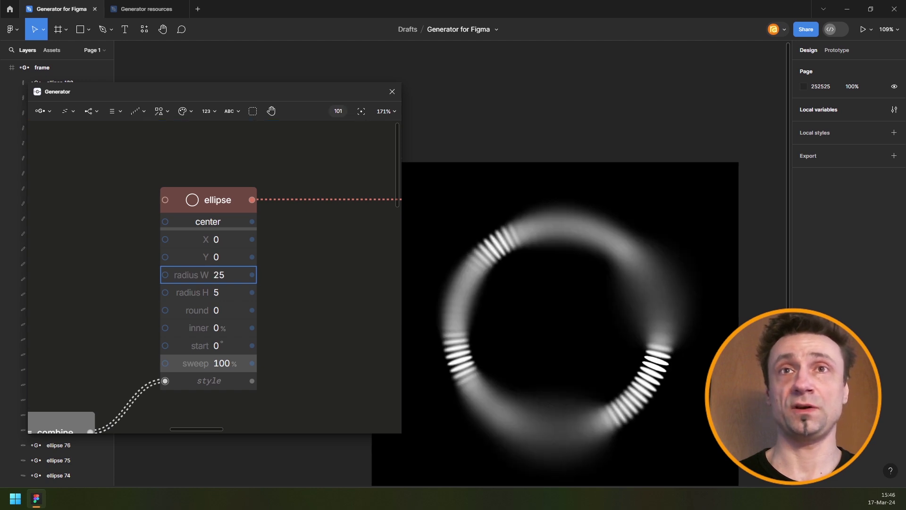
# - Set the ellipse node's radius W to 69
pyautogui.write('69')
pyautogui.press('Return')
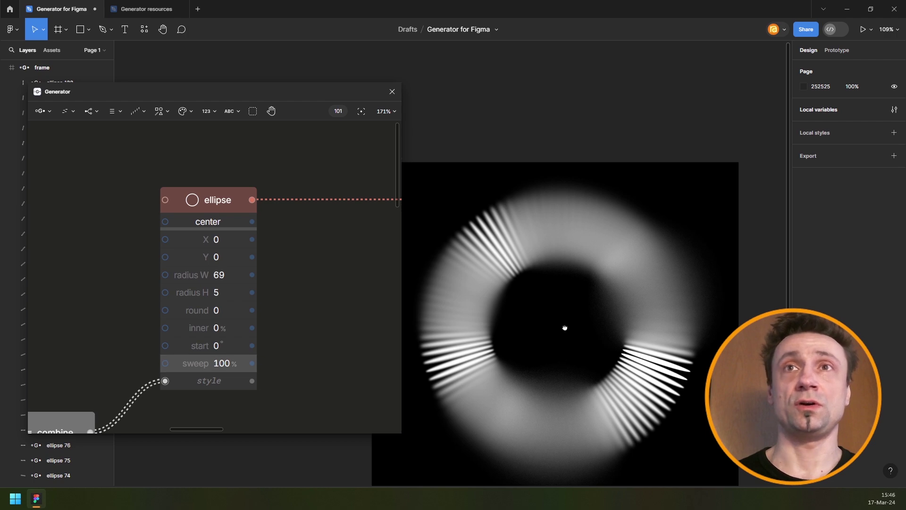
pyautogui.moveTo(565, 328); pyautogui.dragTo(586, 287)
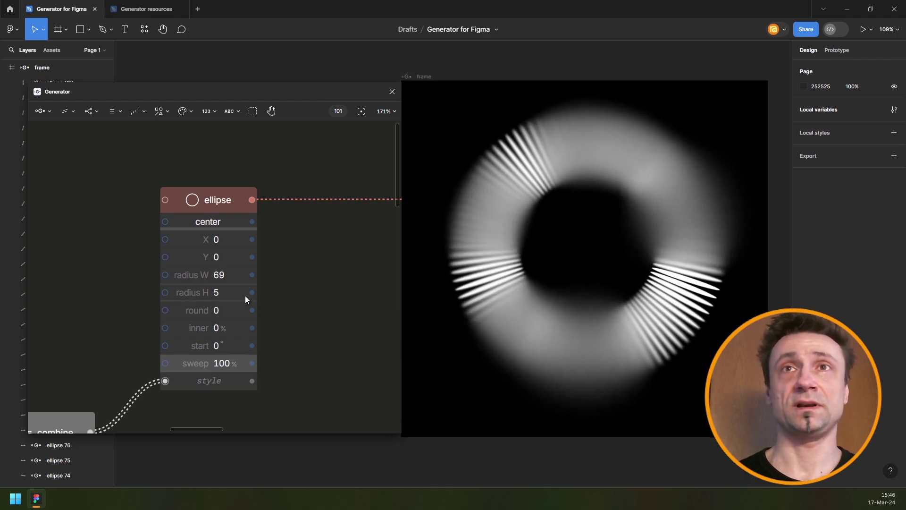
# - Duplicate the seven-node random-to-interpolate chain twice and place the two copies one above the other over the original
pyautogui.scroll(-5, 244, 296)
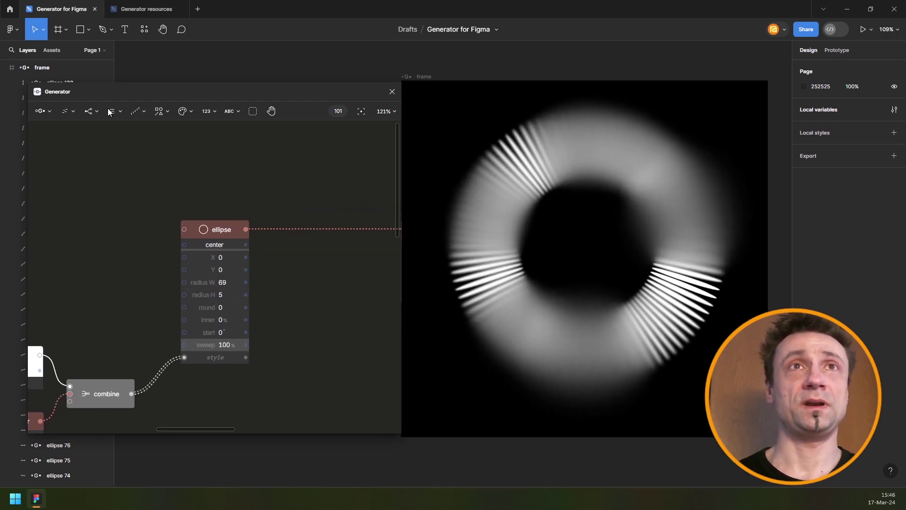
pyautogui.click(135, 110)
pyautogui.scroll(-15, 293, 217)
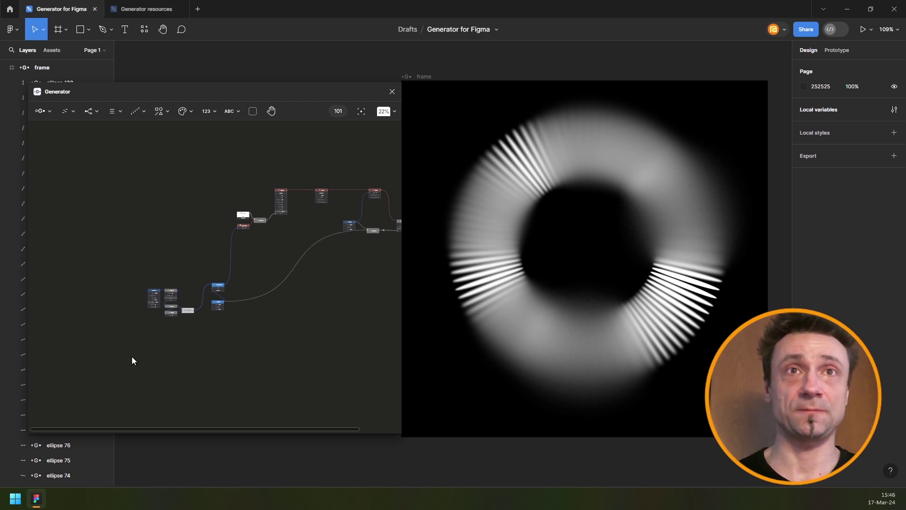
pyautogui.scroll(7, 132, 359)
pyautogui.moveTo(258, 315); pyautogui.dragTo(141, 334)
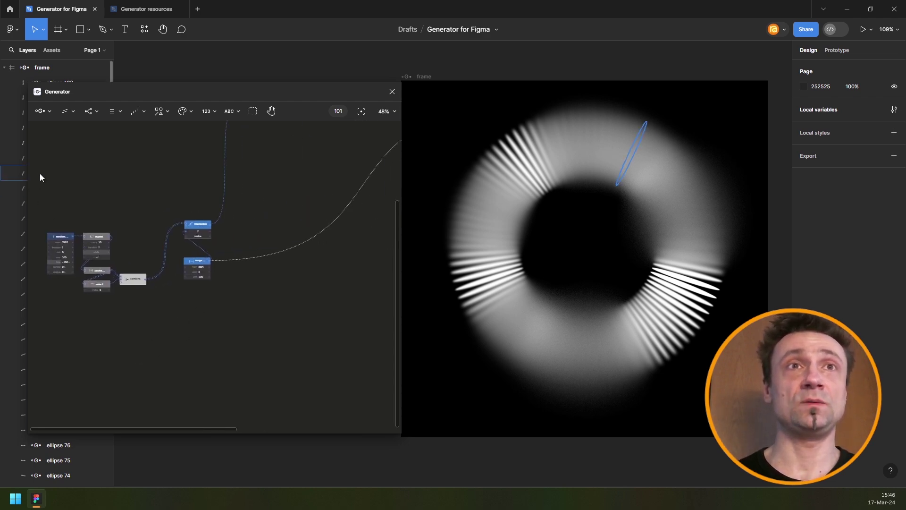
pyautogui.moveTo(40, 173); pyautogui.dragTo(270, 329)
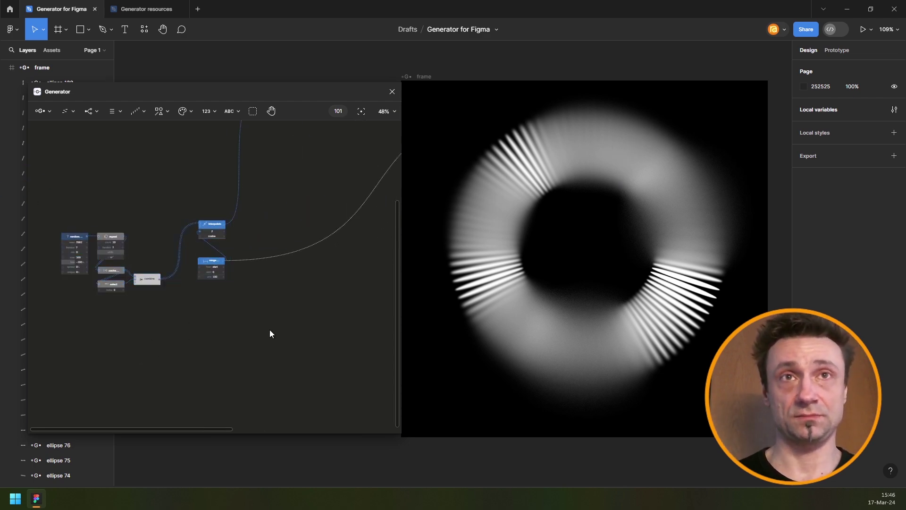
pyautogui.hotkey('ctrl', 'd')
pyautogui.moveTo(228, 228)
pyautogui.mouseDown()
pyautogui.moveTo(223, 309)
pyautogui.moveTo(213, 135)
pyautogui.moveTo(213, 218)
pyautogui.mouseUp()
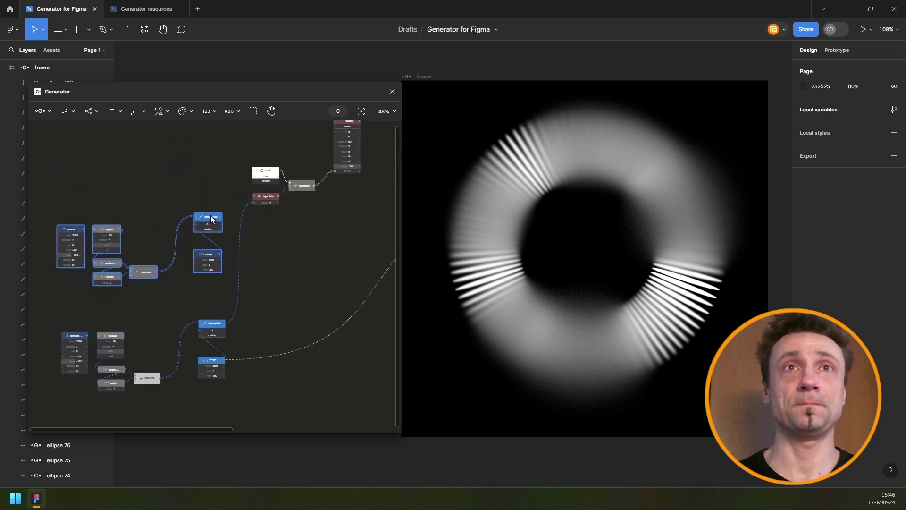
pyautogui.hotkey('ctrl', 'd')
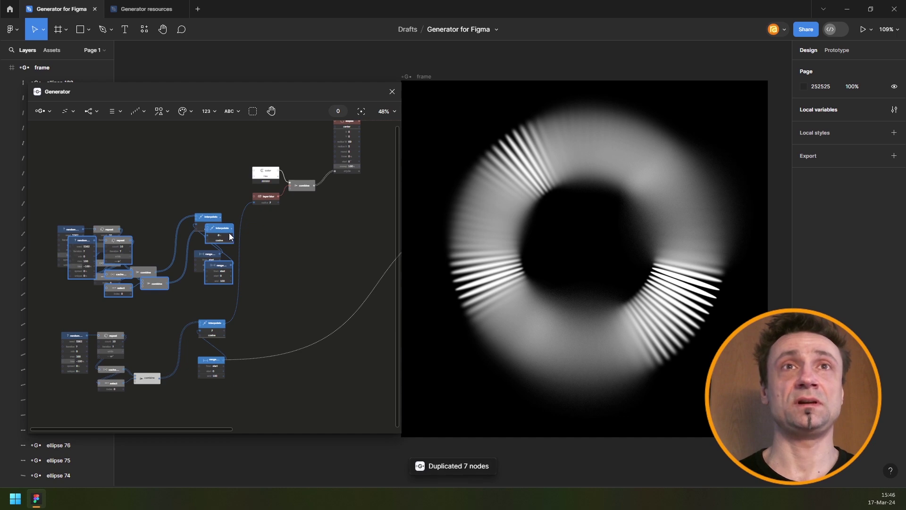
pyautogui.moveTo(226, 234); pyautogui.dragTo(212, 199)
# - Connect the range nodes of both copied chains to the combine node linked to the ring's repeat node
pyautogui.moveTo(306, 339); pyautogui.dragTo(234, 301)
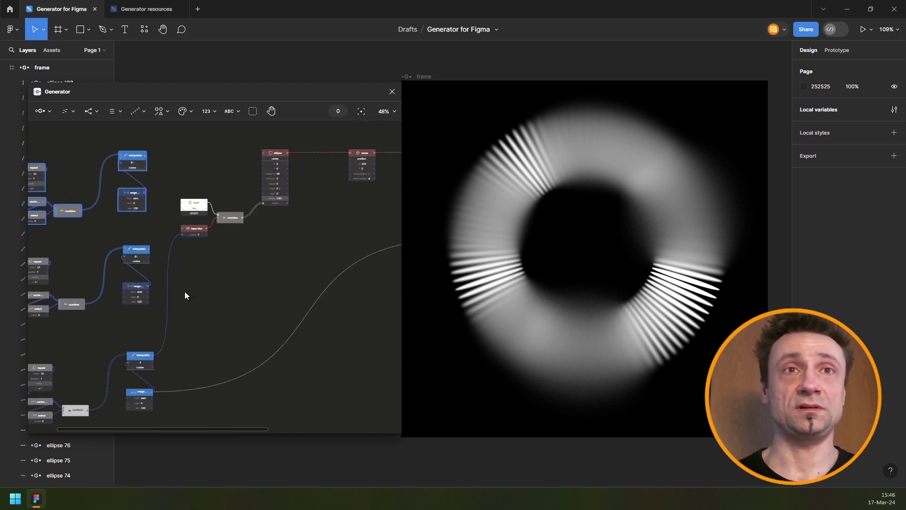
pyautogui.moveTo(149, 285); pyautogui.dragTo(333, 240)
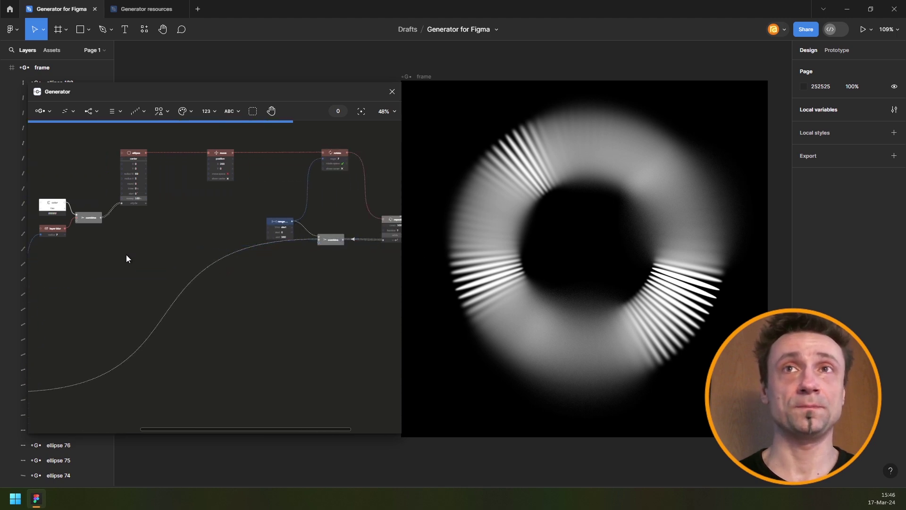
pyautogui.moveTo(126, 254); pyautogui.dragTo(298, 253)
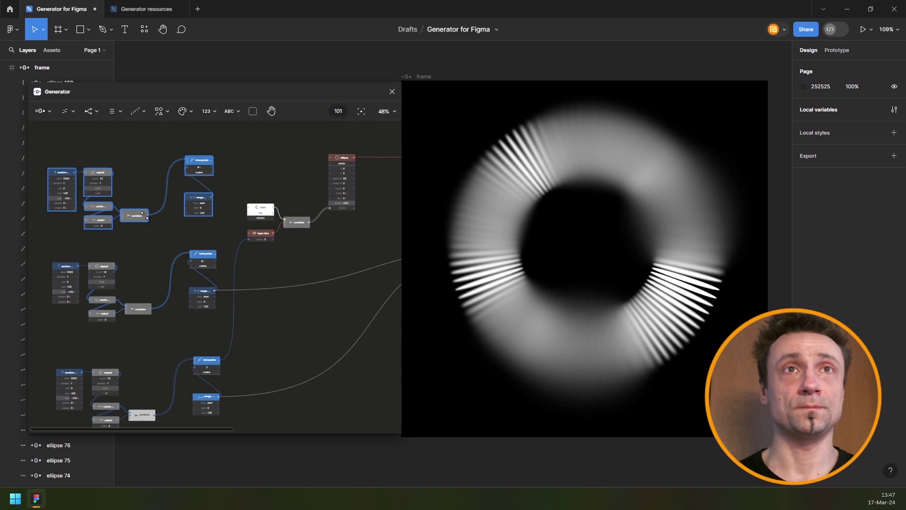
pyautogui.moveTo(145, 214); pyautogui.dragTo(264, 263)
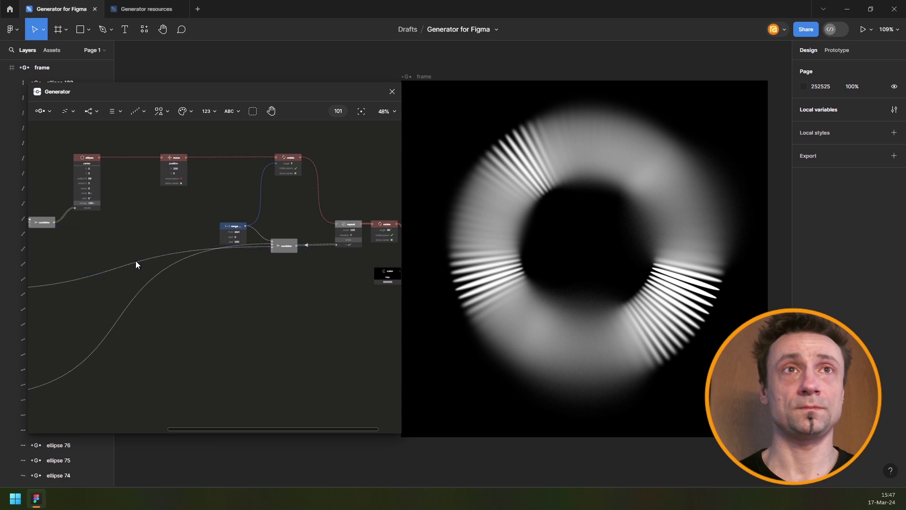
pyautogui.moveTo(221, 241); pyautogui.dragTo(422, 244)
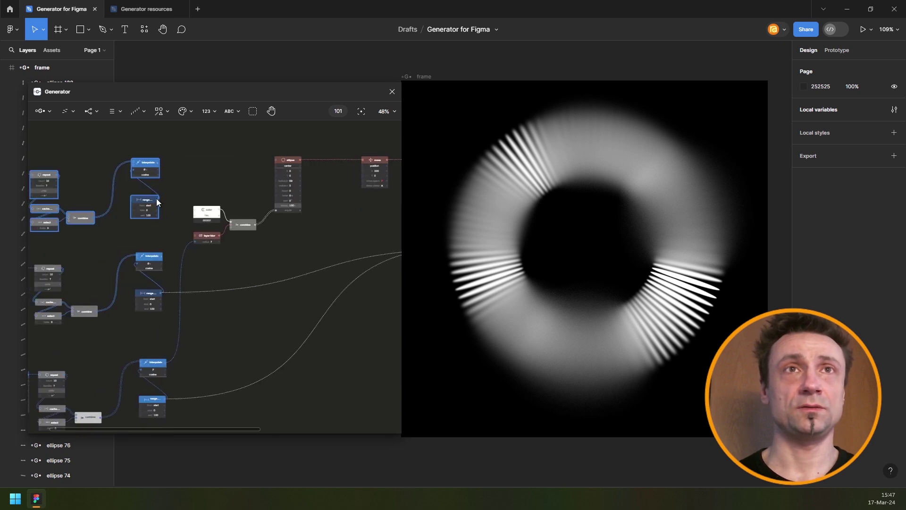
pyautogui.moveTo(158, 200); pyautogui.dragTo(313, 249)
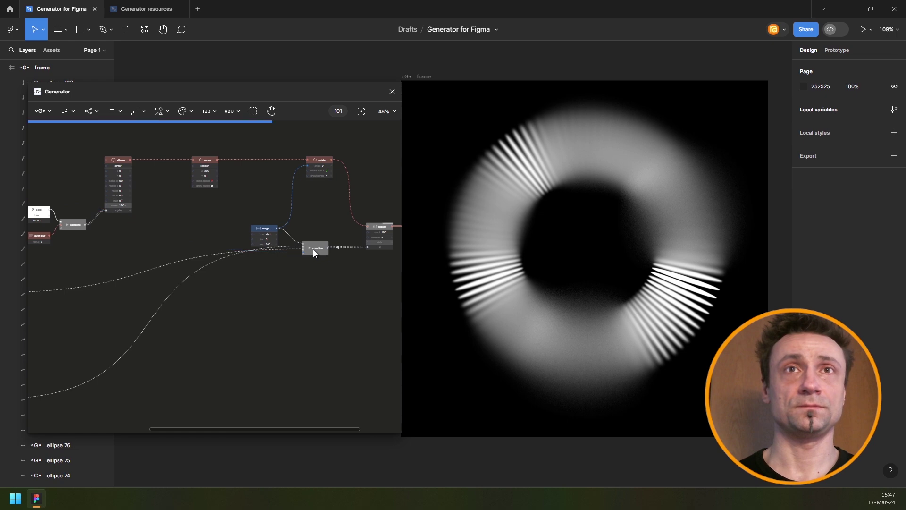
pyautogui.moveTo(240, 247); pyautogui.dragTo(374, 224)
pyautogui.moveTo(246, 179); pyautogui.dragTo(320, 205)
pyautogui.moveTo(247, 177); pyautogui.dragTo(299, 184)
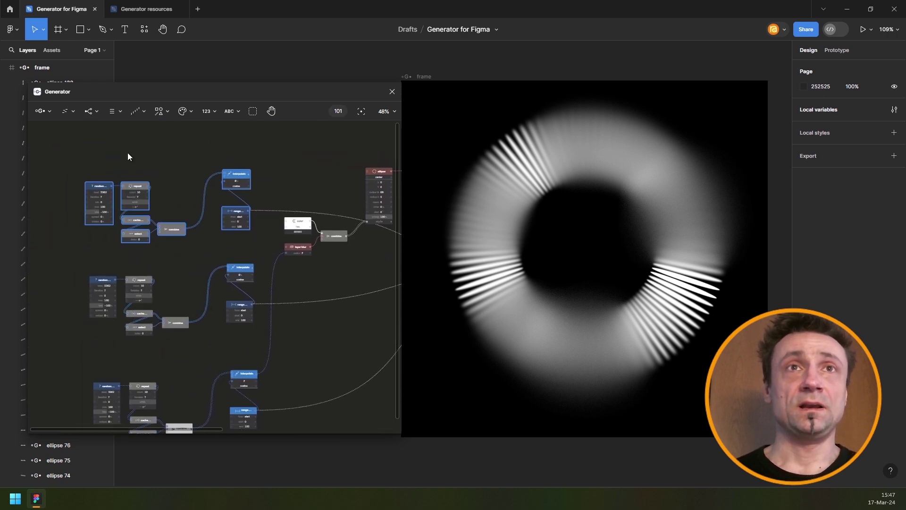
# - Set the uppermost chain's random node to bias 0% and max 69
pyautogui.moveTo(139, 160); pyautogui.dragTo(157, 156)
pyautogui.scroll(1, 213, 193)
pyautogui.moveTo(229, 194); pyautogui.dragTo(51, 204)
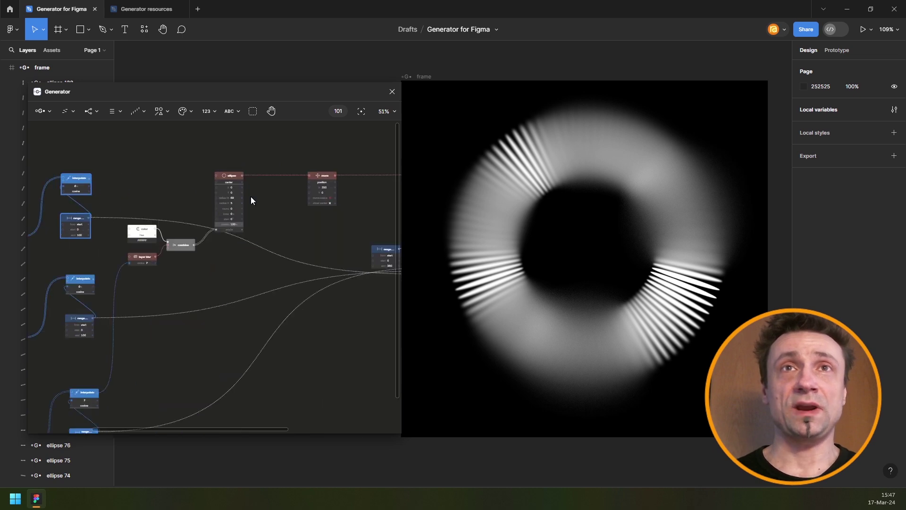
pyautogui.scroll(8, 250, 196)
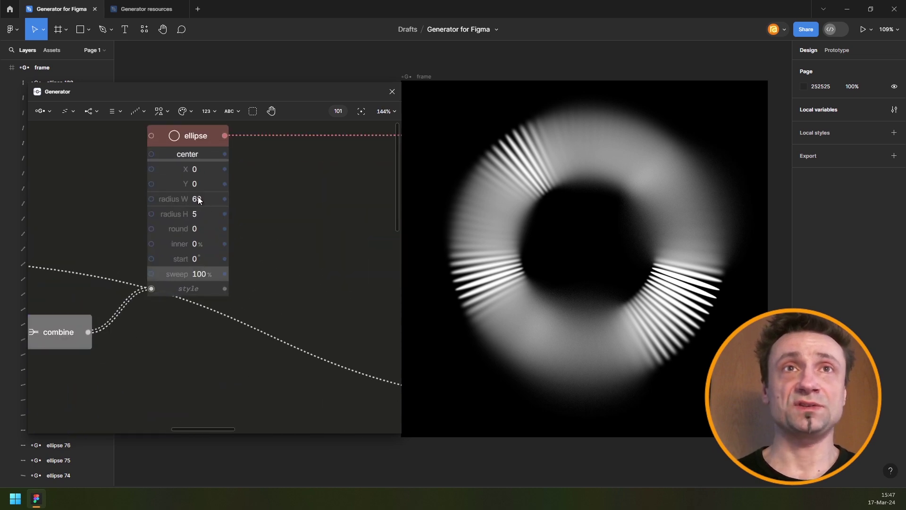
pyautogui.scroll(-4, 145, 186)
pyautogui.moveTo(158, 190); pyautogui.dragTo(323, 193)
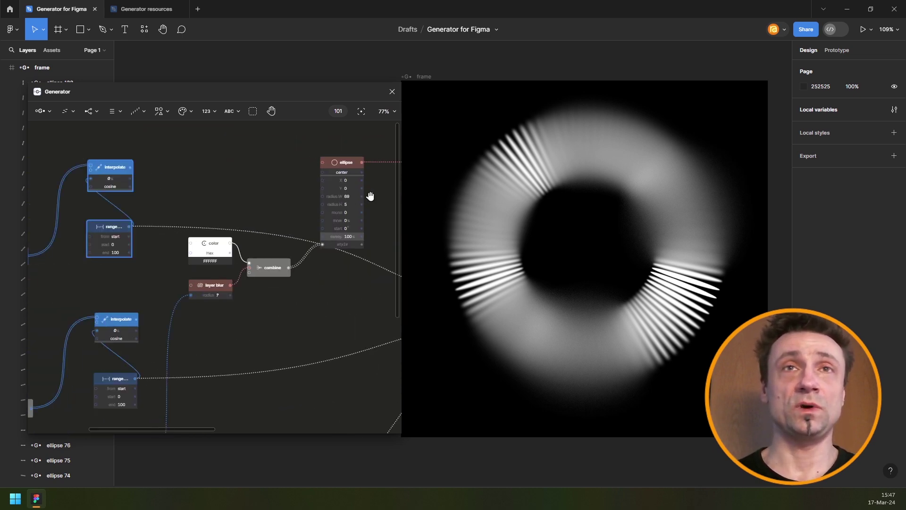
pyautogui.moveTo(184, 194); pyautogui.dragTo(283, 202)
pyautogui.moveTo(178, 199); pyautogui.dragTo(294, 184)
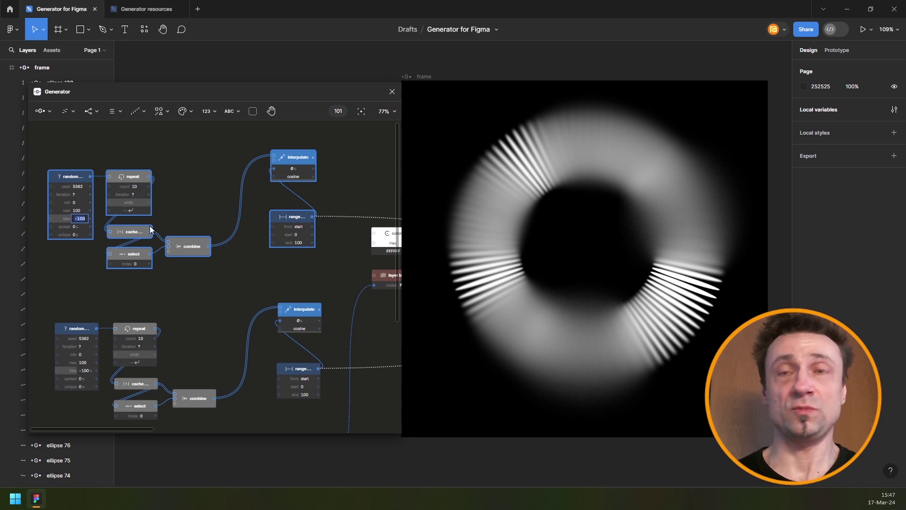
pyautogui.write('0')
pyautogui.press('Return')
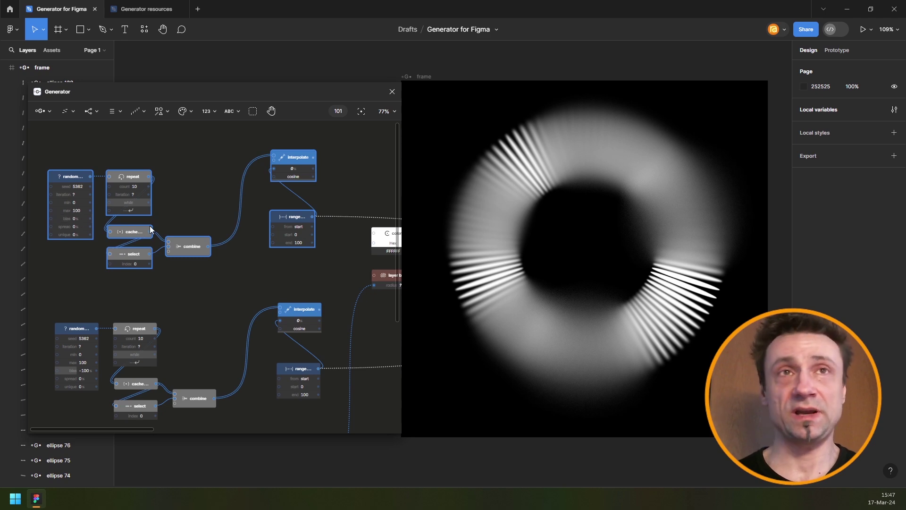
pyautogui.click(82, 214)
pyautogui.write('69')
pyautogui.press('Return')
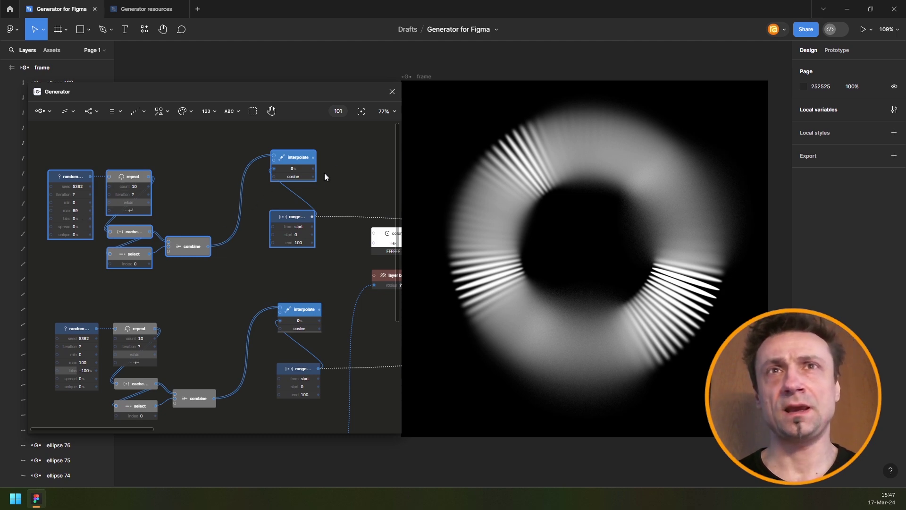
# - Connect the uppermost interpolate node's output to the ellipse node's radius W
pyautogui.moveTo(291, 166); pyautogui.dragTo(352, 182)
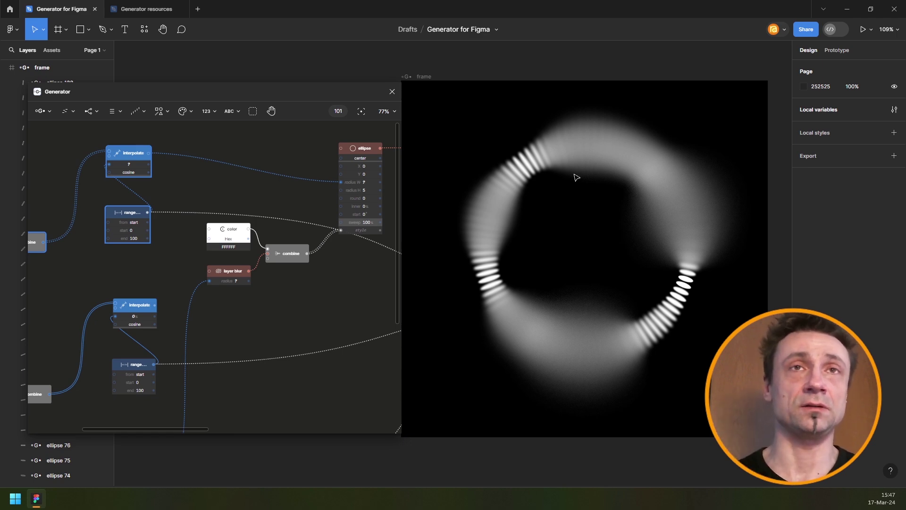
# - Set the middle chain's random node to max 5 and bias 0%
pyautogui.moveTo(253, 230); pyautogui.dragTo(385, 161)
pyautogui.moveTo(123, 243); pyautogui.dragTo(15, 294)
pyautogui.moveTo(216, 207); pyautogui.dragTo(274, 194)
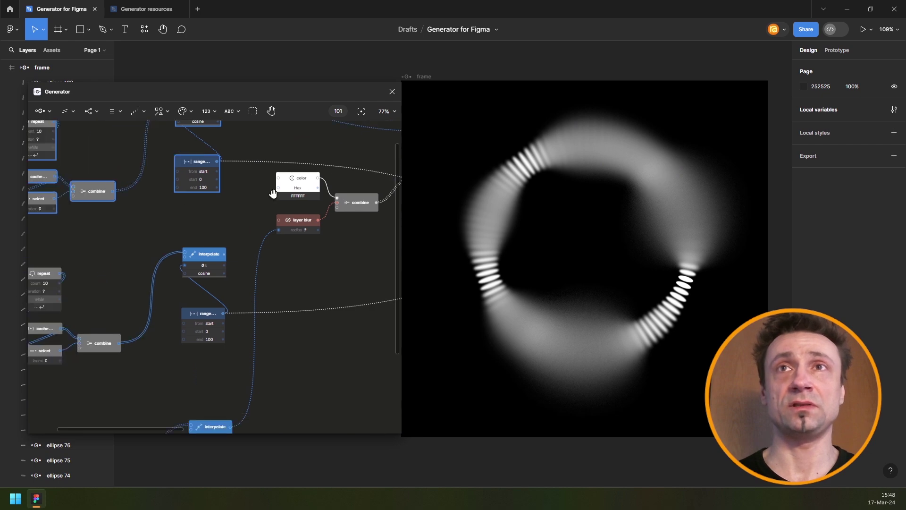
pyautogui.hscroll(-5, 103, 263)
pyautogui.scroll(4, 99, 268)
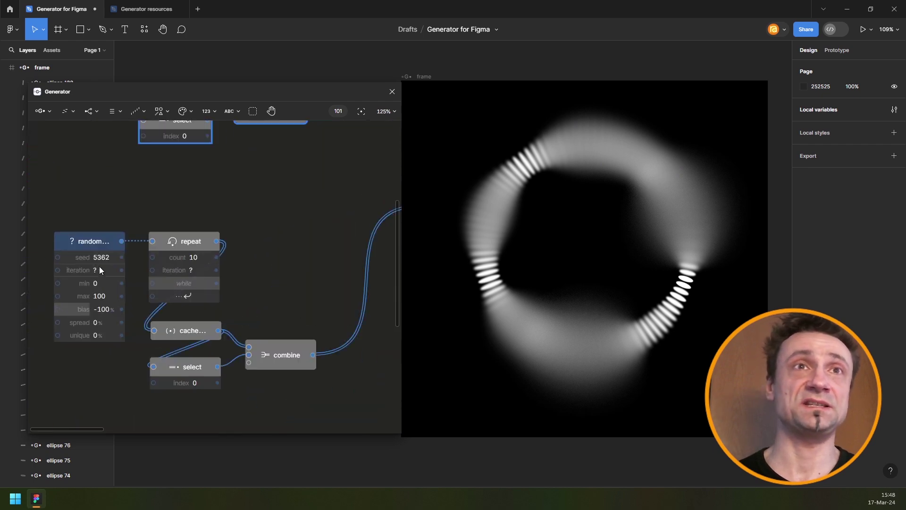
pyautogui.click(104, 296)
pyautogui.write('5')
pyautogui.press('Tab')
pyautogui.write('0')
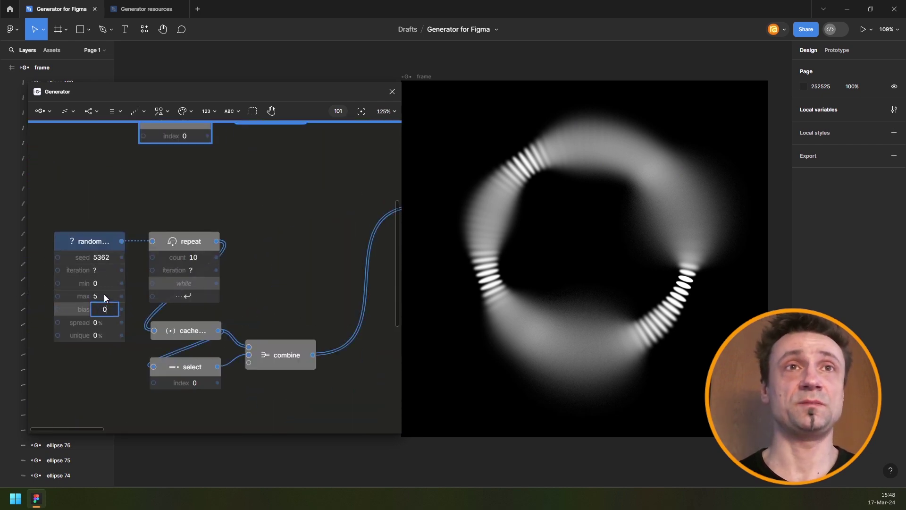
pyautogui.press('Return')
# - Connect the middle interpolate node's output to the ellipse node's radius H
pyautogui.scroll(-4, 302, 265)
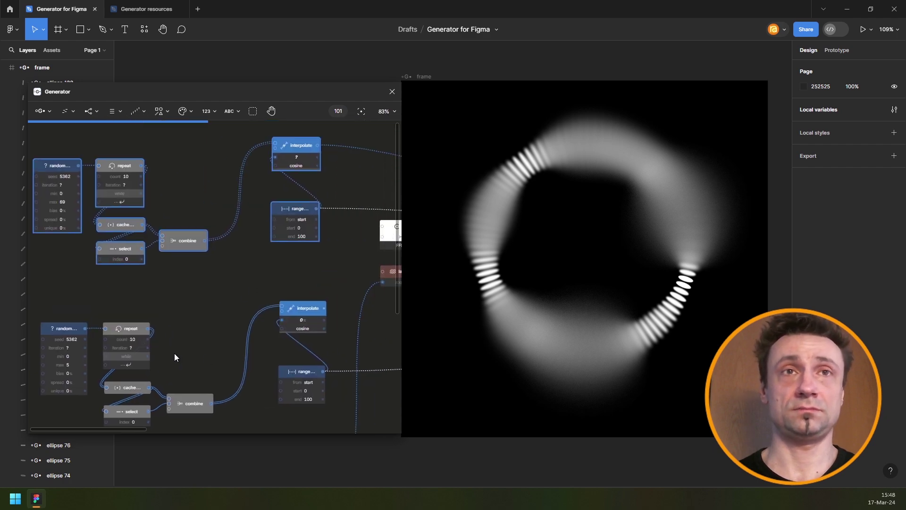
pyautogui.moveTo(201, 272); pyautogui.dragTo(181, 275)
pyautogui.hscroll(5, 181, 275)
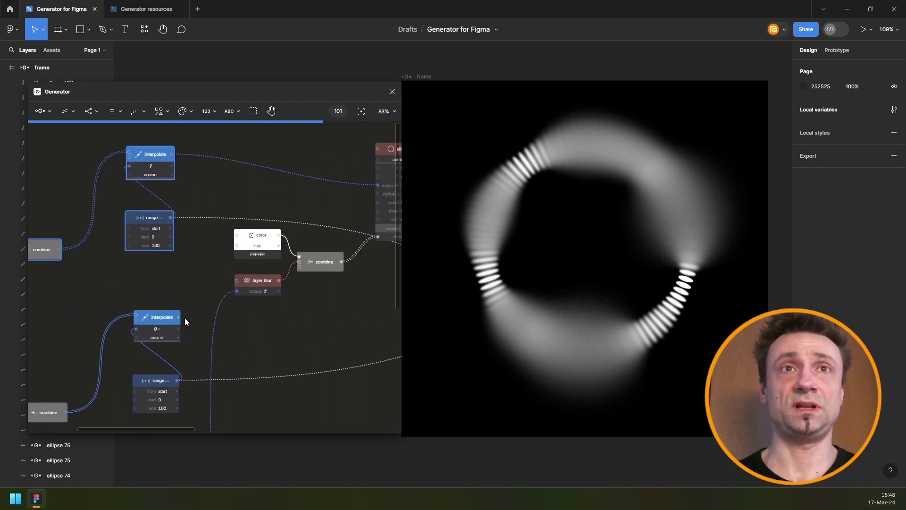
pyautogui.moveTo(178, 317); pyautogui.dragTo(380, 191)
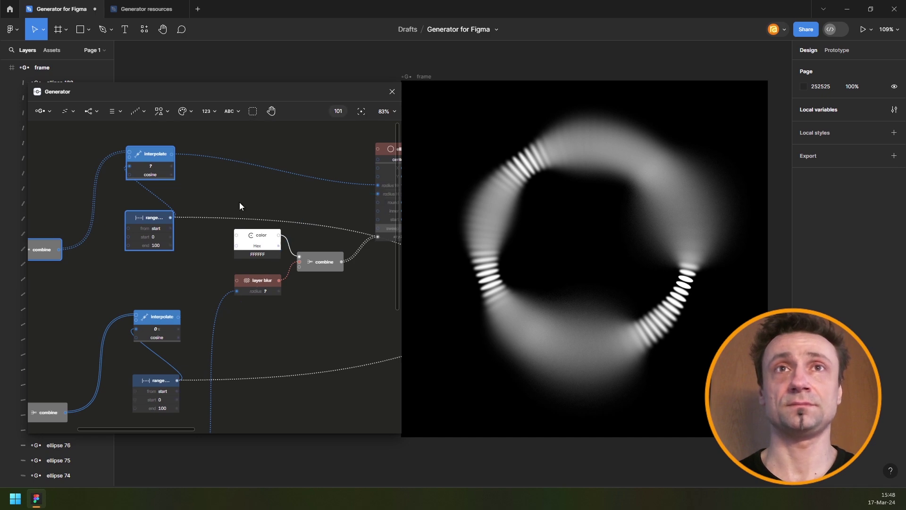
# - Select all nodes in the graph and randomize the seeds of the random nodes
pyautogui.scroll(-3, 239, 206)
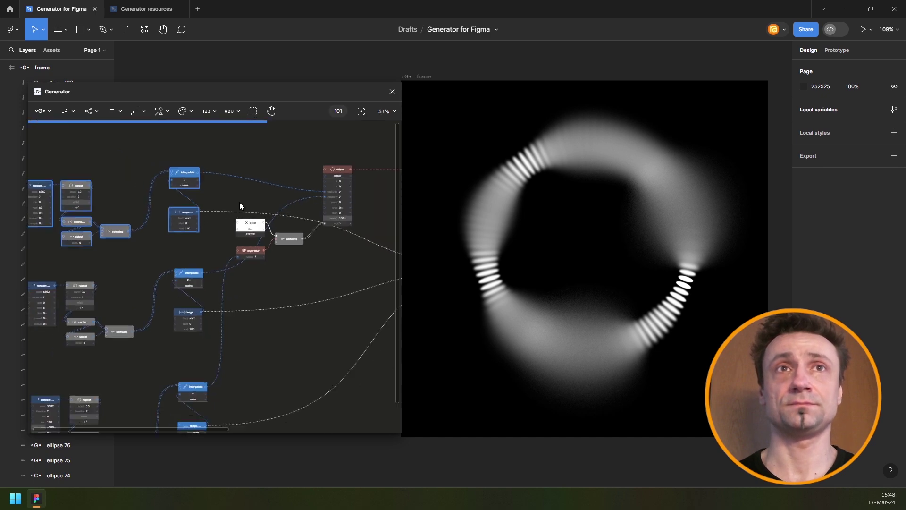
pyautogui.scroll(-2, 240, 203)
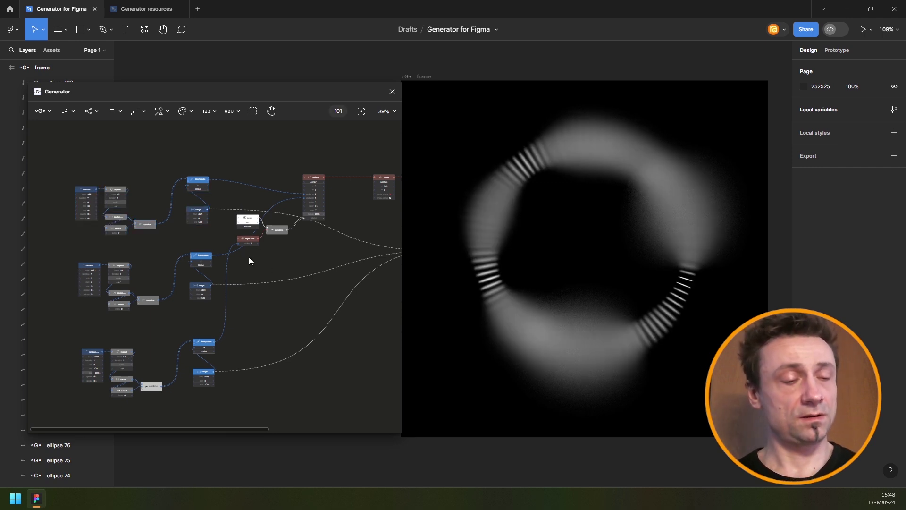
pyautogui.hotkey('ctrl', 'a')
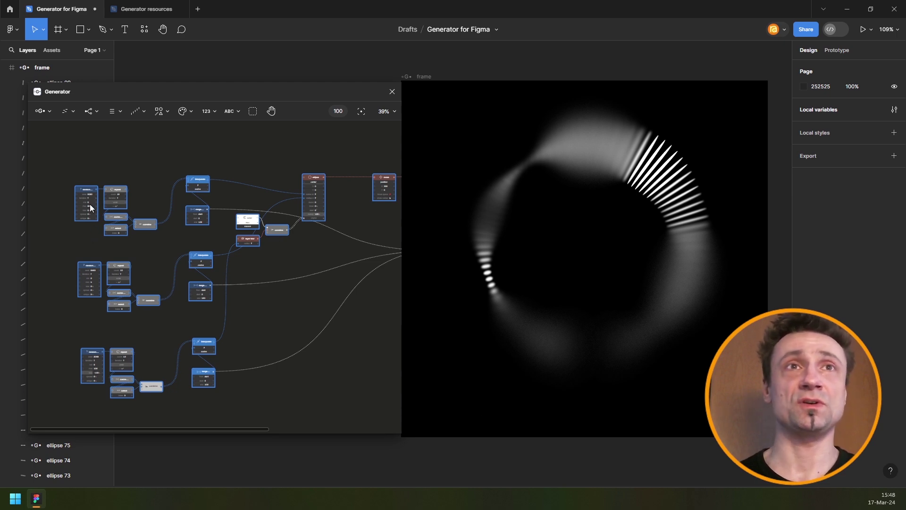
# - Set the min of the uppermost chain's random node to 10
pyautogui.scroll(8, 86, 203)
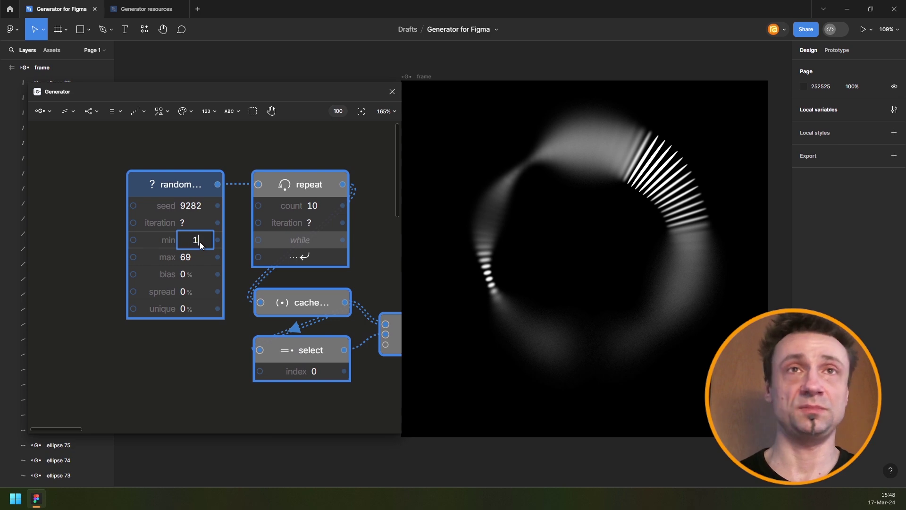
pyautogui.write('0')
pyautogui.press('Return')
# - Set the min of the middle chain's random node to 2
pyautogui.scroll(-6, 178, 305)
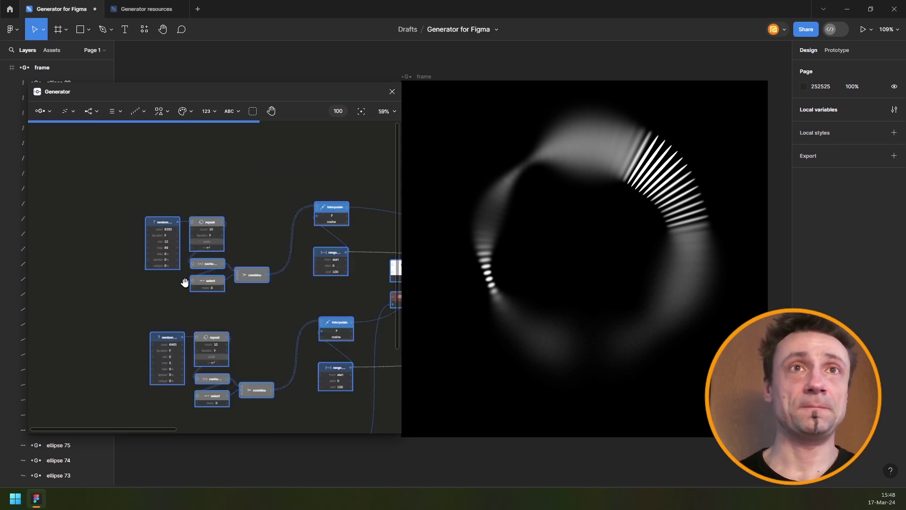
pyautogui.scroll(-3, 184, 282)
pyautogui.scroll(2, 171, 273)
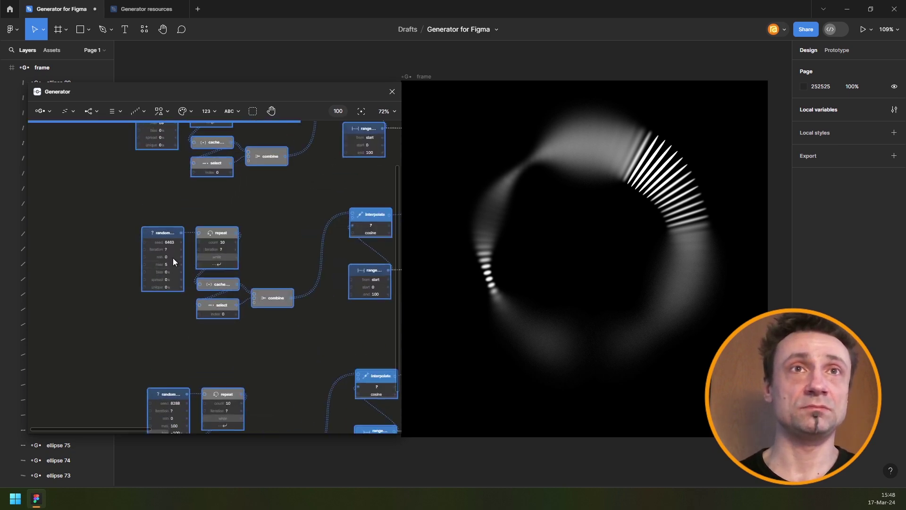
pyautogui.scroll(3, 173, 258)
pyautogui.click(173, 244)
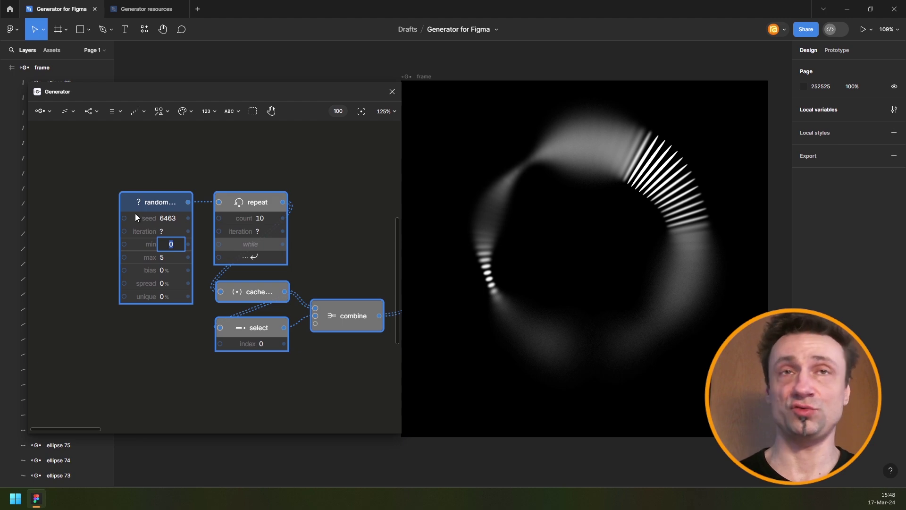
pyautogui.write('2')
pyautogui.press('Return')
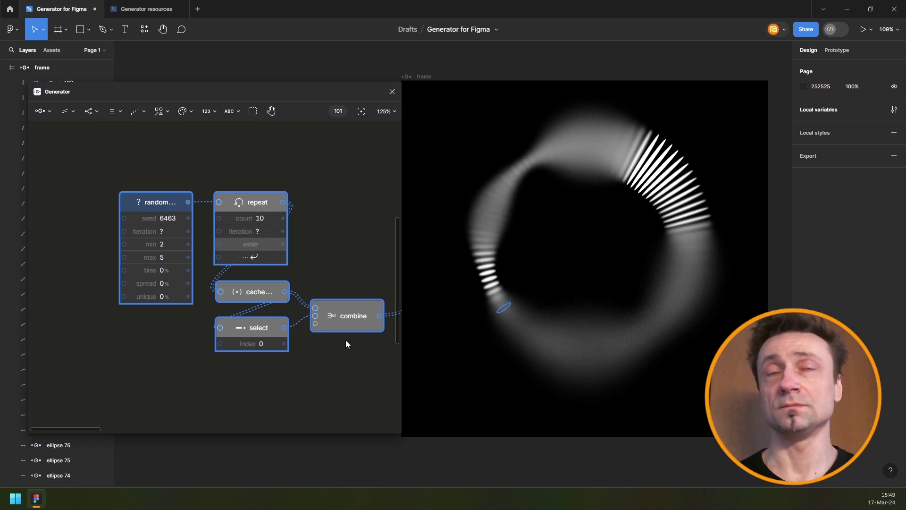
# - Set the min of the random nodes in both the middle and the uppermost chain to 0
pyautogui.scroll(-5, 316, 325)
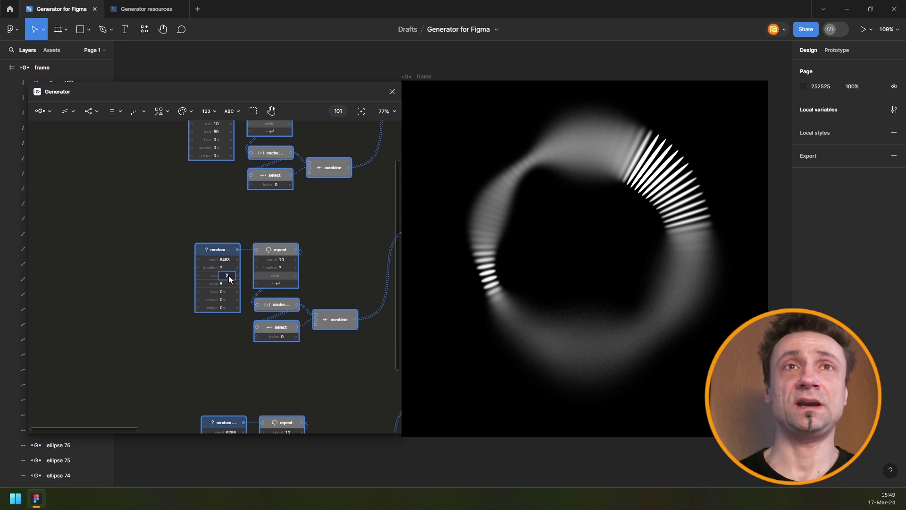
pyautogui.write('0')
pyautogui.press('Return')
pyautogui.moveTo(196, 185); pyautogui.dragTo(200, 294)
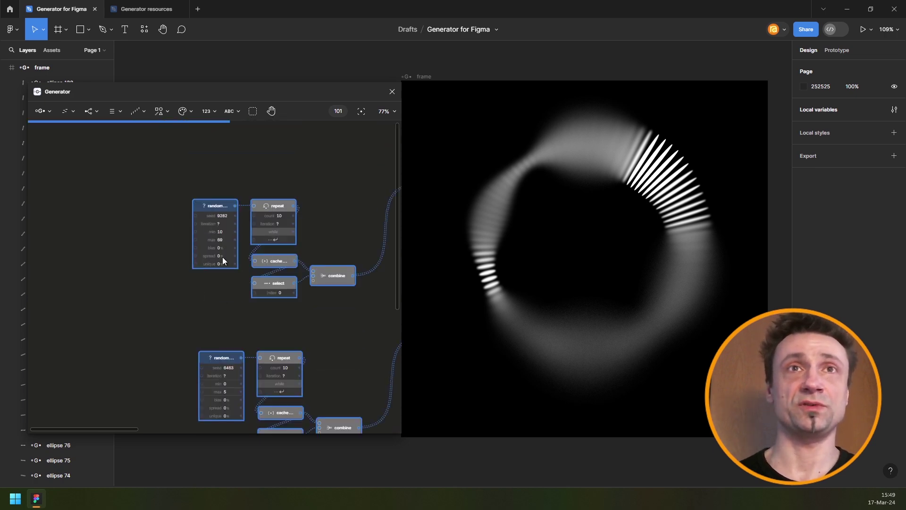
pyautogui.click(228, 231)
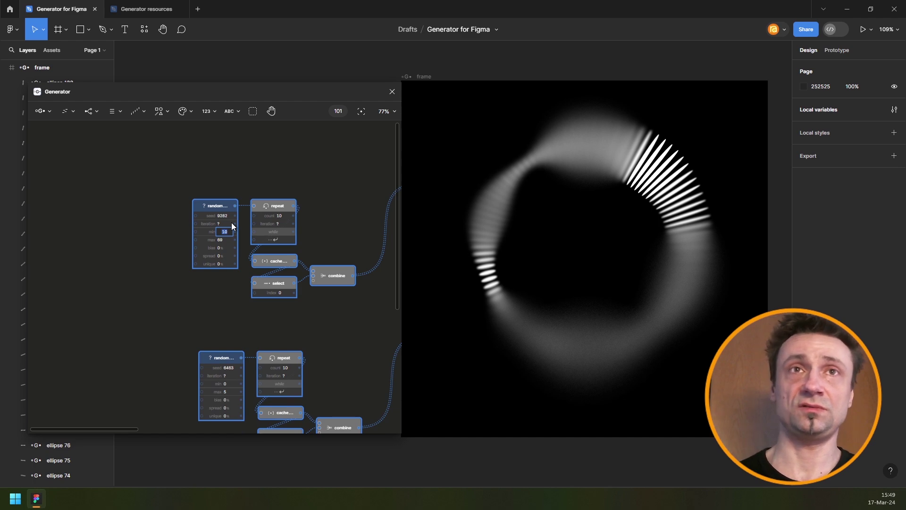
pyautogui.write('0')
pyautogui.press('Return')
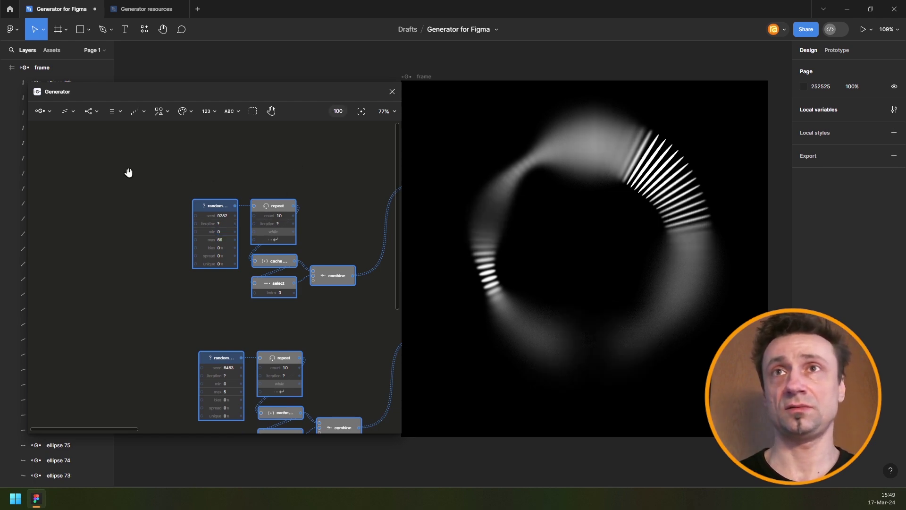
# - Move the frame node further away from the repeat node and delete the 90° rotate node between them
pyautogui.hscroll(5, 129, 171)
pyautogui.scroll(-6, 137, 177)
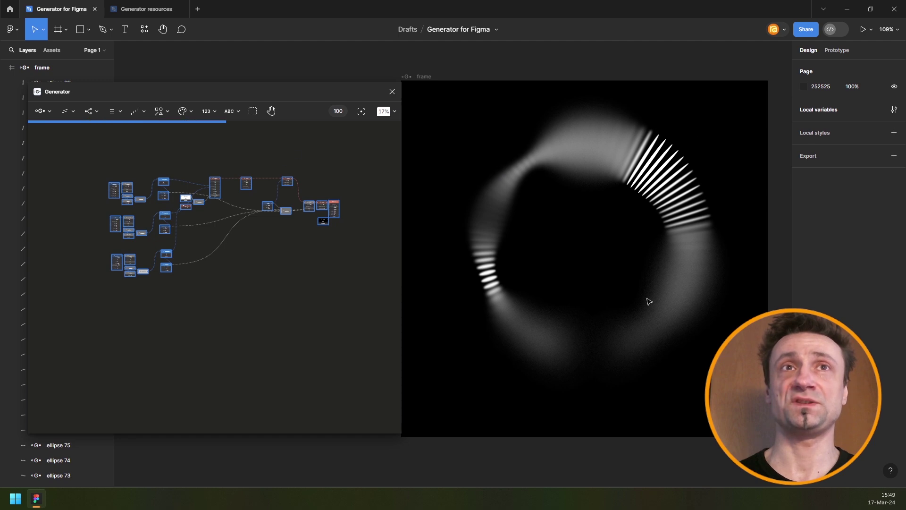
pyautogui.scroll(4, 302, 155)
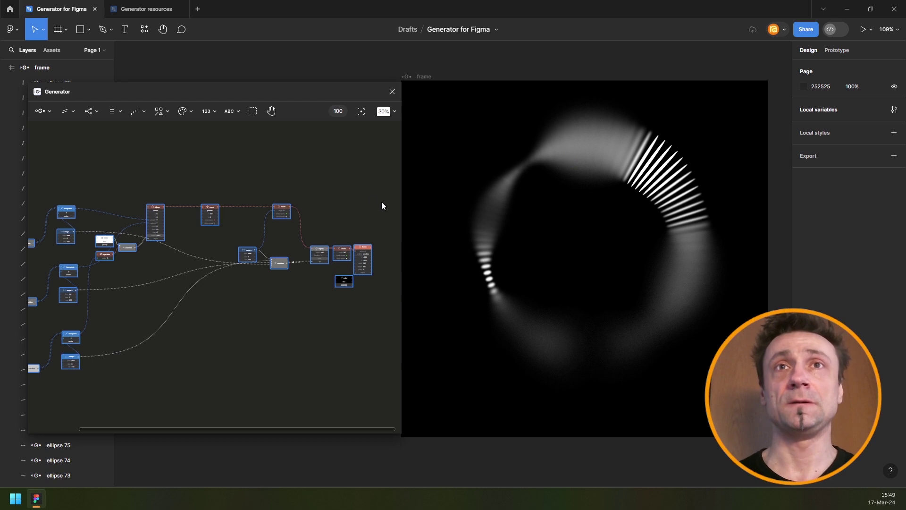
pyautogui.click(364, 225)
pyautogui.scroll(5, 336, 204)
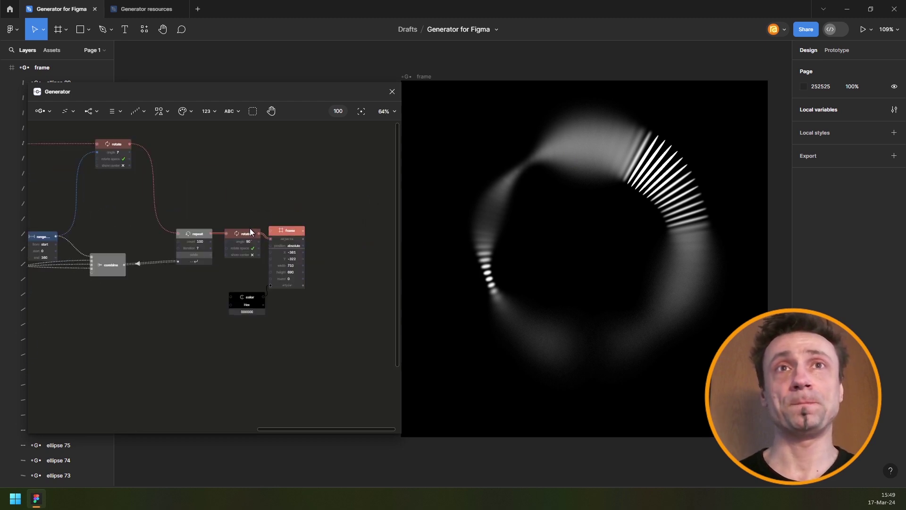
pyautogui.moveTo(290, 231); pyautogui.dragTo(386, 230)
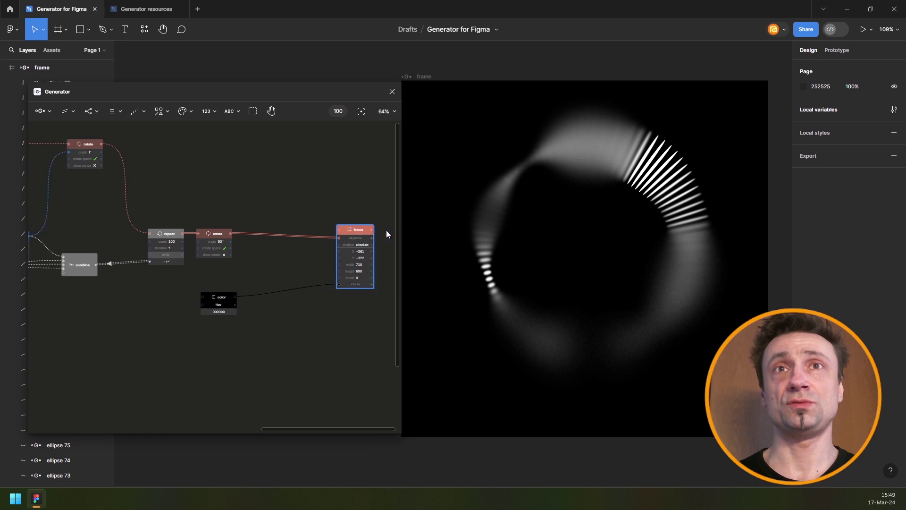
pyautogui.moveTo(208, 235); pyautogui.dragTo(279, 231)
pyautogui.press('Delete')
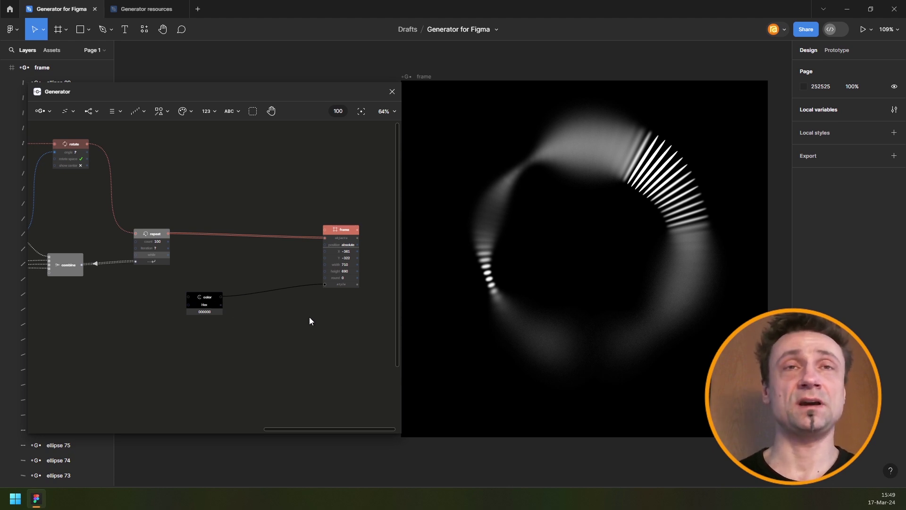
# - Insert a second repeat node between the 100-count repeat node and the frame node
pyautogui.click(157, 234)
pyautogui.press('space')
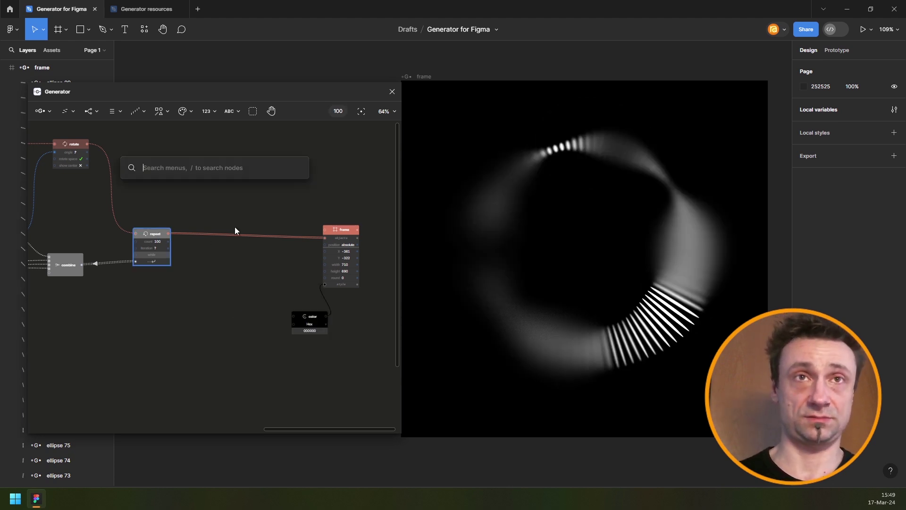
pyautogui.write('repe')
pyautogui.press('Return')
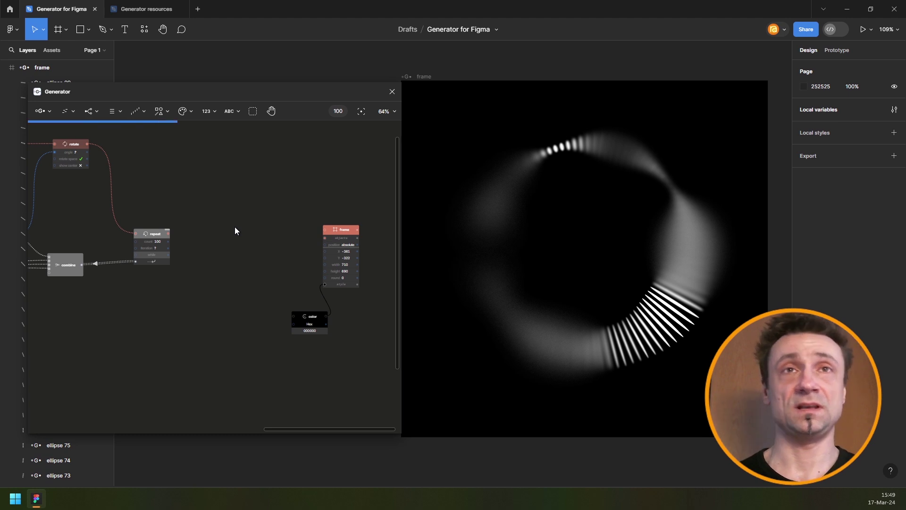
pyautogui.click(198, 247)
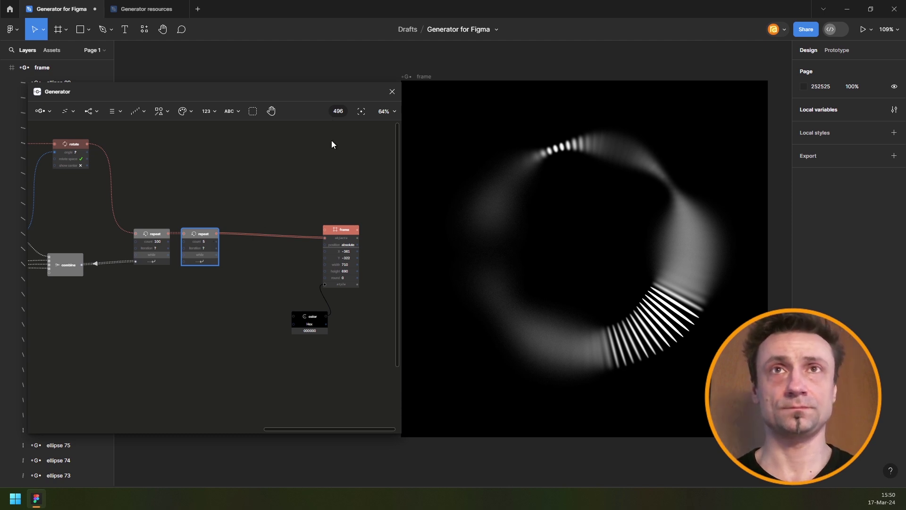
# - Set the count of the second repeat node to 3
pyautogui.scroll(5, 213, 242)
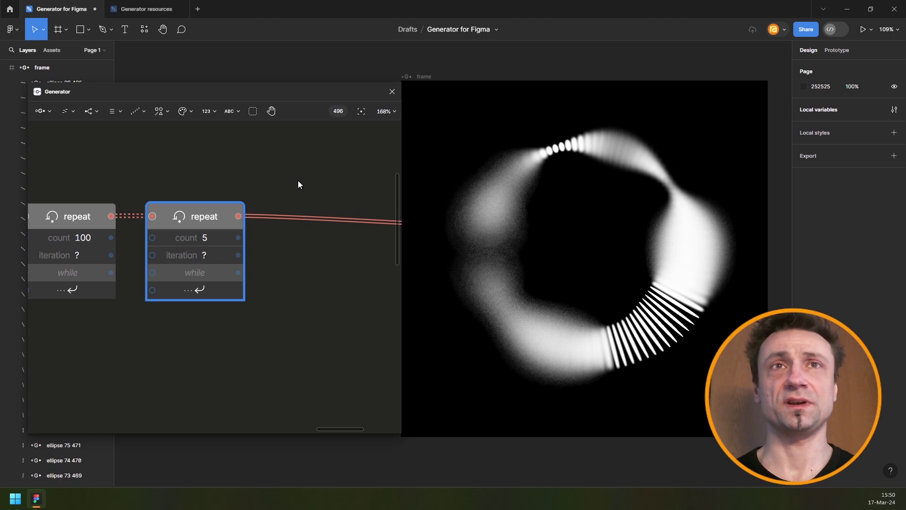
pyautogui.hscroll(-1, 259, 167)
pyautogui.click(259, 166)
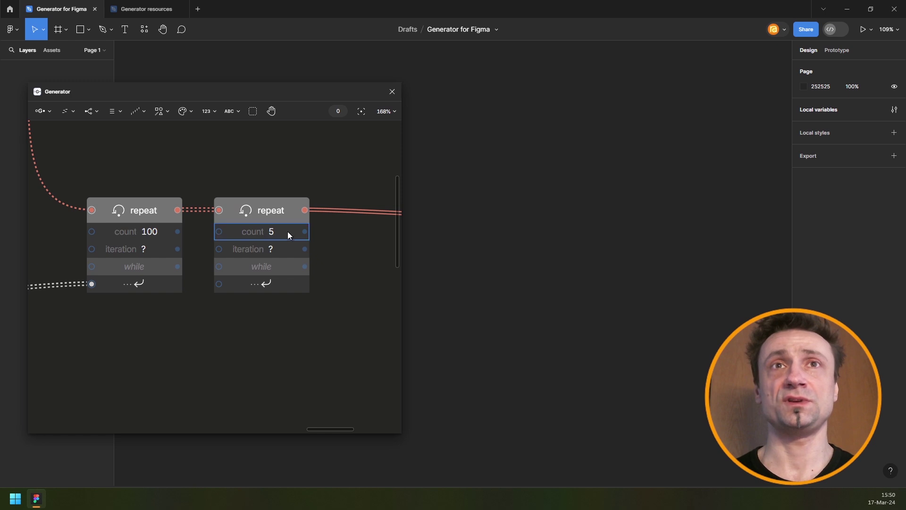
pyautogui.click(289, 231)
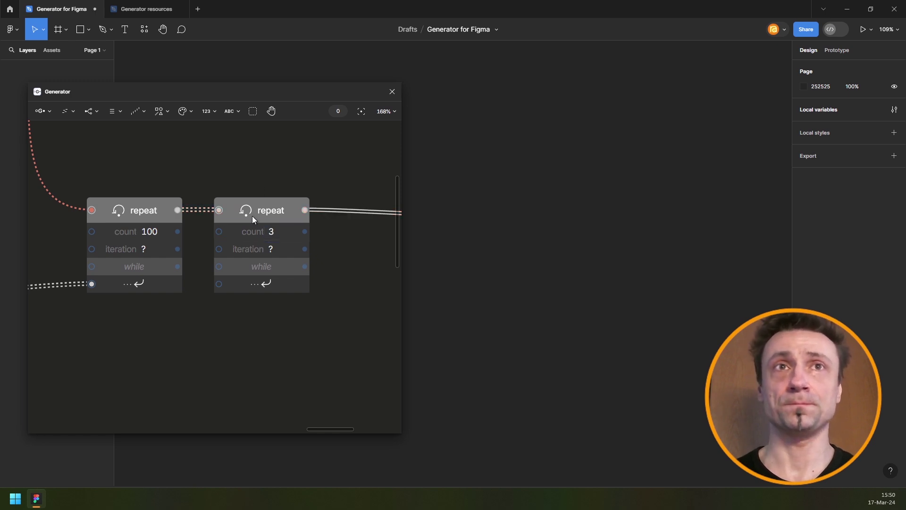
# - Set the count of the first repeat node to 20
pyautogui.scroll(-3, 245, 212)
pyautogui.scroll(-4, 273, 171)
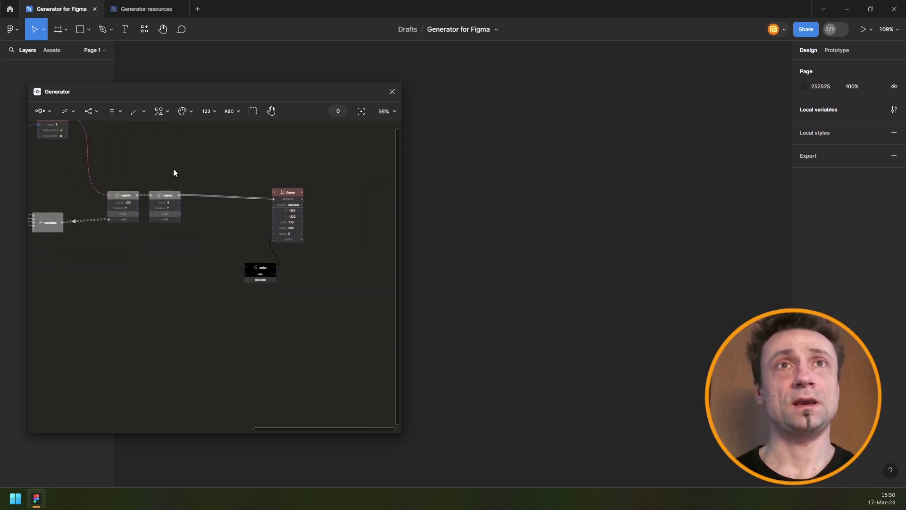
pyautogui.scroll(4, 135, 194)
pyautogui.click(134, 211)
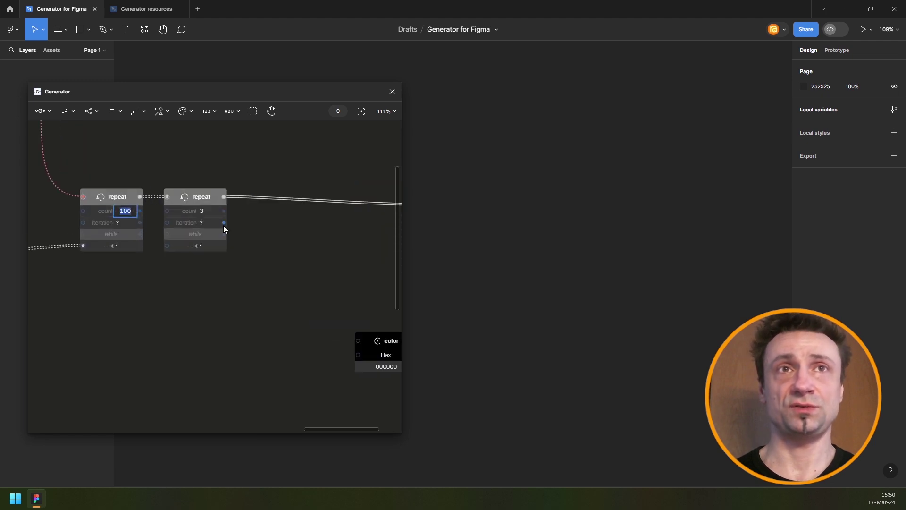
pyautogui.write('20')
pyautogui.press('Return')
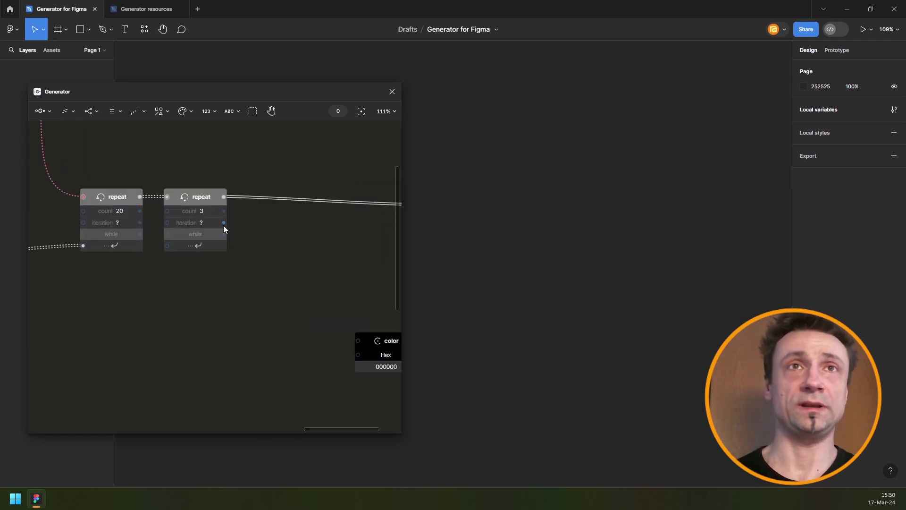
# - Activate the second repeat node to show its output, and switch the active output to the frame node
pyautogui.click(216, 196)
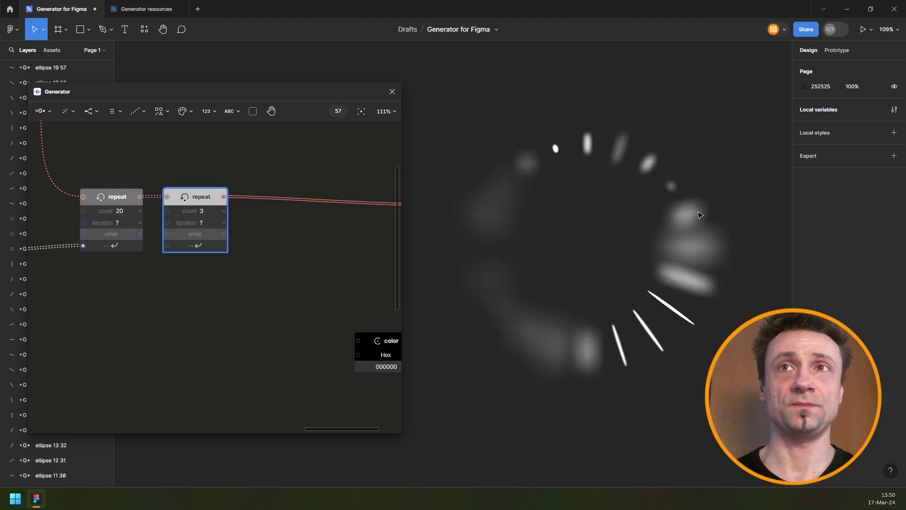
pyautogui.scroll(-5, 319, 222)
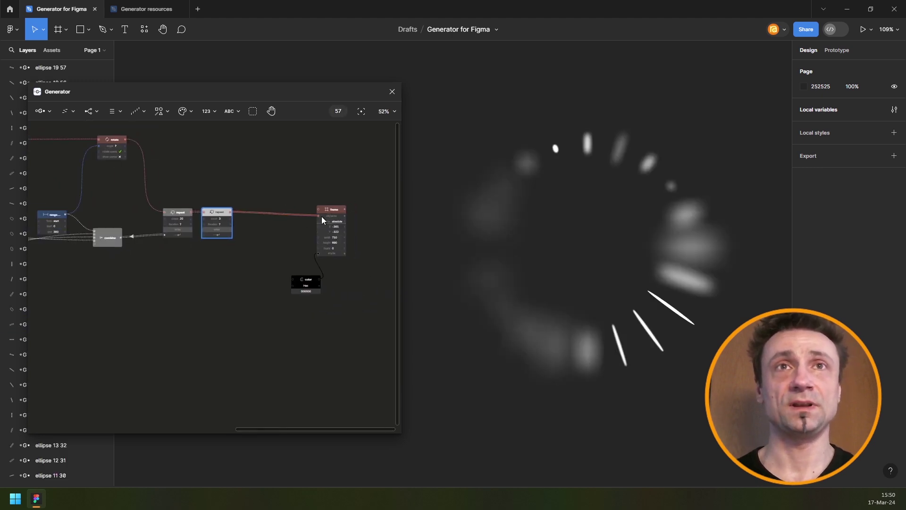
pyautogui.click(334, 209)
pyautogui.click(319, 209)
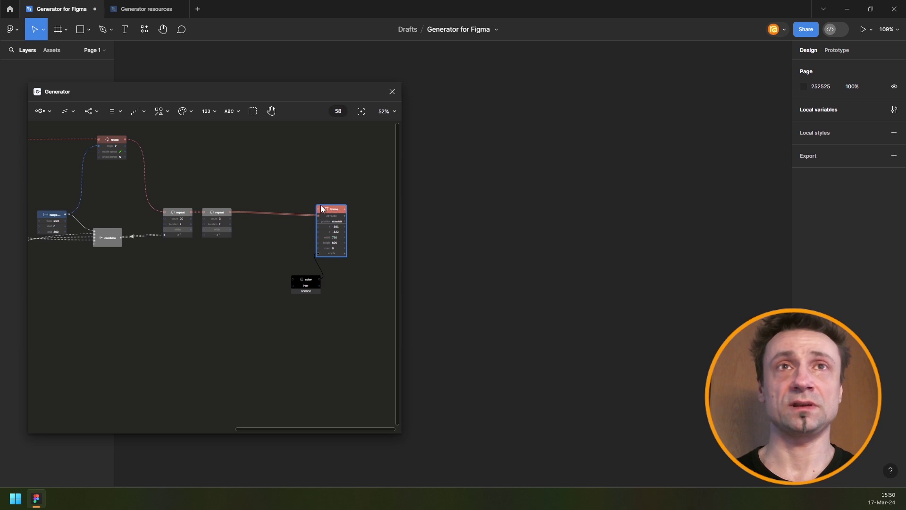
# - Select the second repeat, frame and black color nodes together and move them below the main graph
pyautogui.scroll(1, 199, 202)
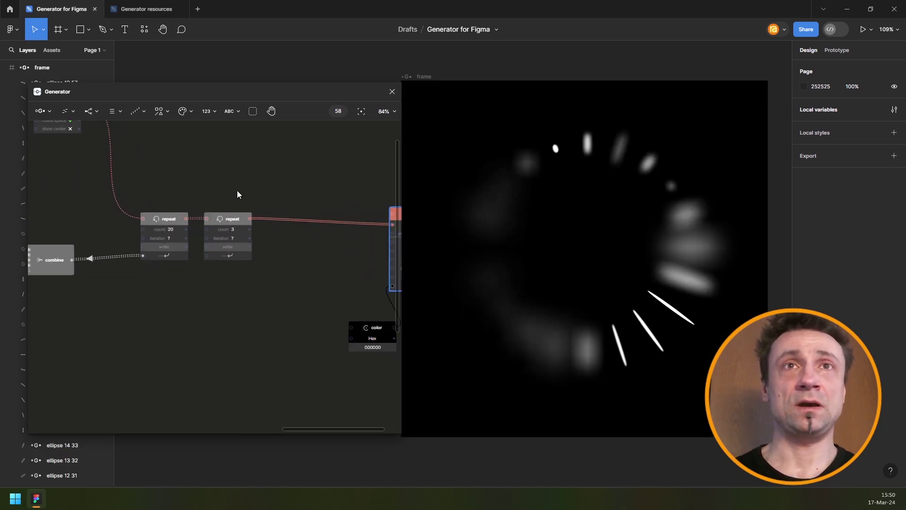
pyautogui.scroll(-3, 245, 199)
pyautogui.moveTo(235, 183); pyautogui.dragTo(315, 252)
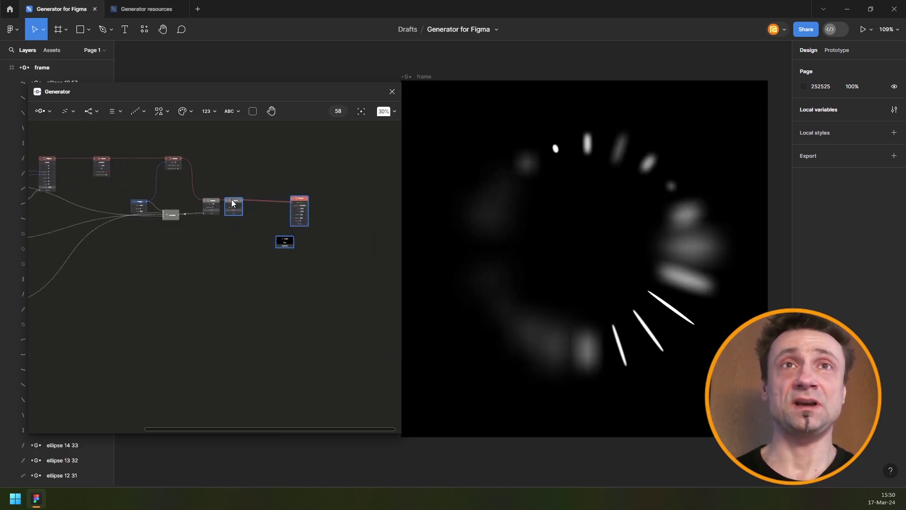
pyautogui.moveTo(236, 199); pyautogui.dragTo(273, 309)
# - Add a white color node in the empty space below the lowest random chain
pyautogui.scroll(-5, 242, 304)
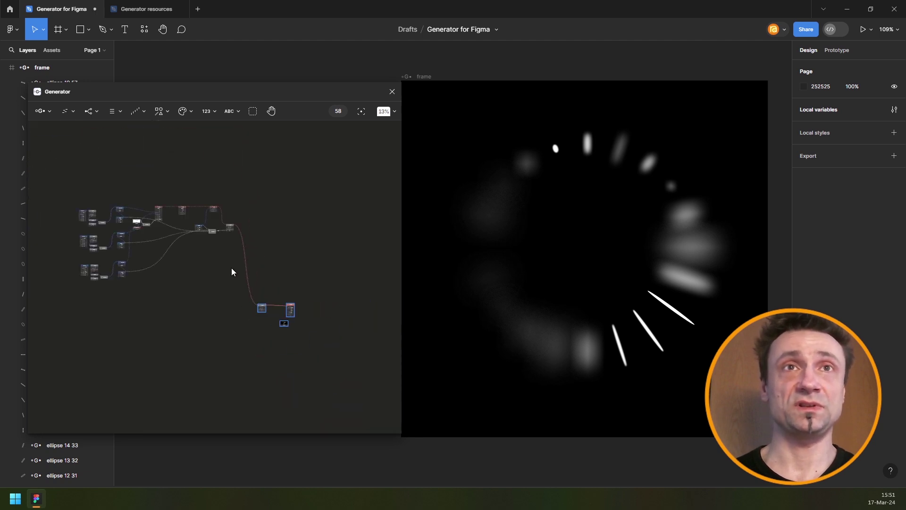
pyautogui.moveTo(233, 271); pyautogui.dragTo(288, 268)
pyautogui.scroll(5, 226, 258)
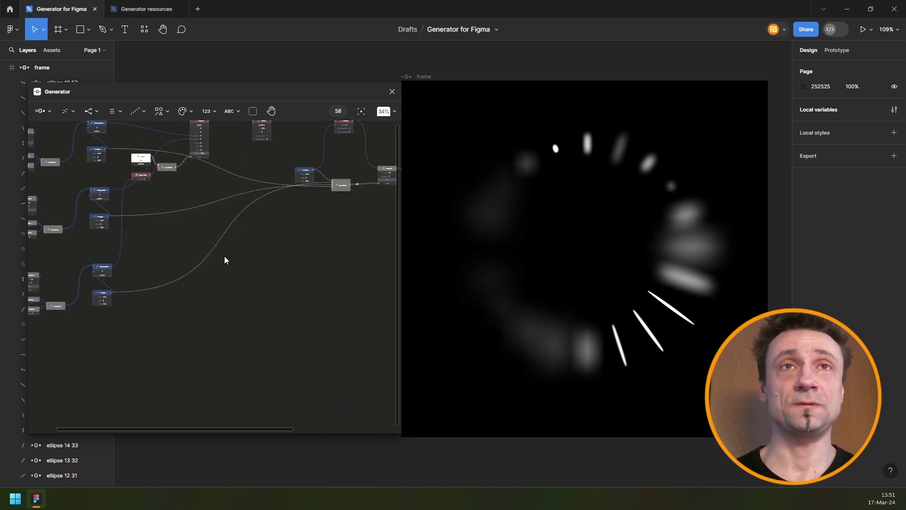
pyautogui.moveTo(195, 225); pyautogui.dragTo(332, 182)
pyautogui.click(182, 113)
pyautogui.moveTo(229, 137)
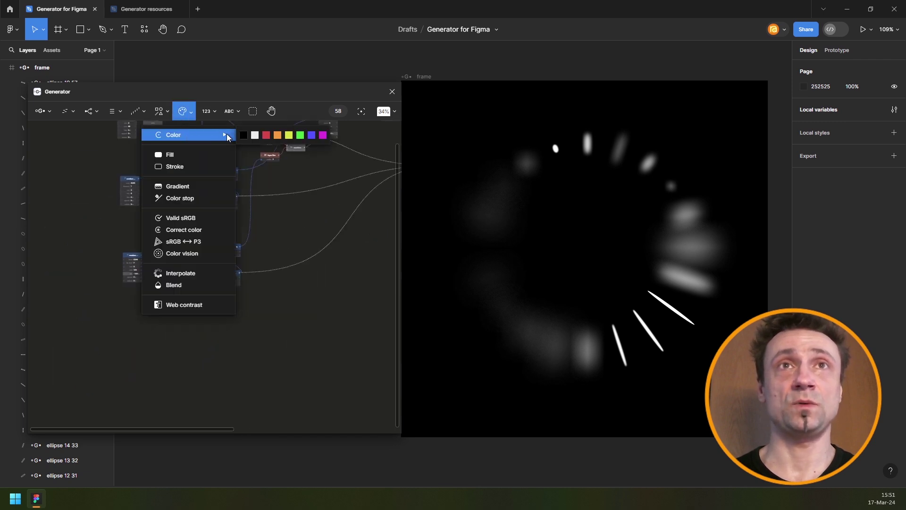
pyautogui.click(258, 135)
pyautogui.moveTo(269, 182); pyautogui.dragTo(212, 373)
# - Set the hex value of the new color node to red
pyautogui.scroll(5, 212, 373)
pyautogui.click(185, 375)
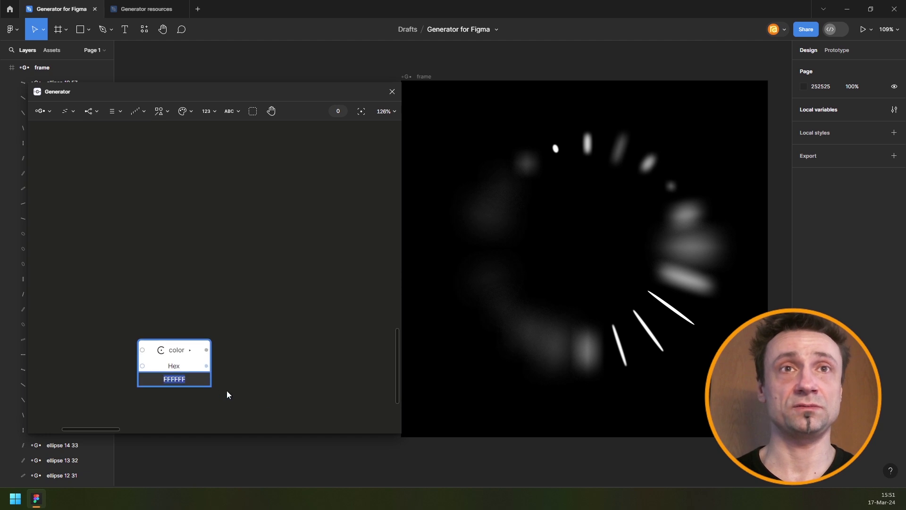
pyautogui.write('red')
pyautogui.press('Return')
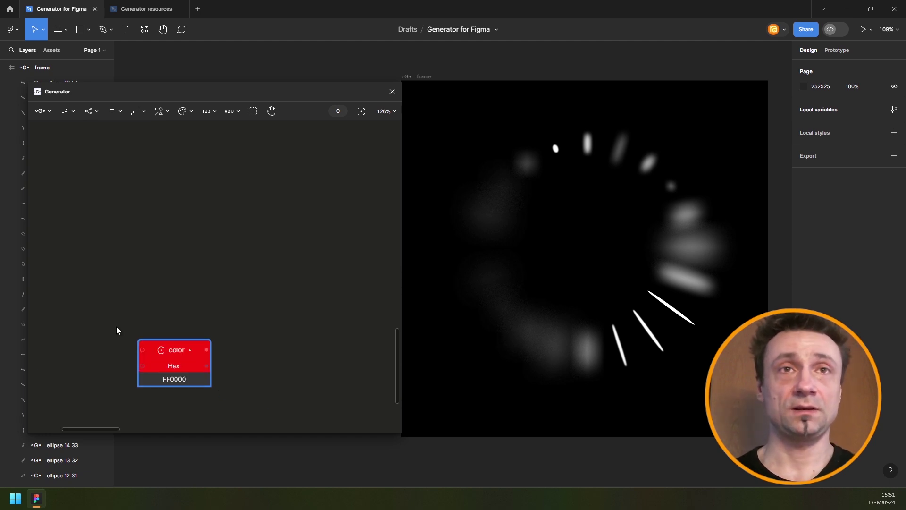
# - Move the red color node up and duplicate it twice to form a column of three color nodes
pyautogui.moveTo(177, 349); pyautogui.dragTo(176, 285)
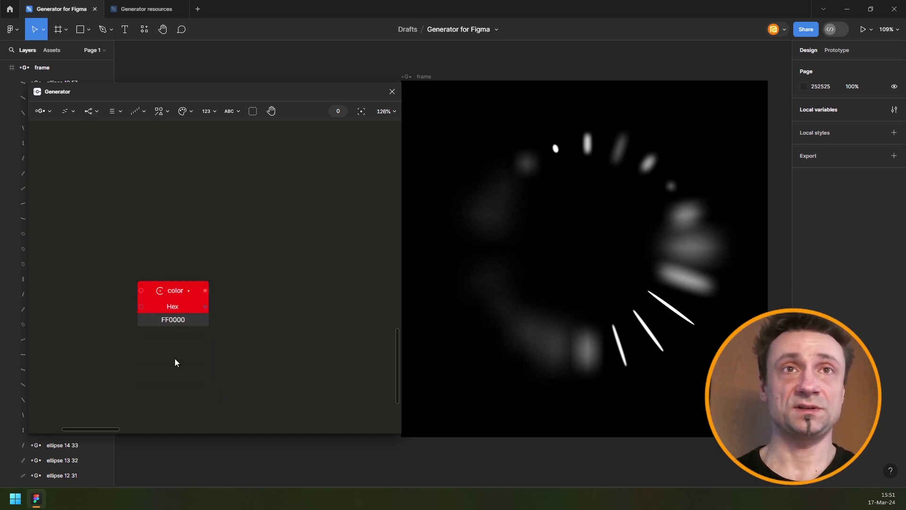
pyautogui.hotkey('ctrl', 'd')
pyautogui.scroll(-3, 226, 331)
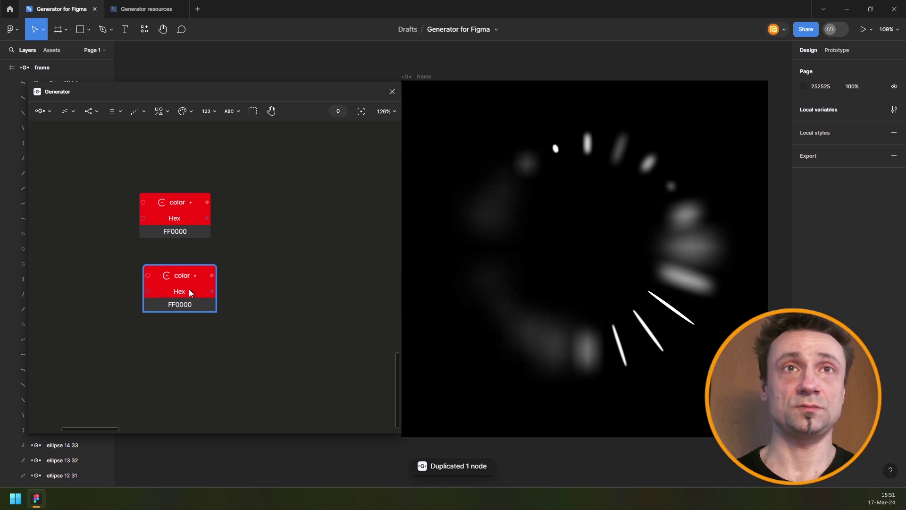
pyautogui.hotkey('ctrl', 'd')
# - Set the hex value of the middle color node to the named color green
pyautogui.click(194, 303)
pyautogui.write('gre')
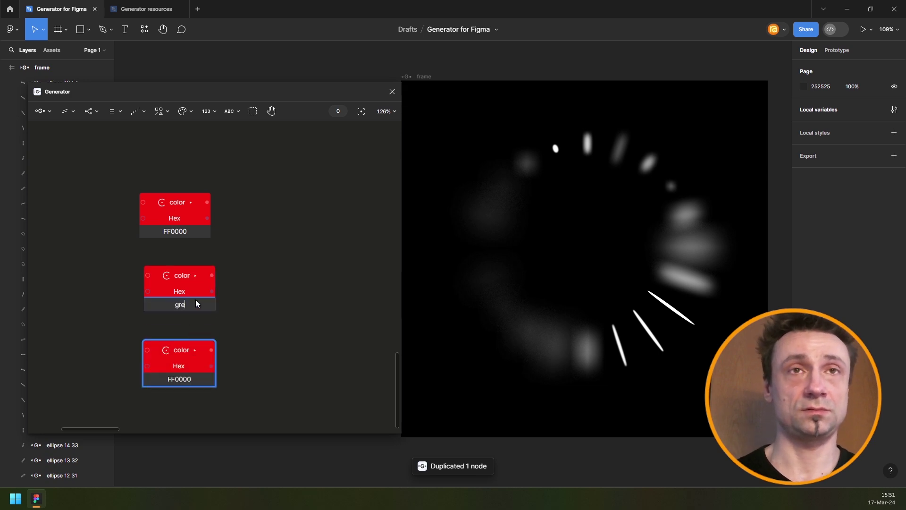
pyautogui.write('en')
pyautogui.press('Return')
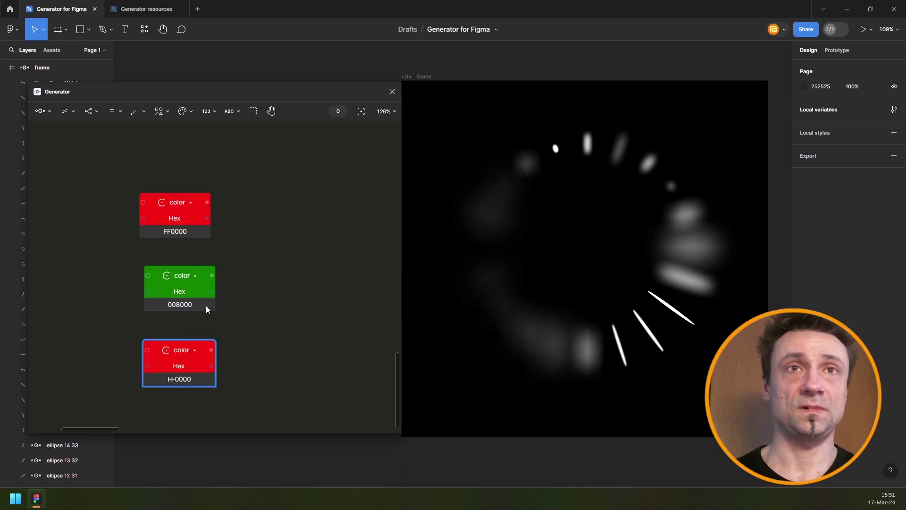
# - Set the middle color node's hex value to 00FF00 and the lowest color node's hex value to 0000FF
pyautogui.click(206, 305)
pyautogui.write('0f0')
pyautogui.press('Return')
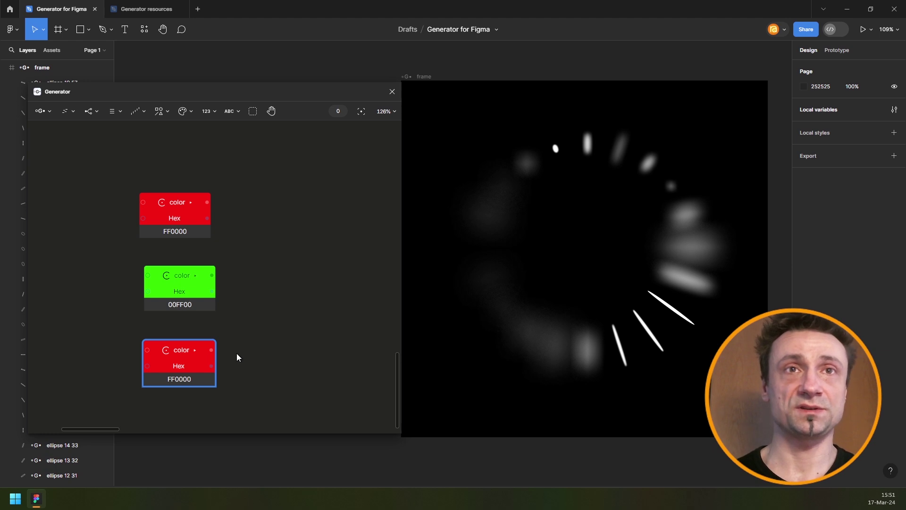
pyautogui.click(199, 376)
pyautogui.write('00f')
pyautogui.press('Return')
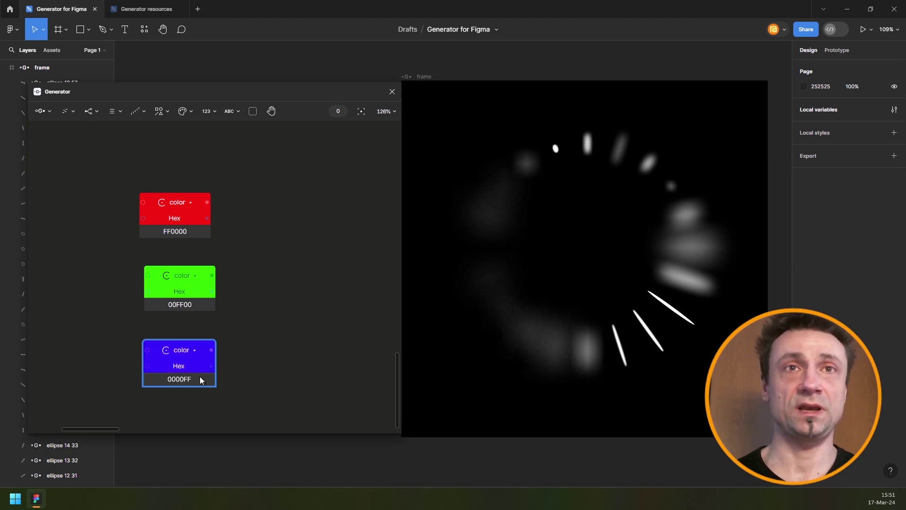
# - Select the red, green and blue color nodes and feed them together into a new Iterate node
pyautogui.moveTo(148, 189); pyautogui.dragTo(217, 356)
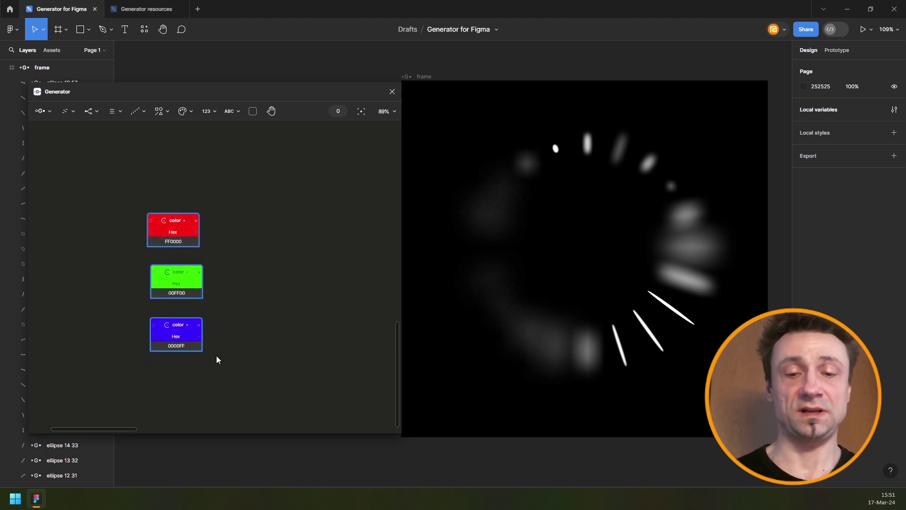
pyautogui.scroll(-3, 179, 404)
pyautogui.press('space')
pyautogui.write('iterate')
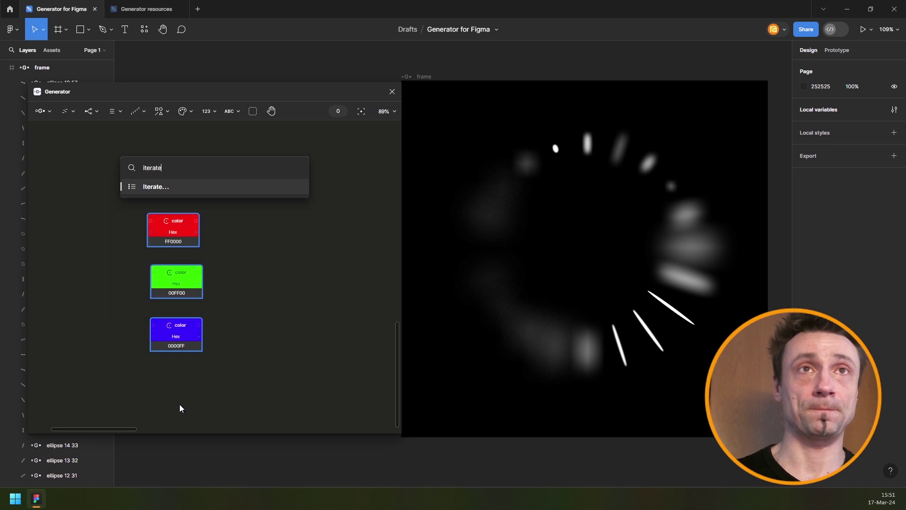
pyautogui.press('Return')
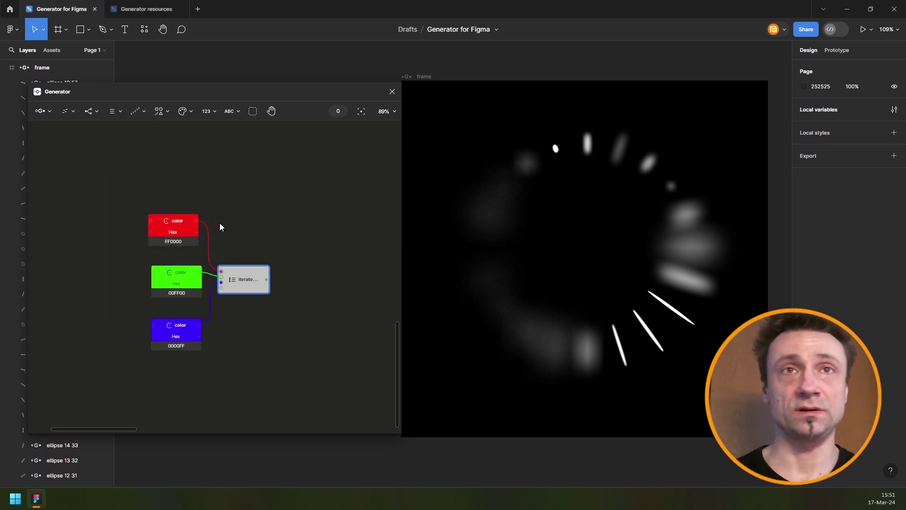
# - Connect the Iterate node's output to the input of the white color node that styles the ellipses
pyautogui.scroll(-2, 250, 228)
pyautogui.scroll(-1, 283, 230)
pyautogui.moveTo(278, 229); pyautogui.dragTo(184, 235)
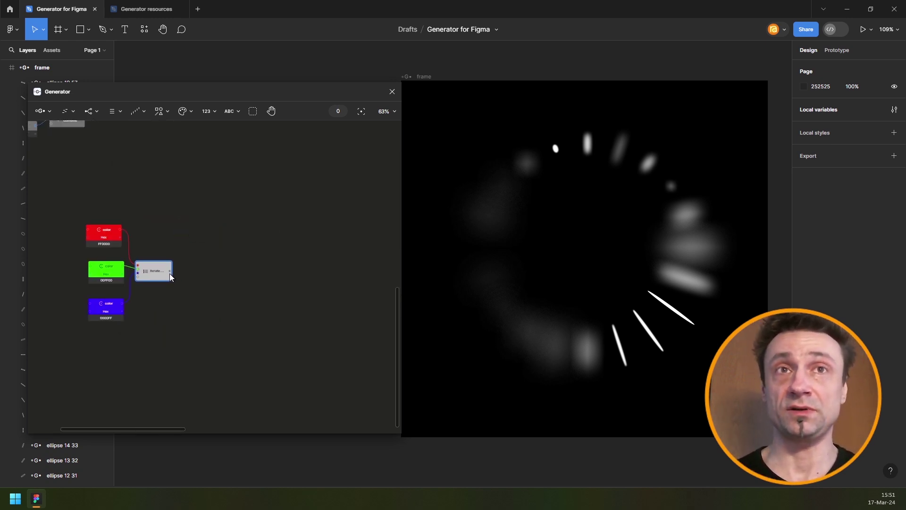
pyautogui.scroll(-3, 174, 255)
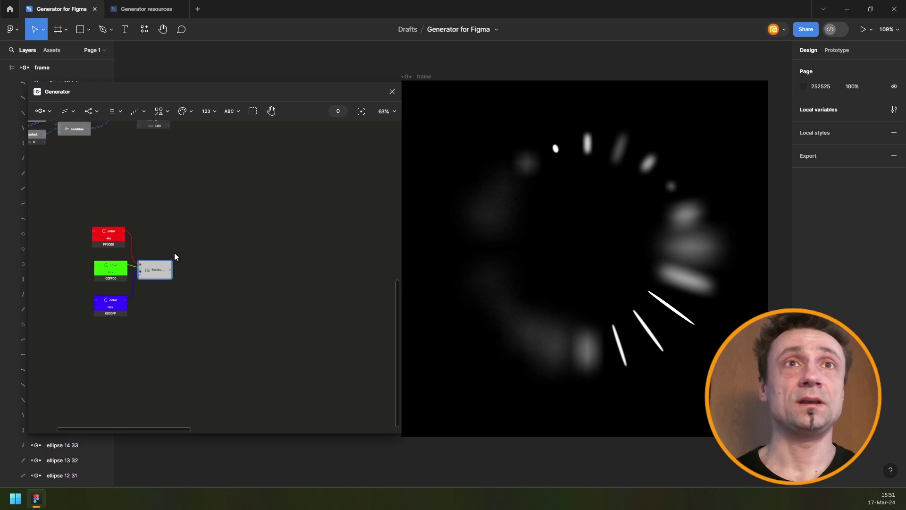
pyautogui.moveTo(201, 246); pyautogui.dragTo(148, 292)
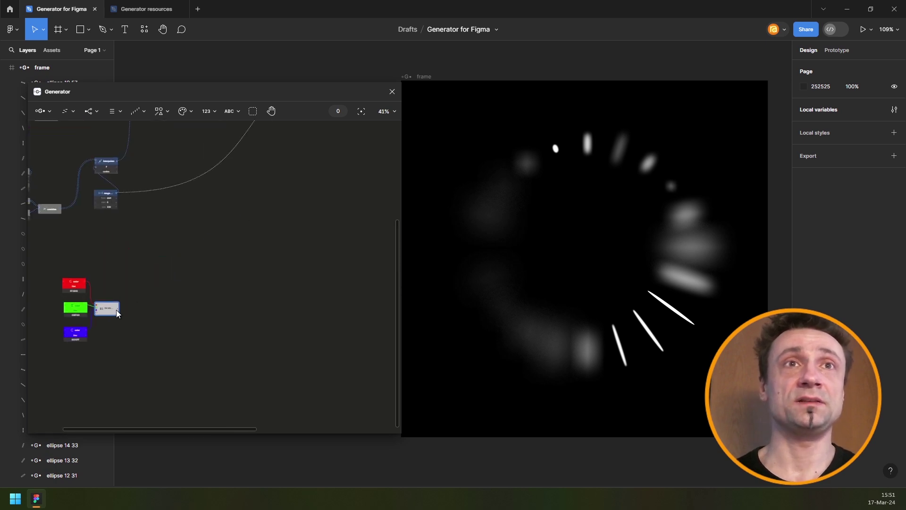
pyautogui.scroll(-4, 155, 314)
pyautogui.scroll(5, 148, 144)
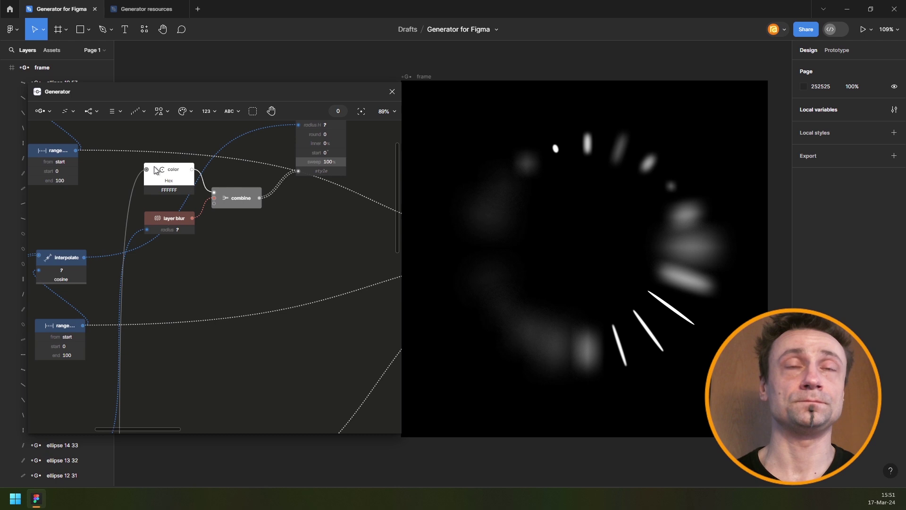
pyautogui.moveTo(154, 167); pyautogui.dragTo(154, 167)
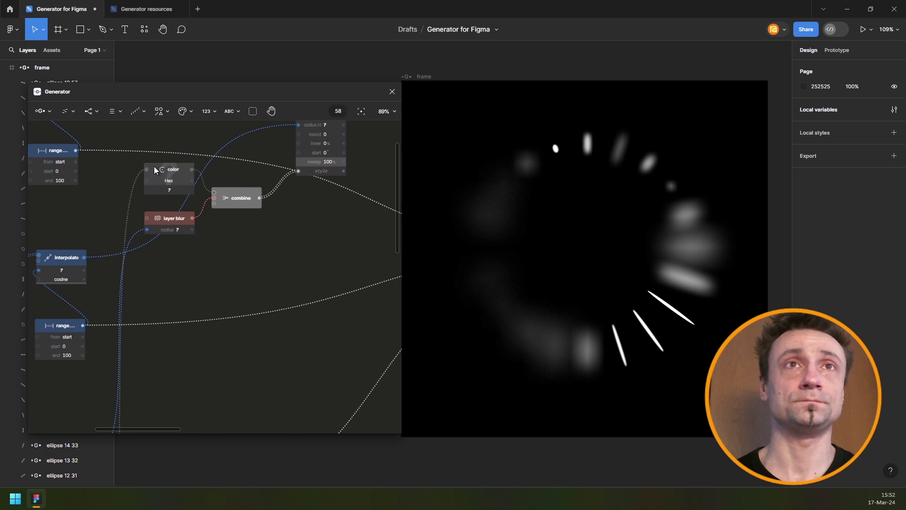
# - Connect the Iterate node's loop output to the close loop input of the repeat node with count 3
pyautogui.scroll(-4, 262, 318)
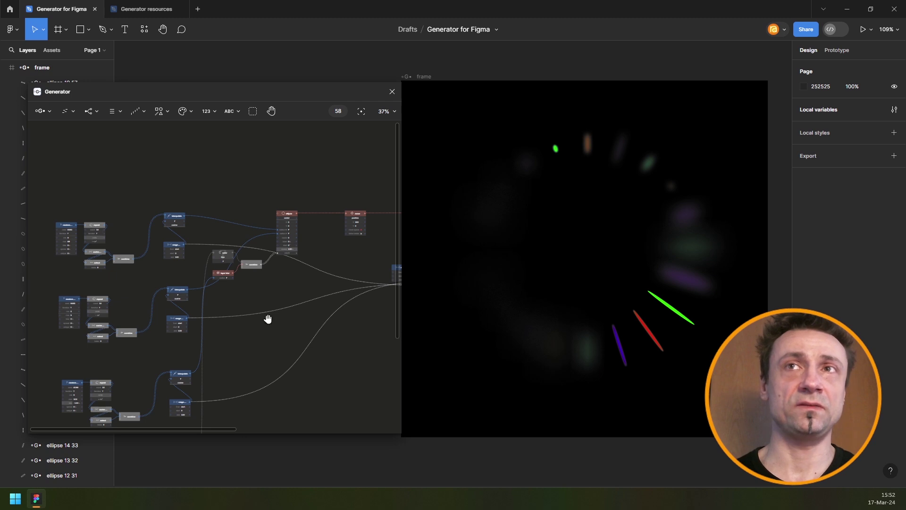
pyautogui.scroll(-10, 265, 318)
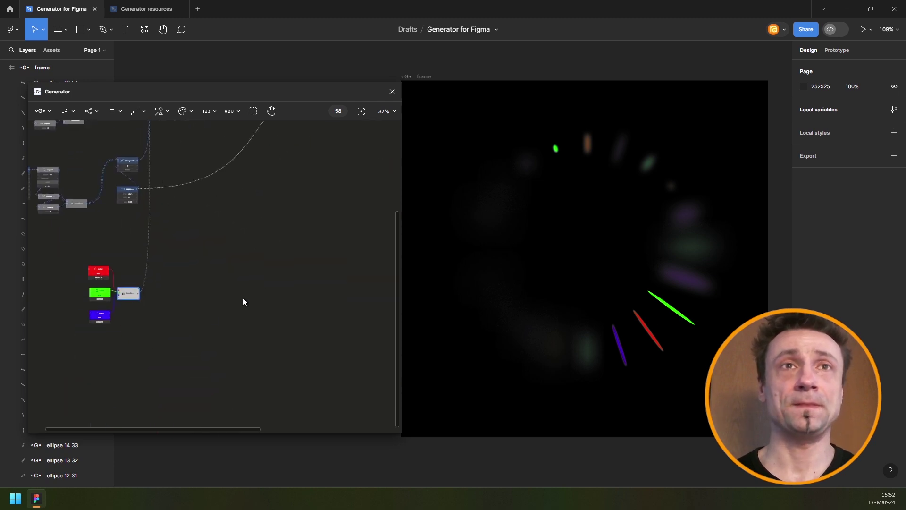
pyautogui.scroll(8, 91, 267)
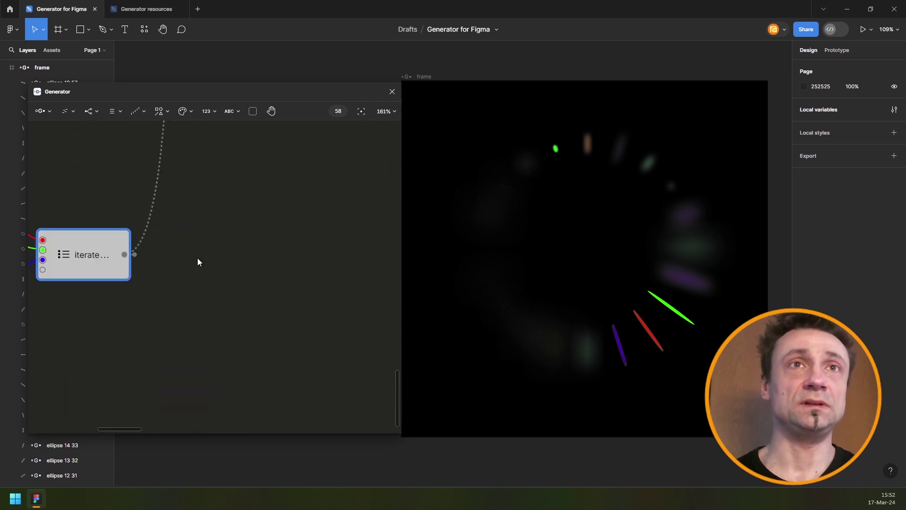
pyautogui.scroll(-13, 191, 256)
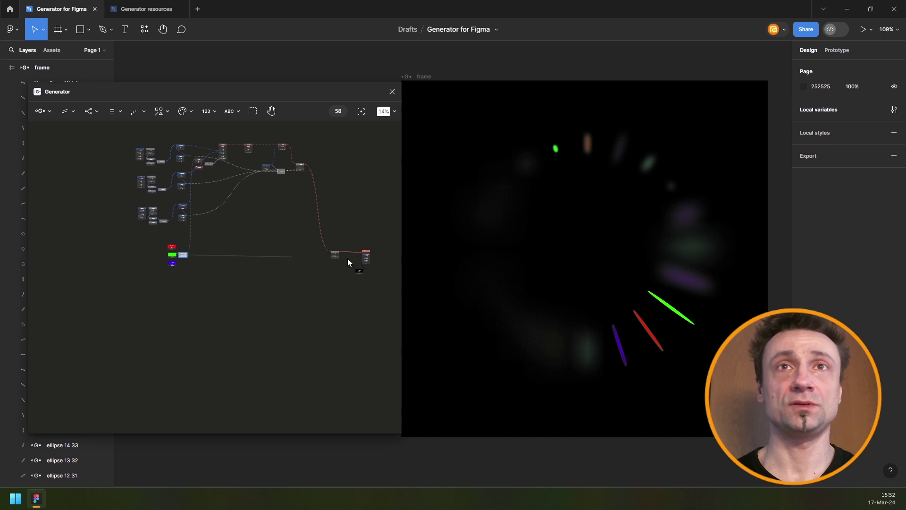
pyautogui.moveTo(347, 259); pyautogui.dragTo(362, 299)
pyautogui.scroll(10, 321, 247)
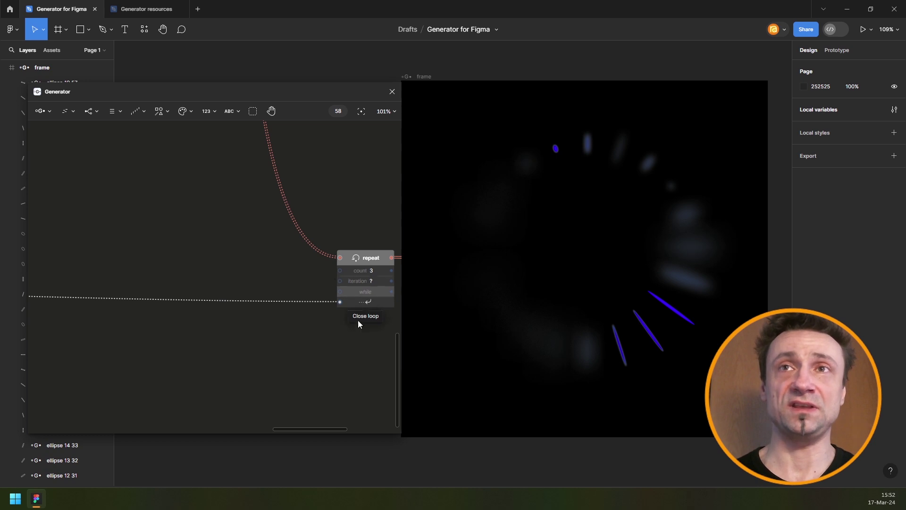
pyautogui.scroll(5, 629, 354)
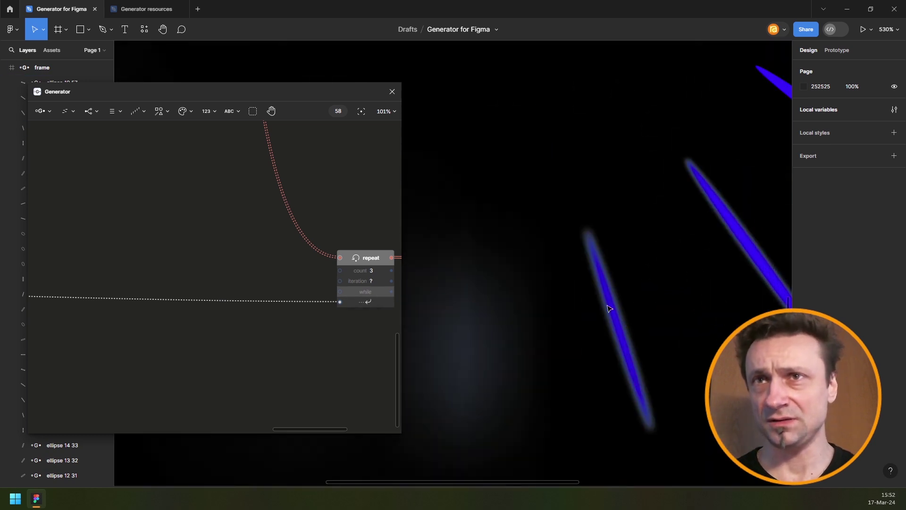
pyautogui.scroll(-8, 607, 324)
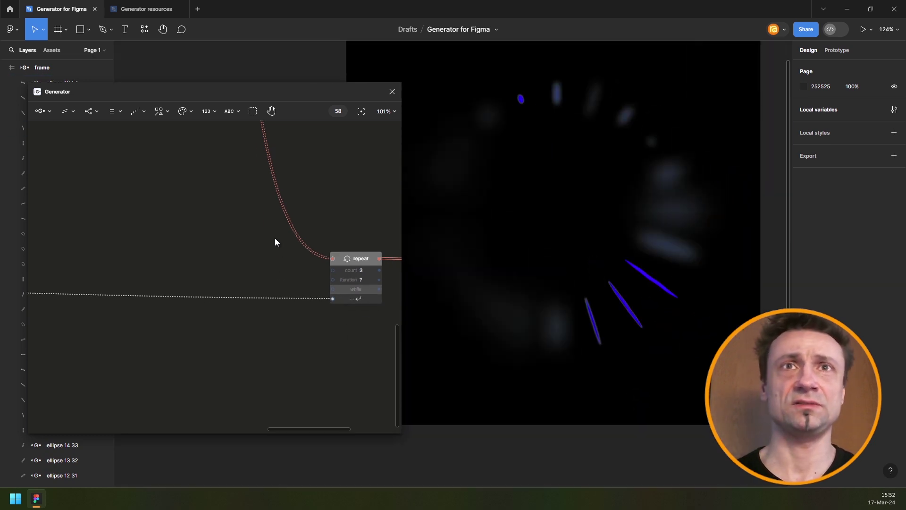
# - Select the cache nodes of the three random chains, join them in a new Combine node and place it beside the lowest chain
pyautogui.scroll(-10, 274, 238)
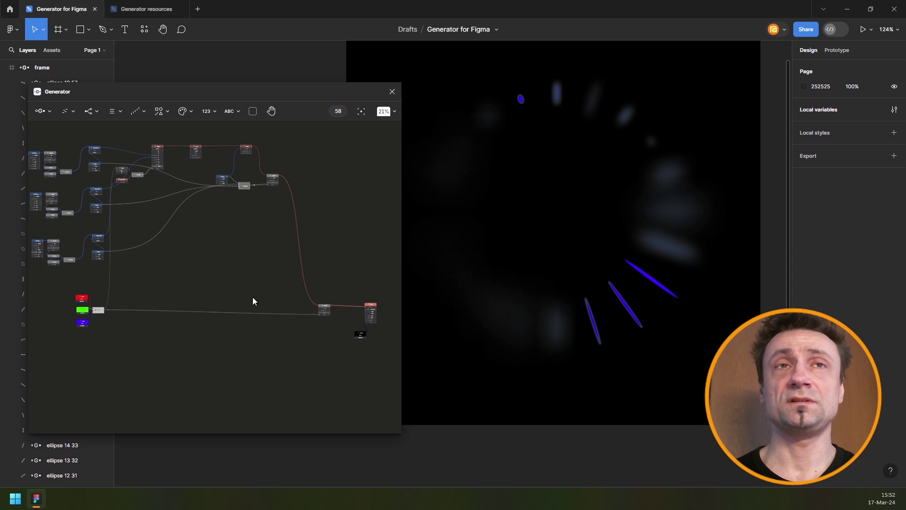
pyautogui.scroll(6, 130, 242)
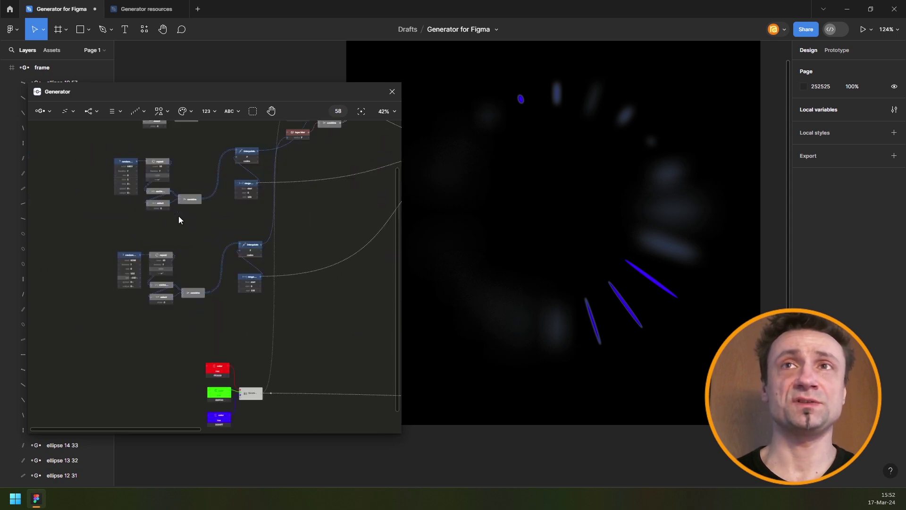
pyautogui.scroll(2, 171, 214)
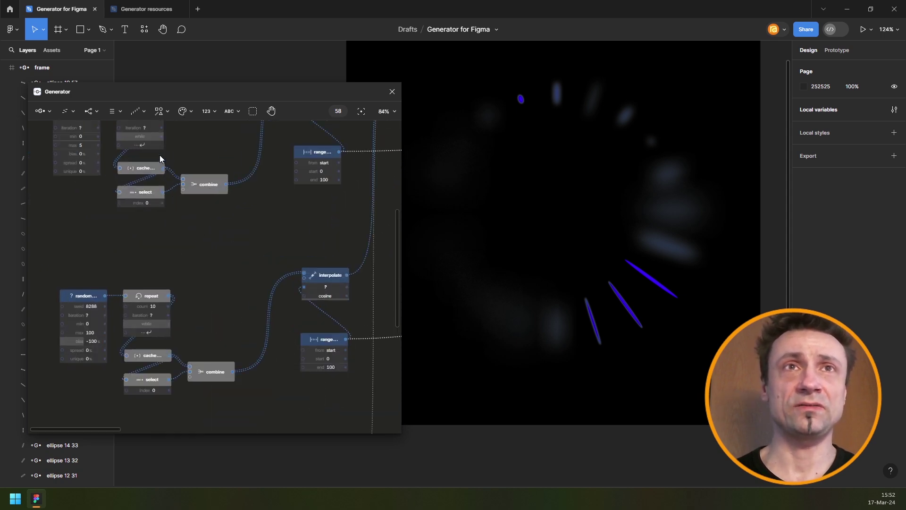
pyautogui.scroll(3, 90, 210)
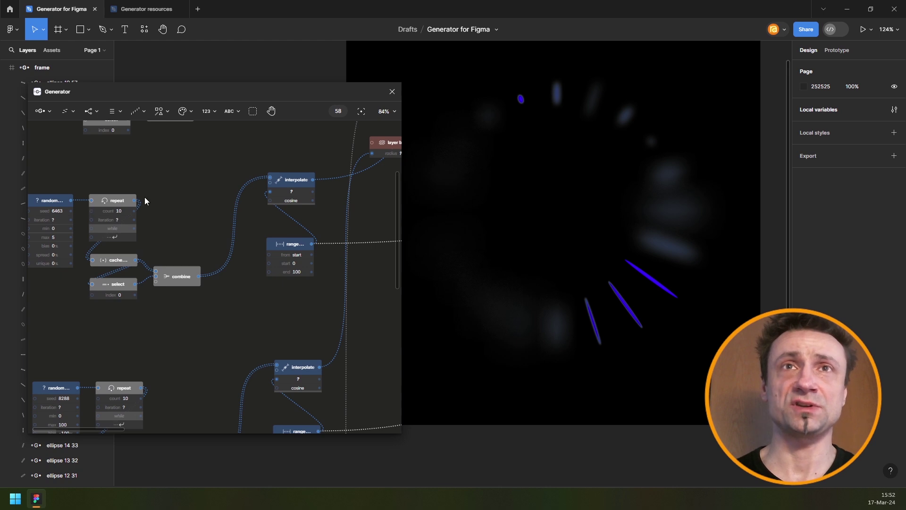
pyautogui.scroll(-3, 166, 194)
pyautogui.moveTo(274, 204); pyautogui.dragTo(196, 247)
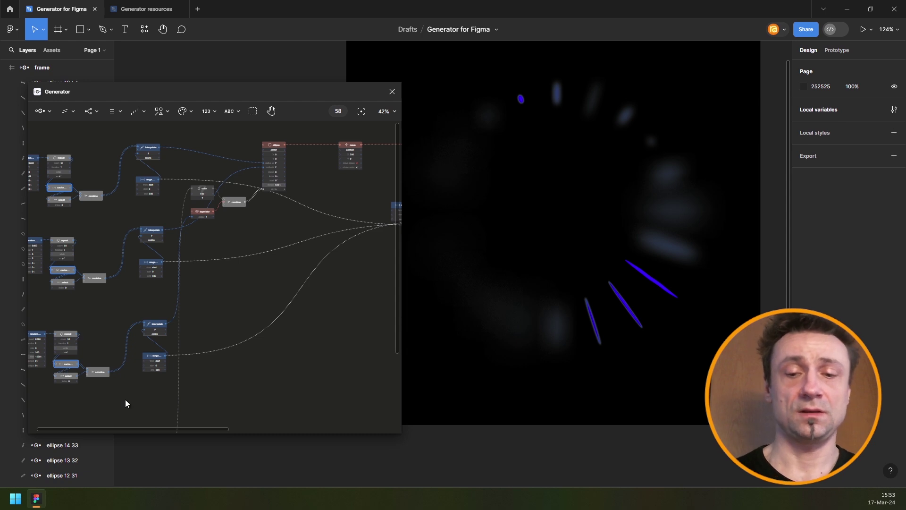
pyautogui.press('space')
pyautogui.write('c')
pyautogui.press('Escape')
pyautogui.press('Escape')
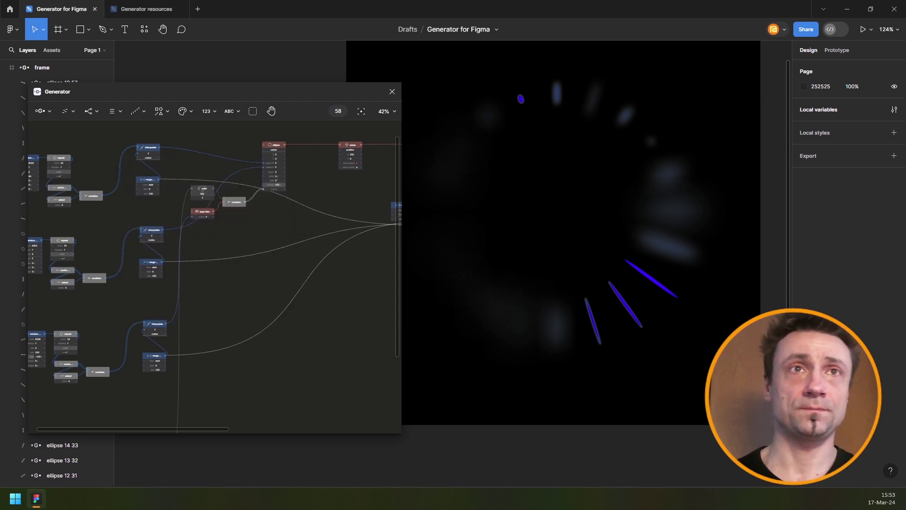
pyautogui.click(96, 277)
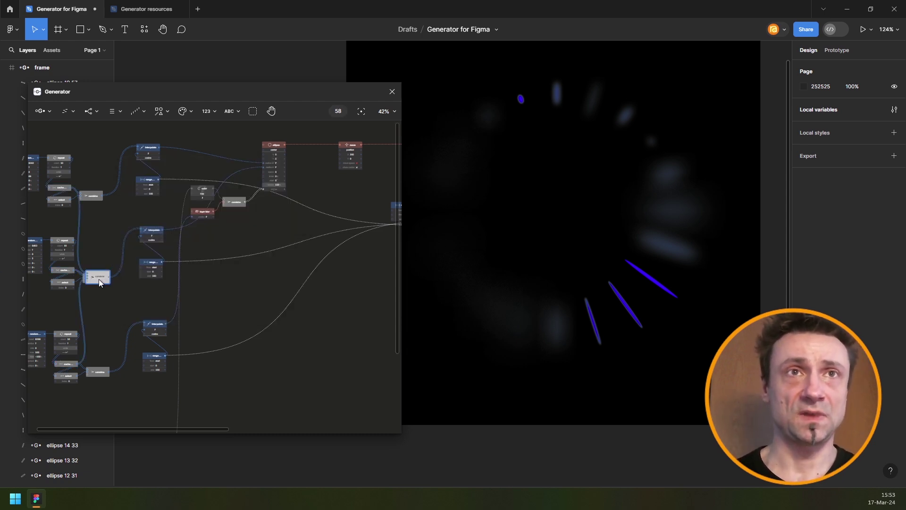
pyautogui.moveTo(98, 279); pyautogui.dragTo(297, 364)
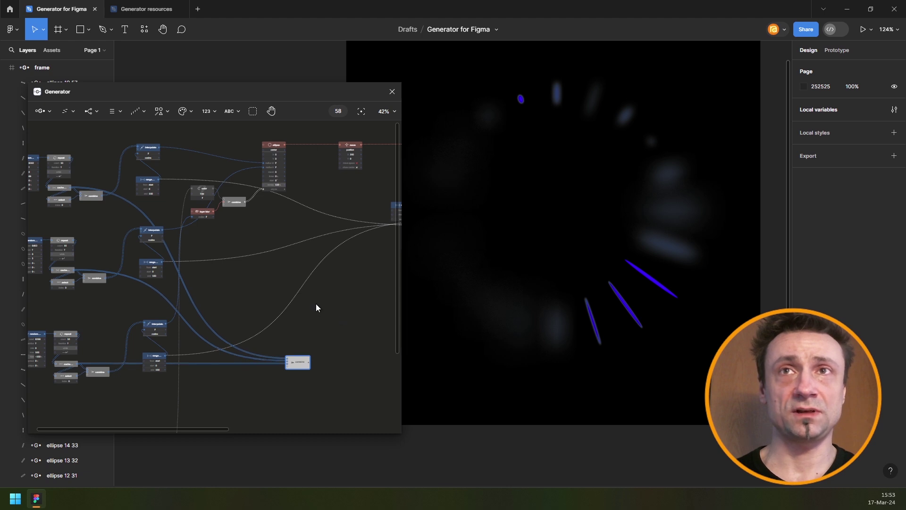
# - Join the caches' Combine node and the Iterate node in a second Combine node, placed below and beyond the first
pyautogui.moveTo(316, 304); pyautogui.dragTo(105, 186)
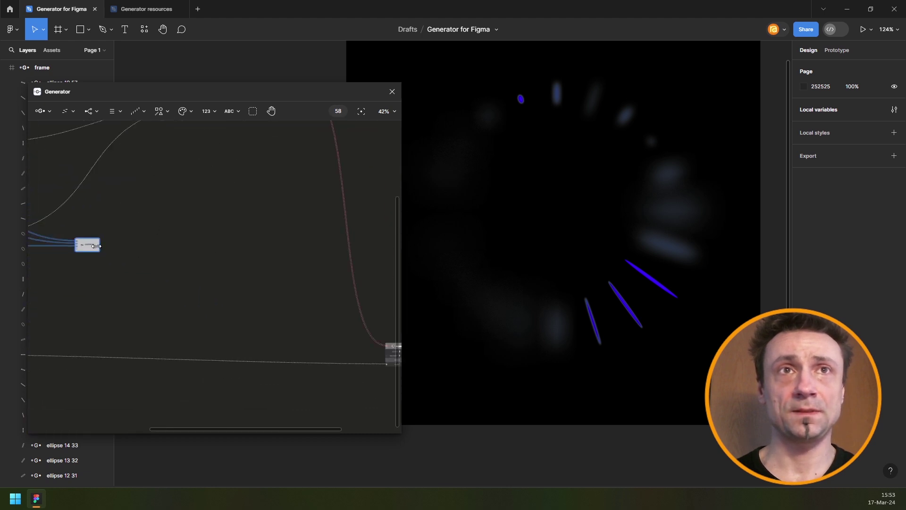
pyautogui.moveTo(172, 267); pyautogui.dragTo(322, 262)
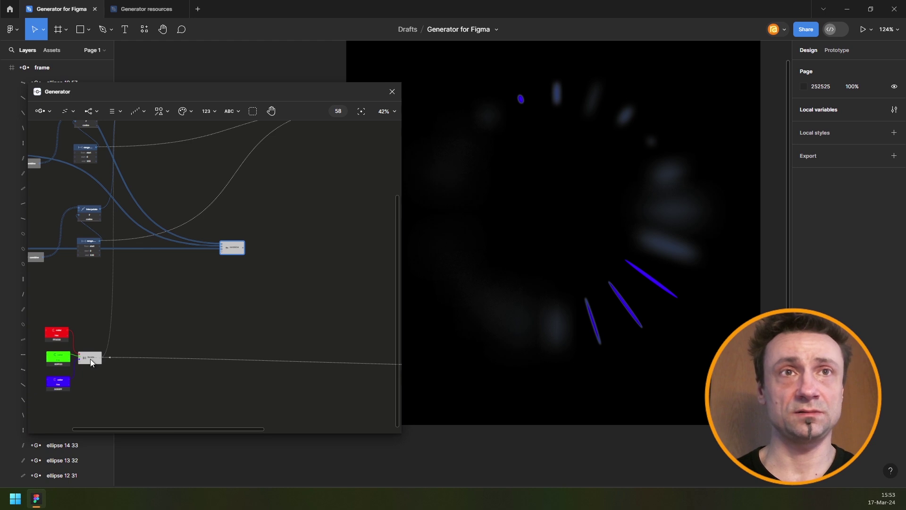
pyautogui.press('space')
pyautogui.write('comb')
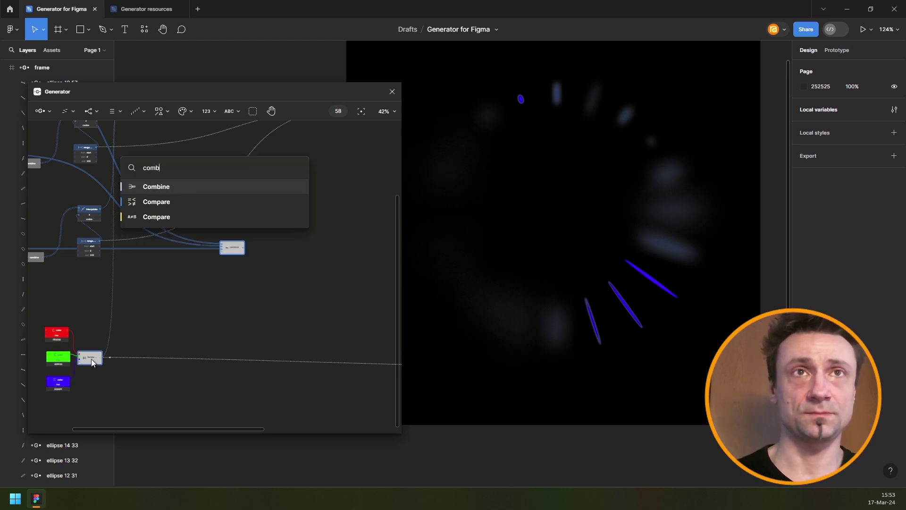
pyautogui.press('Return')
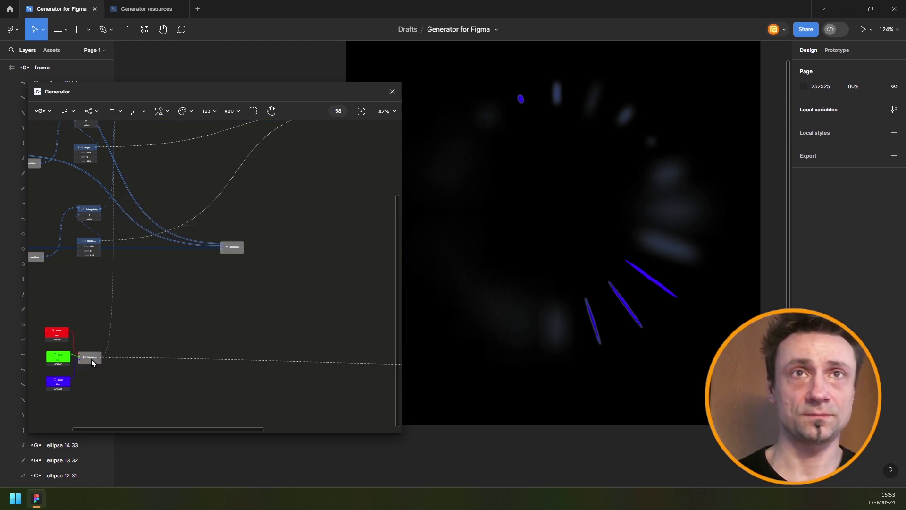
pyautogui.click(262, 301)
pyautogui.moveTo(276, 304); pyautogui.dragTo(324, 313)
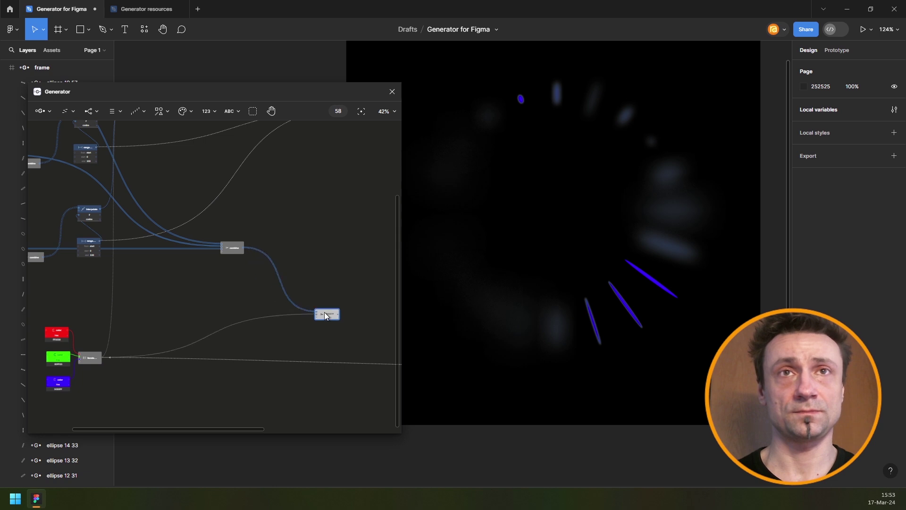
# - Connect the second Combine node to the close loop input of the count 3 repeat and move it down level with the Iterate node
pyautogui.hscroll(5, 217, 250)
pyautogui.scroll(3, 214, 285)
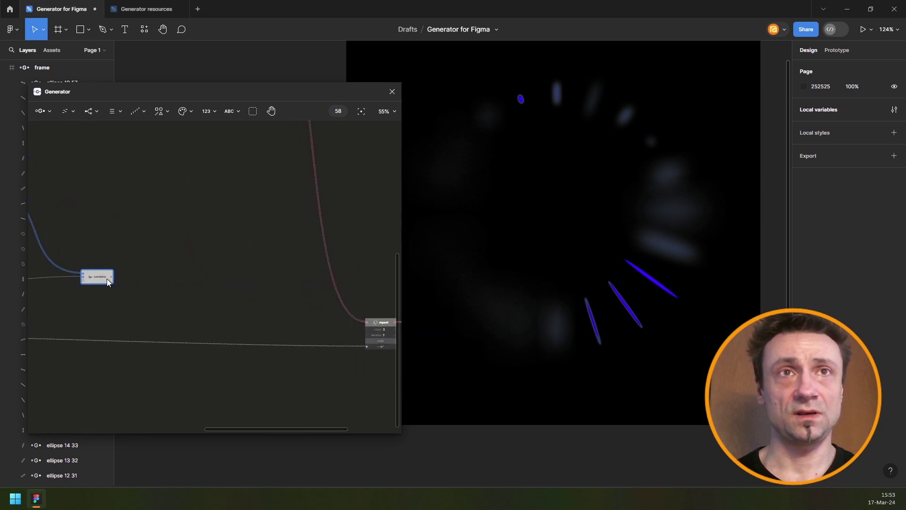
pyautogui.moveTo(111, 277); pyautogui.dragTo(375, 349)
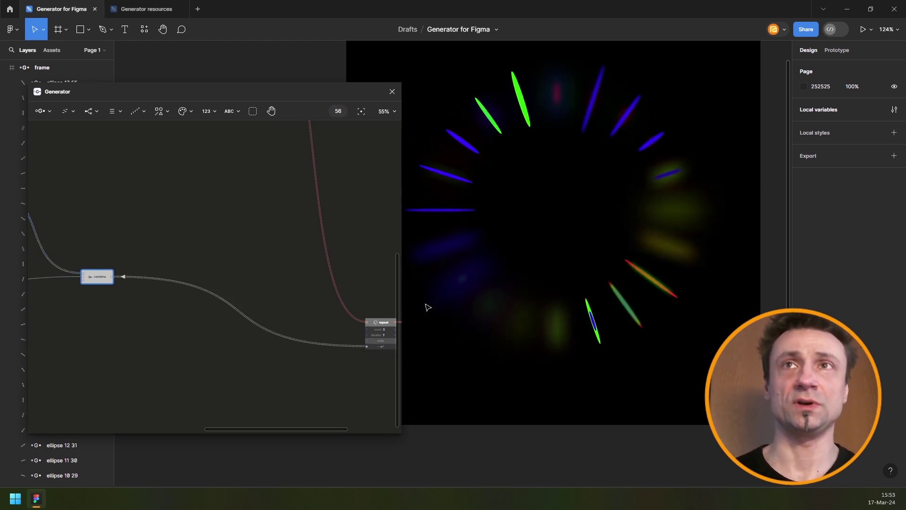
pyautogui.moveTo(98, 279); pyautogui.dragTo(101, 331)
pyautogui.scroll(-3, 271, 236)
pyautogui.moveTo(267, 229); pyautogui.dragTo(357, 257)
pyautogui.scroll(-2, 272, 211)
pyautogui.moveTo(219, 223); pyautogui.dragTo(151, 308)
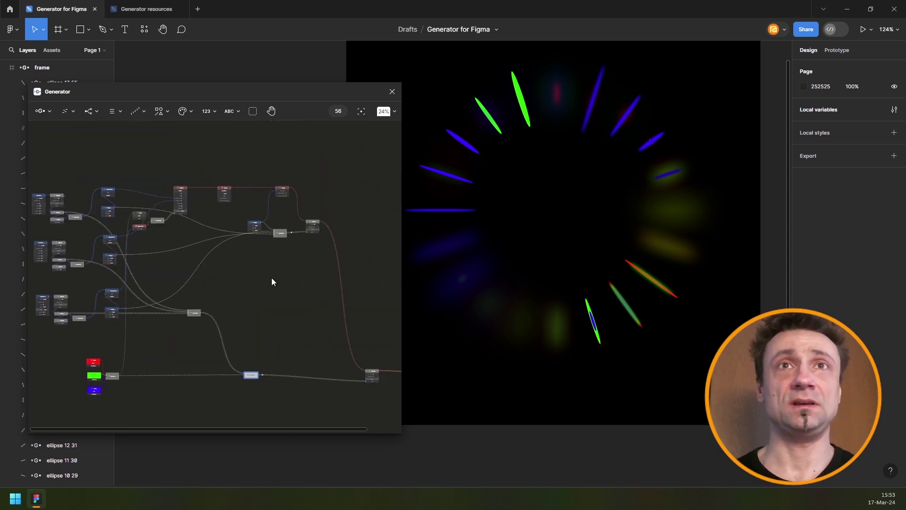
# - Set the count of the ellipse ring's repeat node to 100
pyautogui.scroll(8, 305, 222)
pyautogui.click(364, 269)
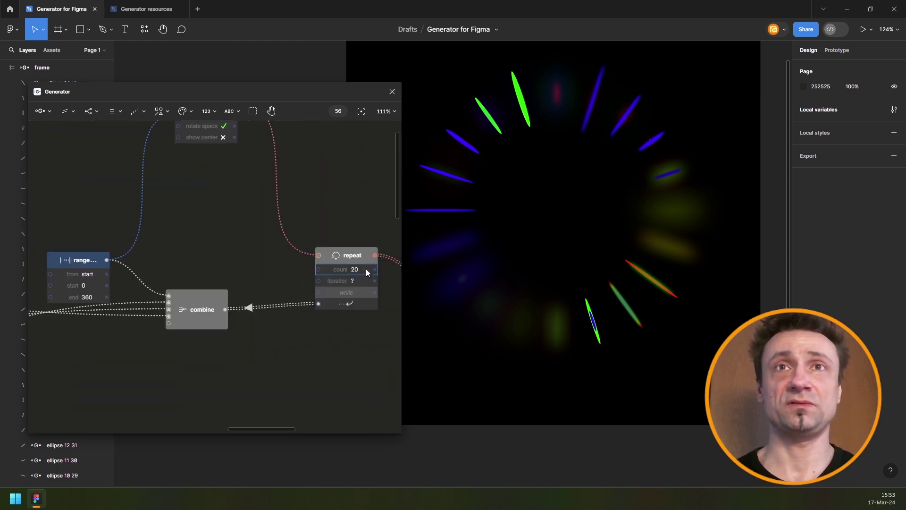
pyautogui.write('100')
pyautogui.press('Return')
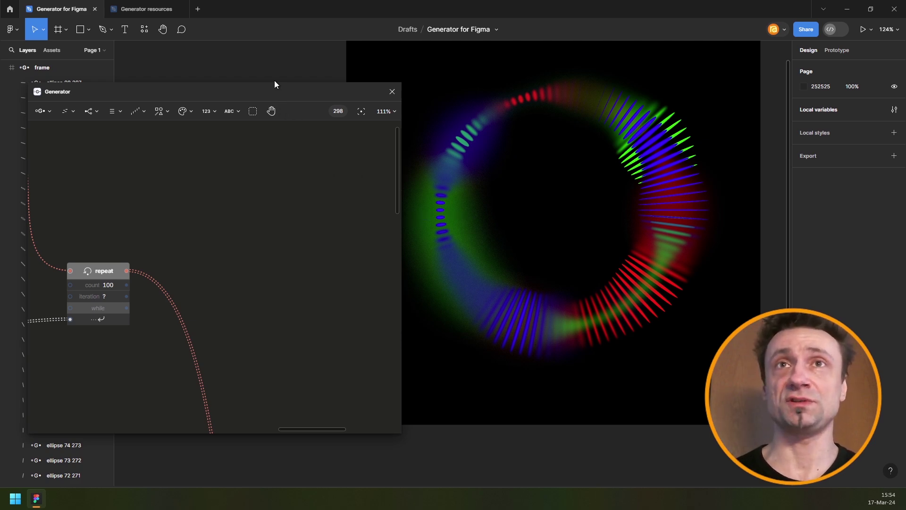
pyautogui.moveTo(275, 84); pyautogui.dragTo(271, 78)
pyautogui.moveTo(491, 166); pyautogui.dragTo(532, 198)
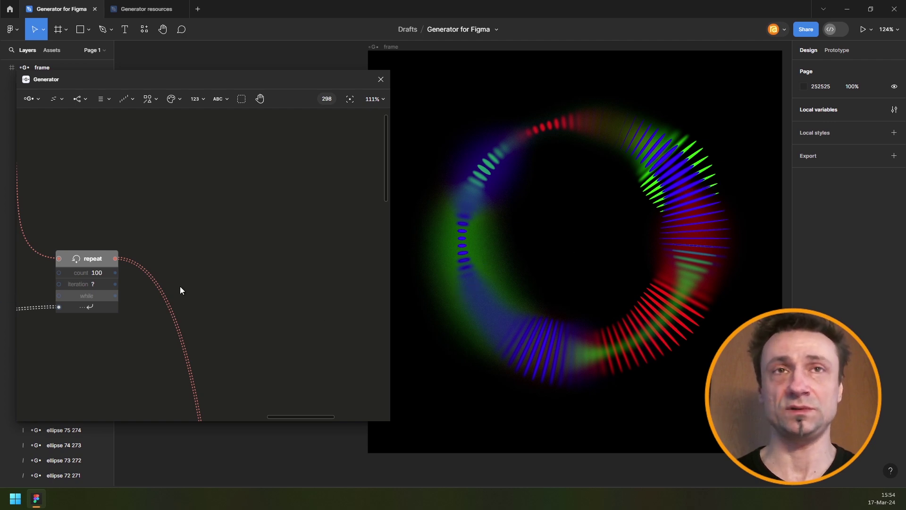
# - Insert an Apply style node directly after the ellipse ring's repeat node
pyautogui.scroll(-5, 137, 291)
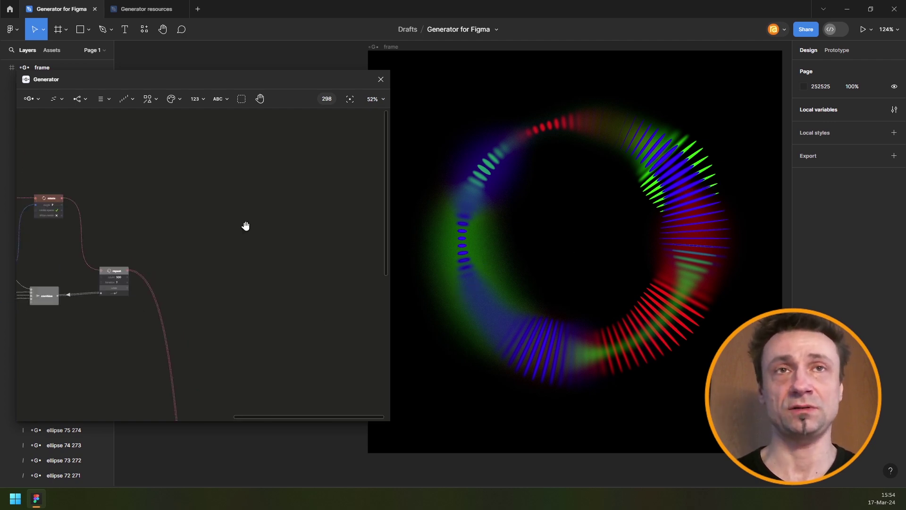
pyautogui.hscroll(-3, 243, 227)
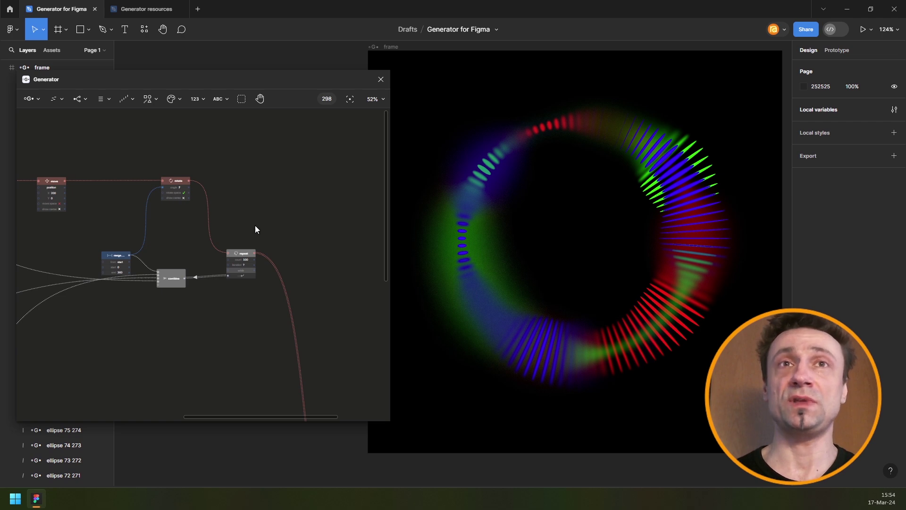
pyautogui.scroll(-2, 246, 230)
pyautogui.moveTo(276, 284); pyautogui.dragTo(260, 188)
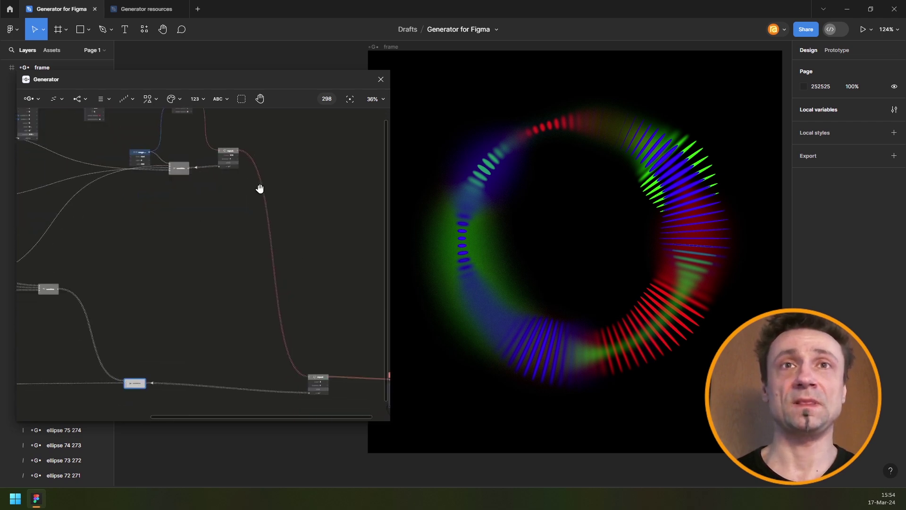
pyautogui.click(227, 157)
pyautogui.scroll(-2, 232, 161)
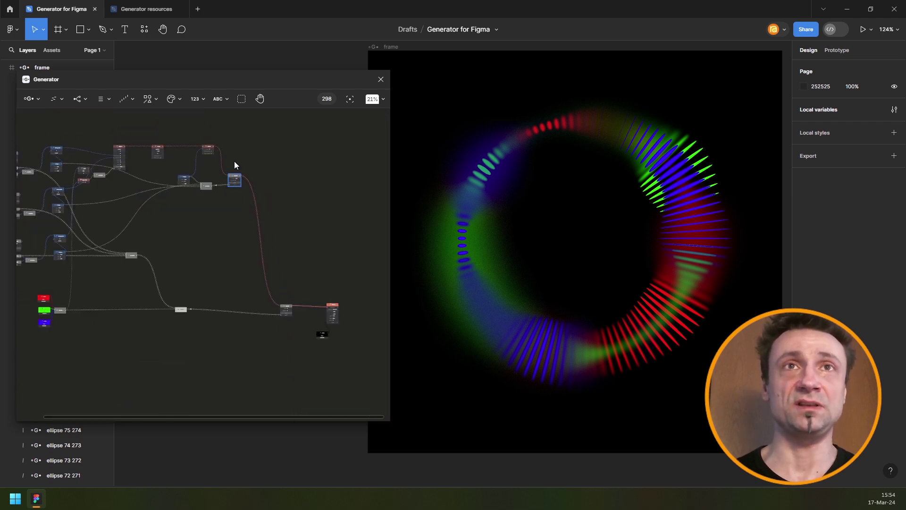
pyautogui.scroll(6, 231, 171)
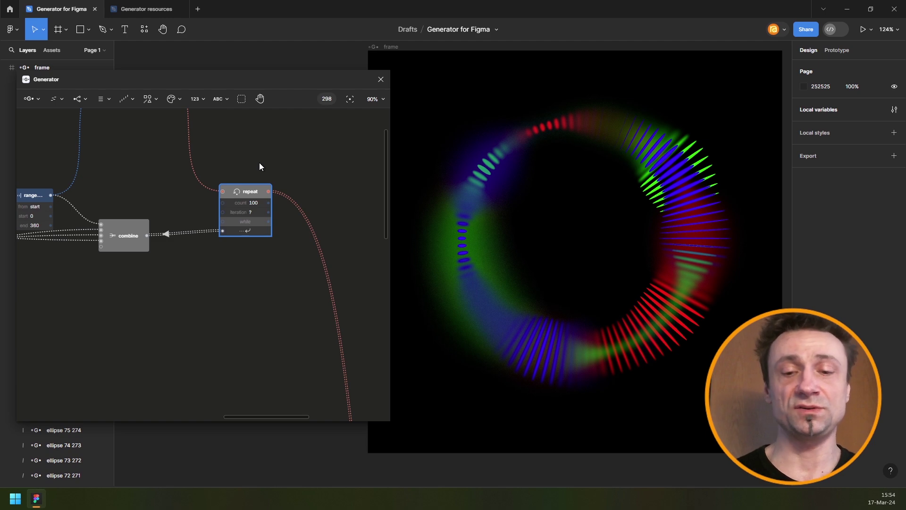
pyautogui.hotkey('ctrl', '/')
pyautogui.write('appl')
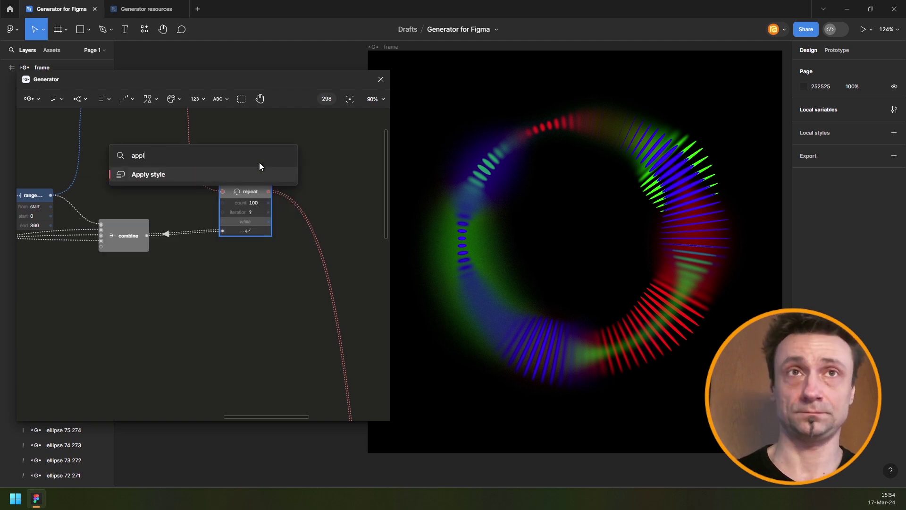
pyautogui.press('Return')
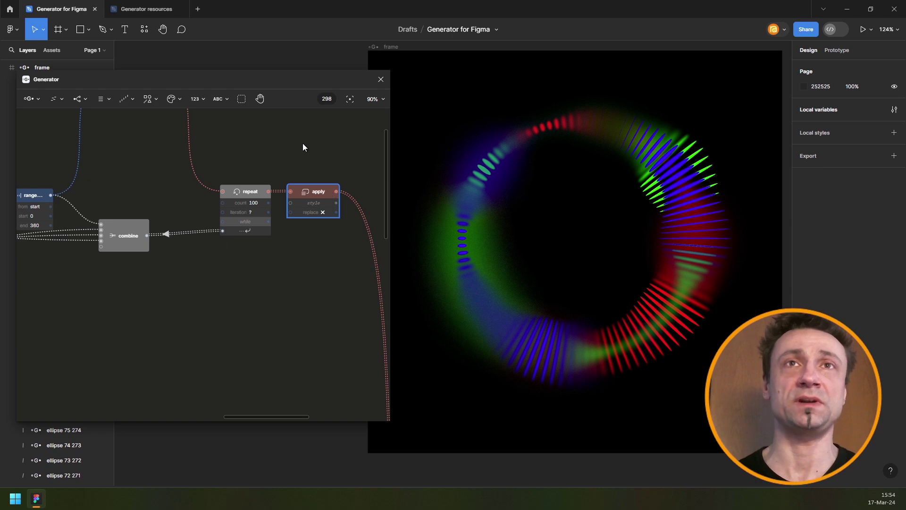
# - Add a Layer blend node below the ring's repeat node and set its blend mode to plus lighter
pyautogui.click(147, 102)
pyautogui.moveTo(164, 226)
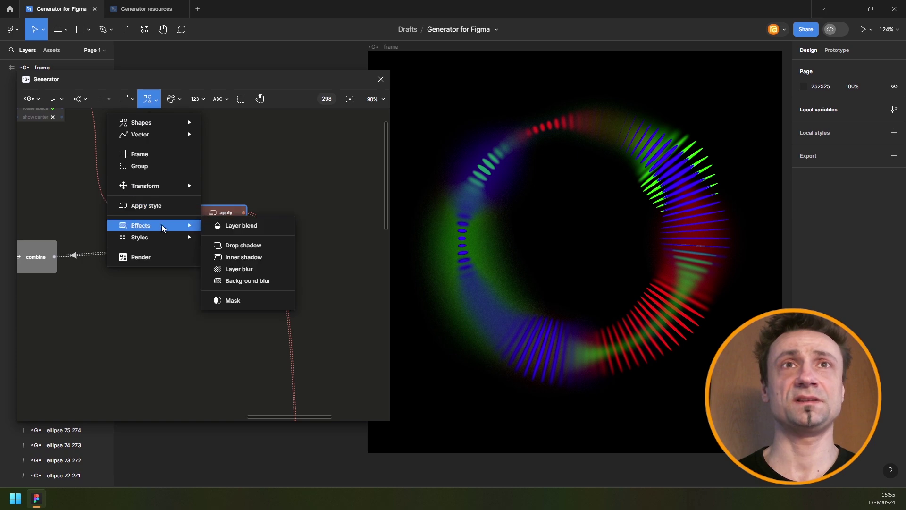
pyautogui.click(241, 226)
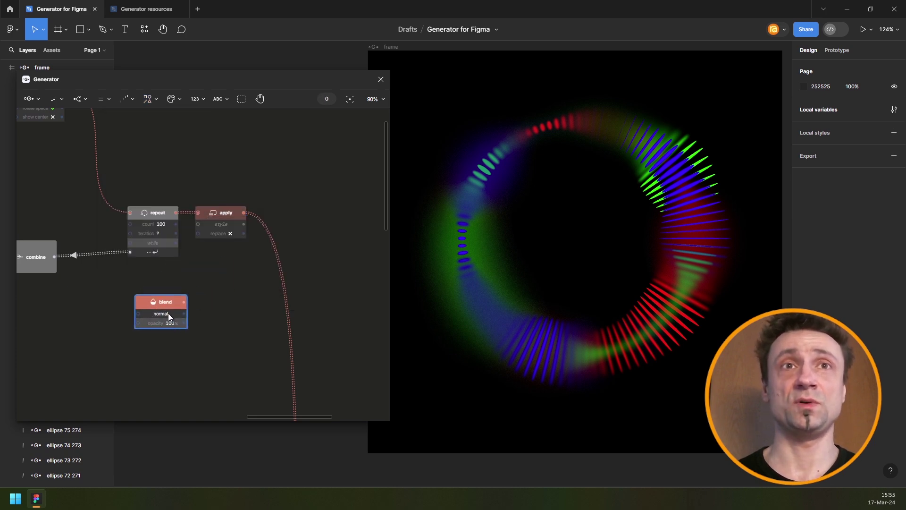
pyautogui.click(168, 313)
pyautogui.click(213, 283)
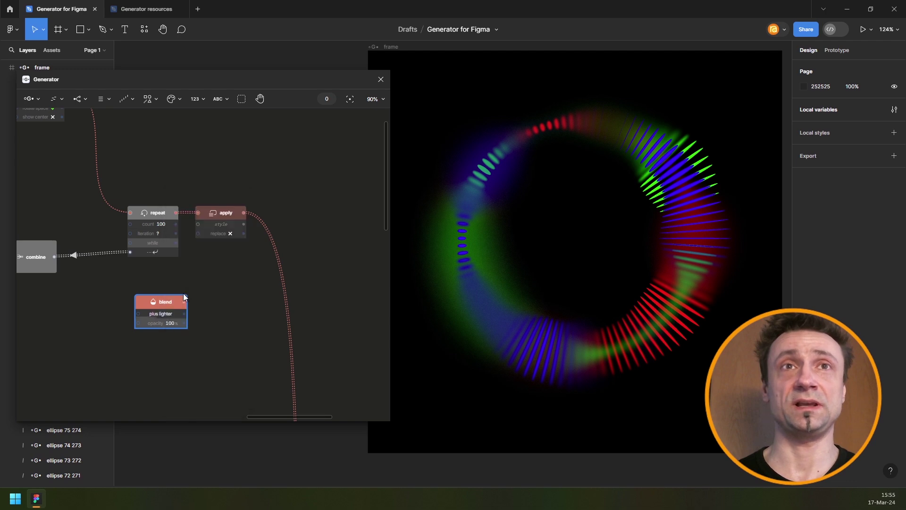
# - Connect the blend node's output to the style input of the apply node
pyautogui.moveTo(161, 304); pyautogui.dragTo(211, 221)
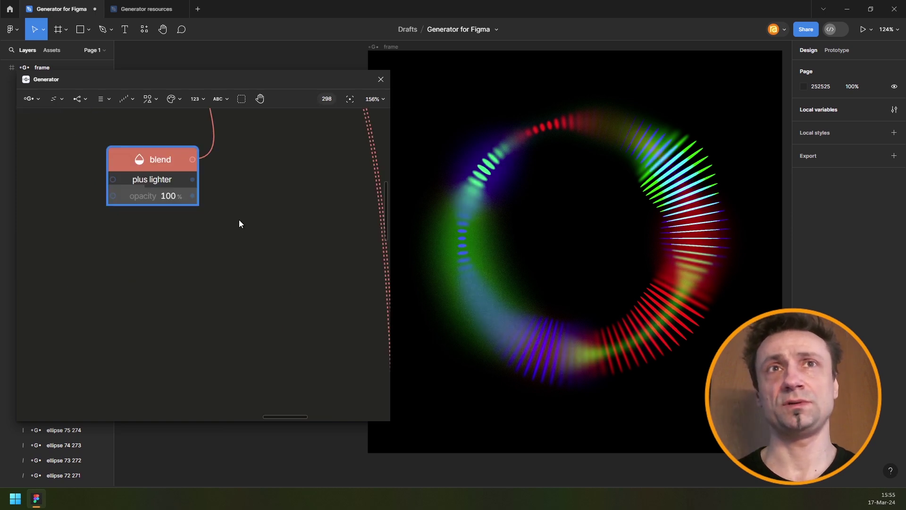
pyautogui.scroll(-1, 214, 303)
pyautogui.moveTo(214, 303); pyautogui.dragTo(185, 326)
pyautogui.scroll(-2, 199, 267)
pyautogui.scroll(-2, 200, 267)
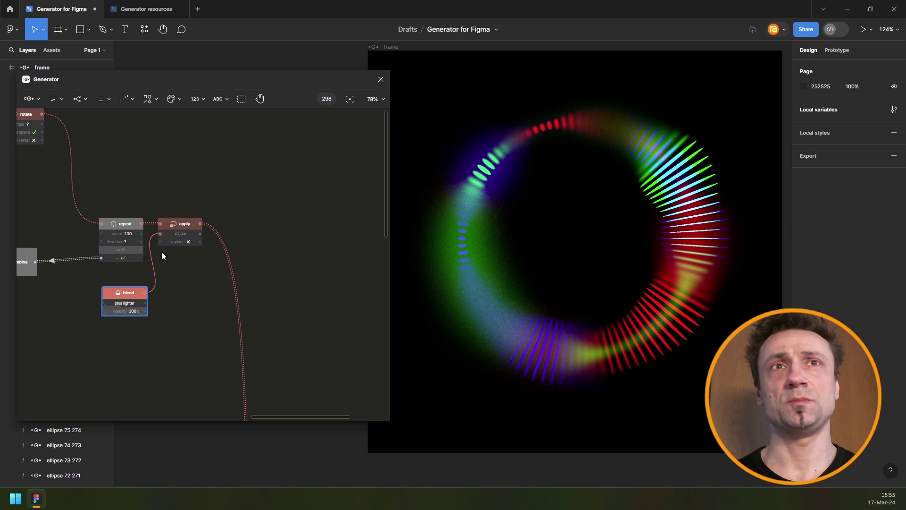
# - Set the count of the ellipse ring's repeat node to 150 and fit the whole node graph in view
pyautogui.click(127, 234)
pyautogui.write('15')
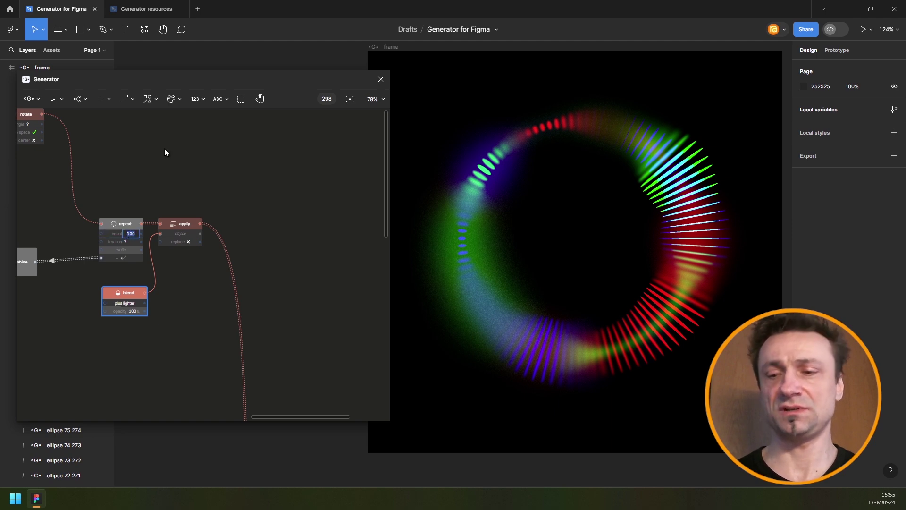
pyautogui.write('0')
pyautogui.press('Return')
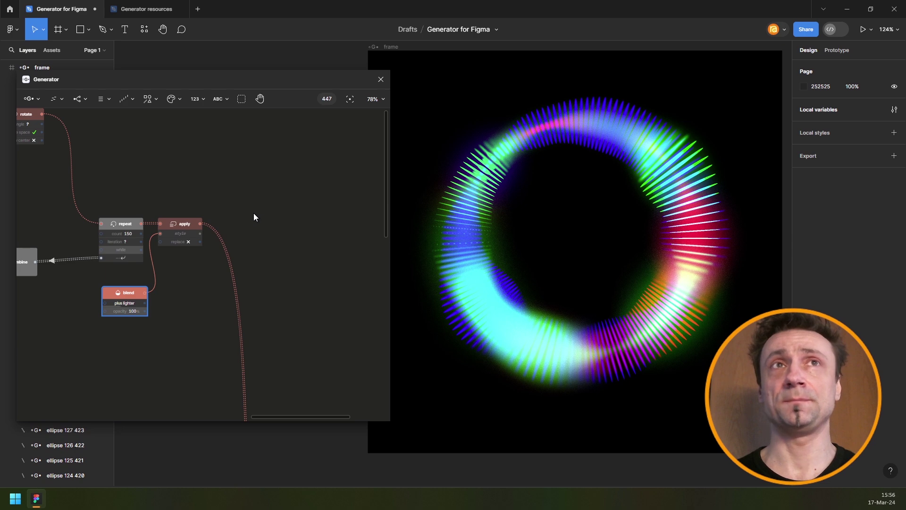
pyautogui.hotkey('shift', '1')
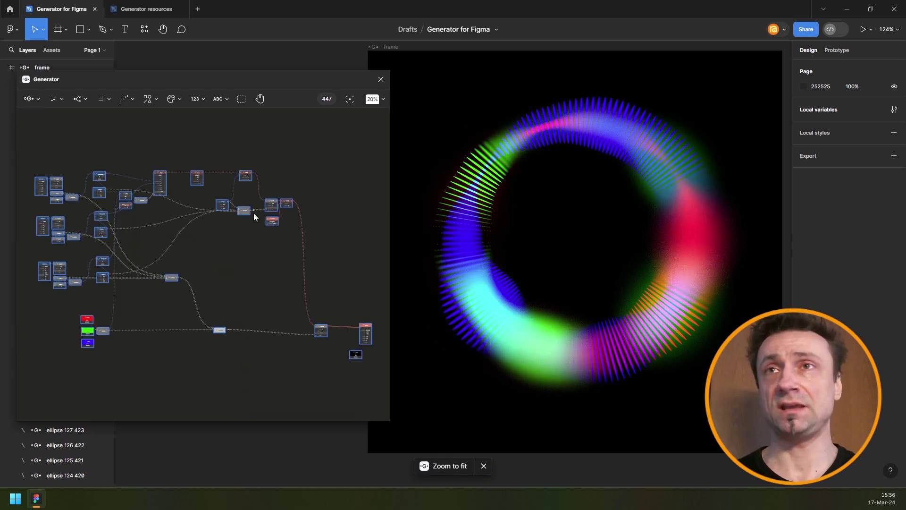